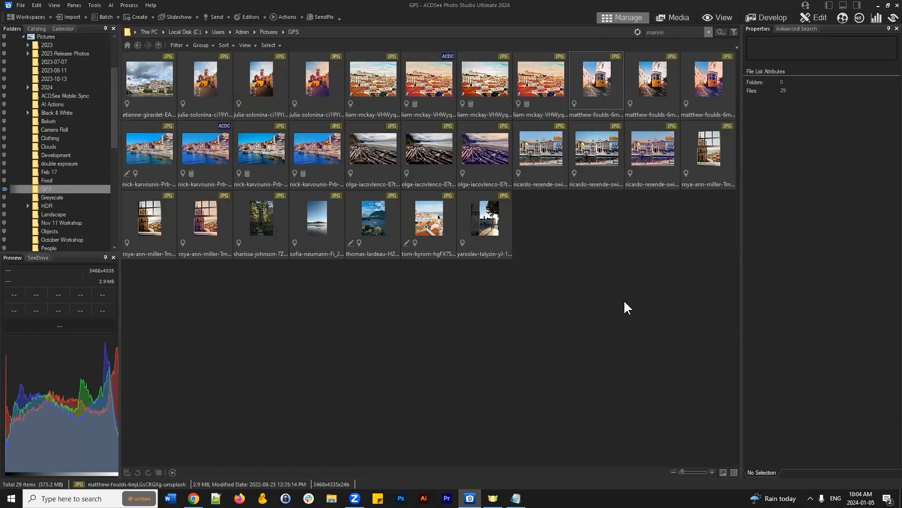
pyautogui.click(614, 226)
pyautogui.moveTo(716, 247)
pyautogui.mouseDown()
pyautogui.moveTo(171, 83)
pyautogui.moveTo(714, 233)
pyautogui.mouseUp()
pyautogui.moveTo(715, 232); pyautogui.dragTo(655, 236)
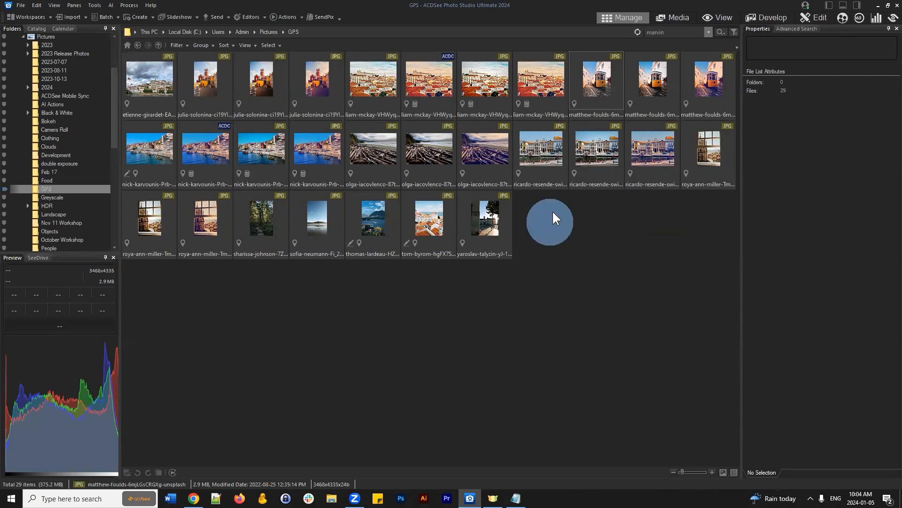
pyautogui.moveTo(707, 227); pyautogui.dragTo(170, 86)
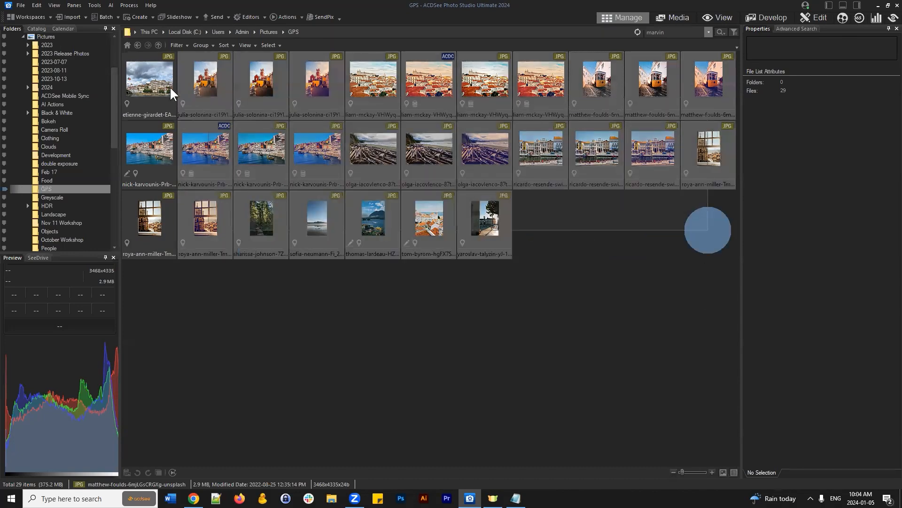
pyautogui.click(523, 195)
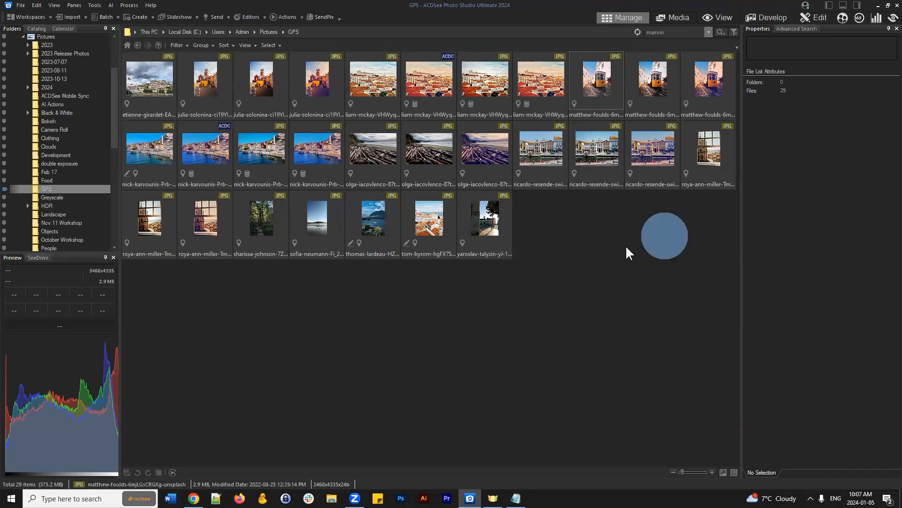
pyautogui.click(604, 77)
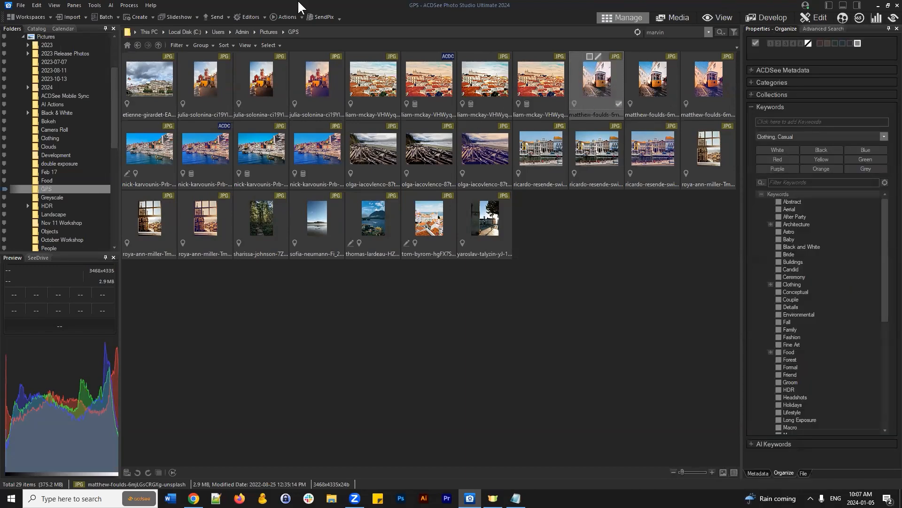
pyautogui.moveTo(712, 247)
pyautogui.mouseDown()
pyautogui.moveTo(357, 105)
pyautogui.moveTo(188, 81)
pyautogui.moveTo(707, 238)
pyautogui.mouseUp()
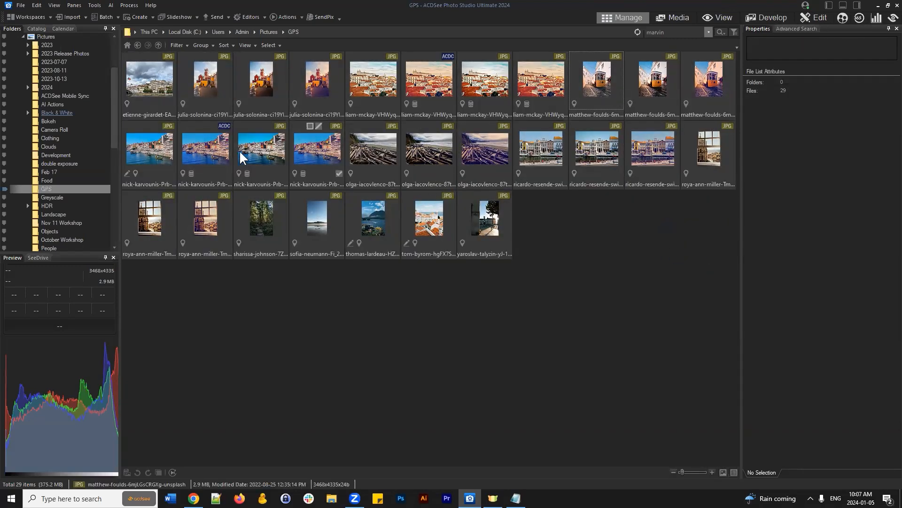
# Select all eleven photos in the first row and open the Actions Browser for them
pyautogui.click(133, 80)
pyautogui.keyDown('shift'); pyautogui.click(716, 86); pyautogui.keyUp('shift')
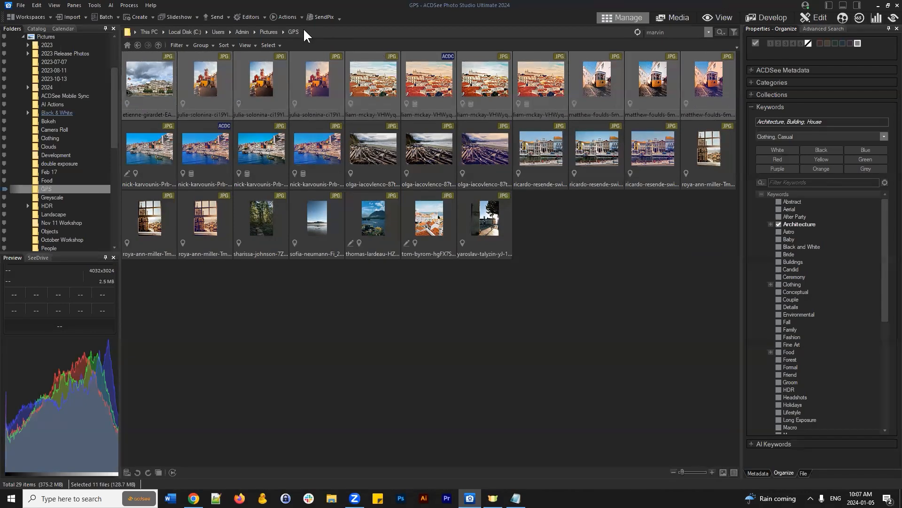
pyautogui.click(288, 17)
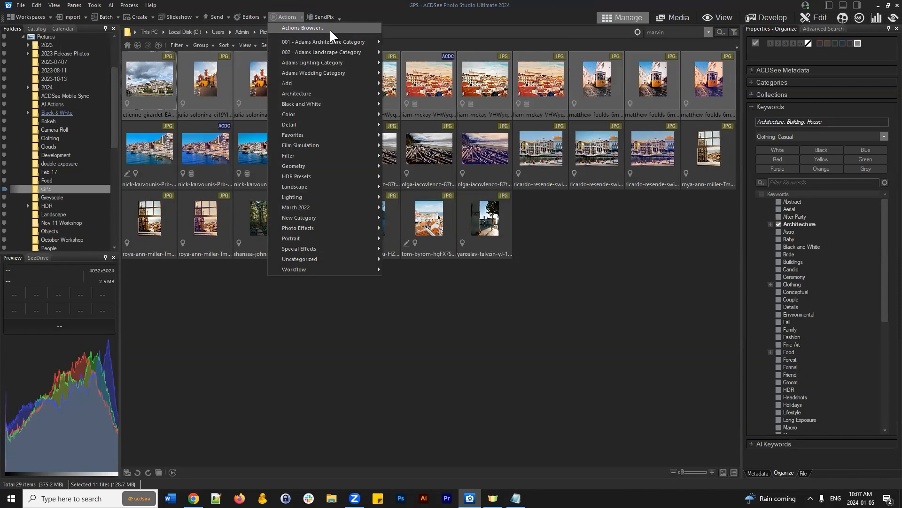
pyautogui.click(329, 29)
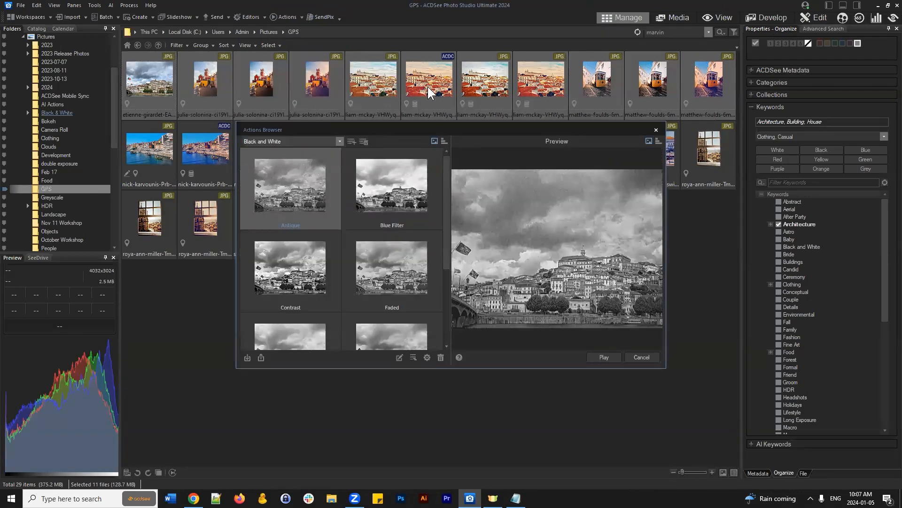
pyautogui.moveTo(435, 129); pyautogui.dragTo(390, 115)
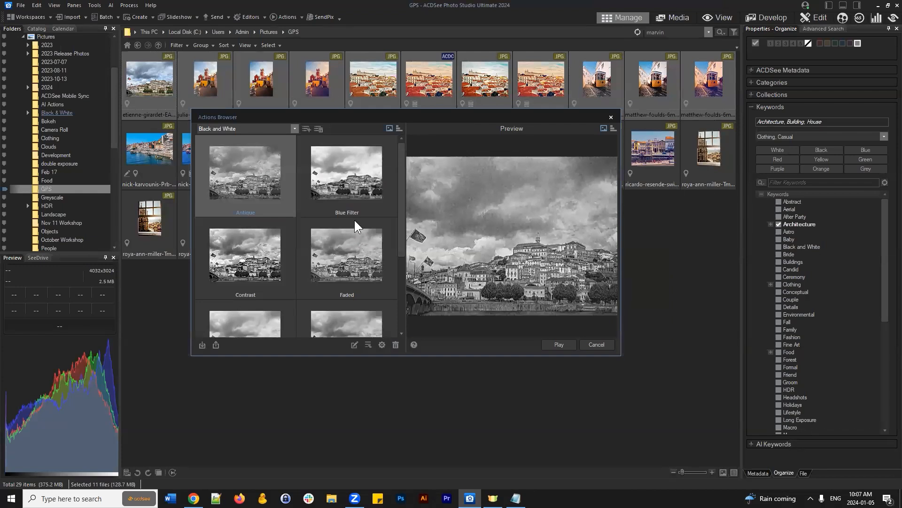
# Look through the action categories, previewing Architecture and browsing the available Black and White actions
pyautogui.moveTo(403, 161); pyautogui.dragTo(401, 134)
pyautogui.click(228, 129)
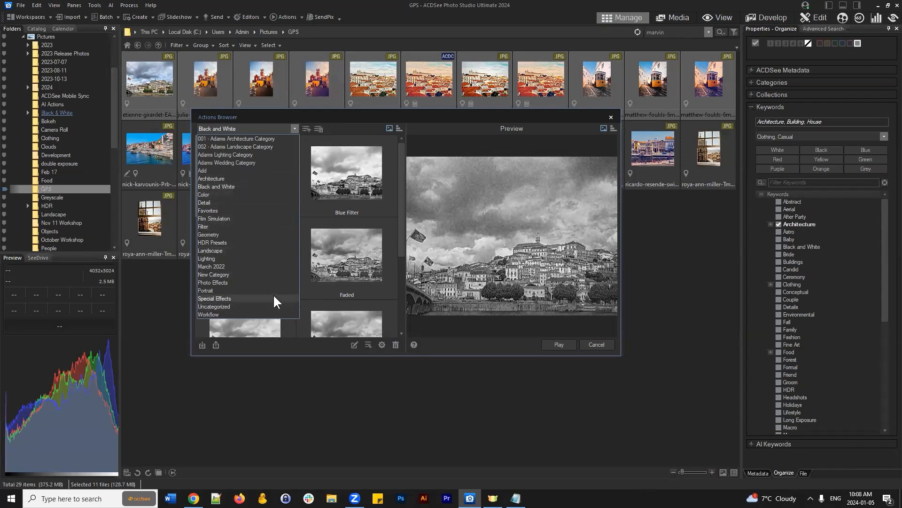
pyautogui.click(230, 178)
pyautogui.click(276, 128)
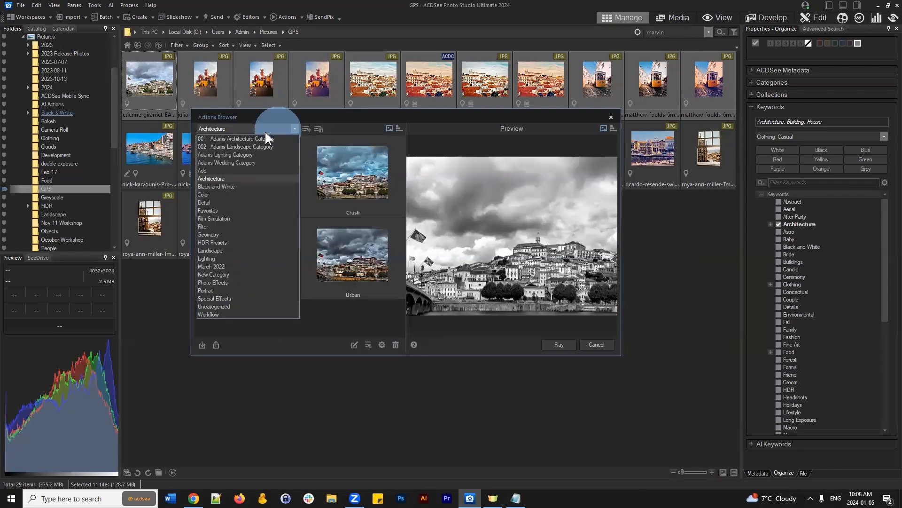
pyautogui.click(227, 187)
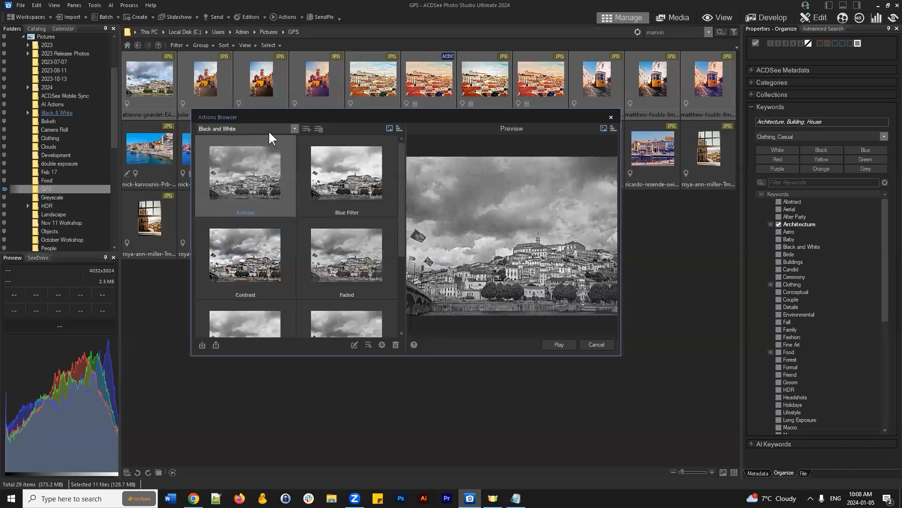
pyautogui.scroll(-2, 356, 212)
pyautogui.scroll(2, 350, 260)
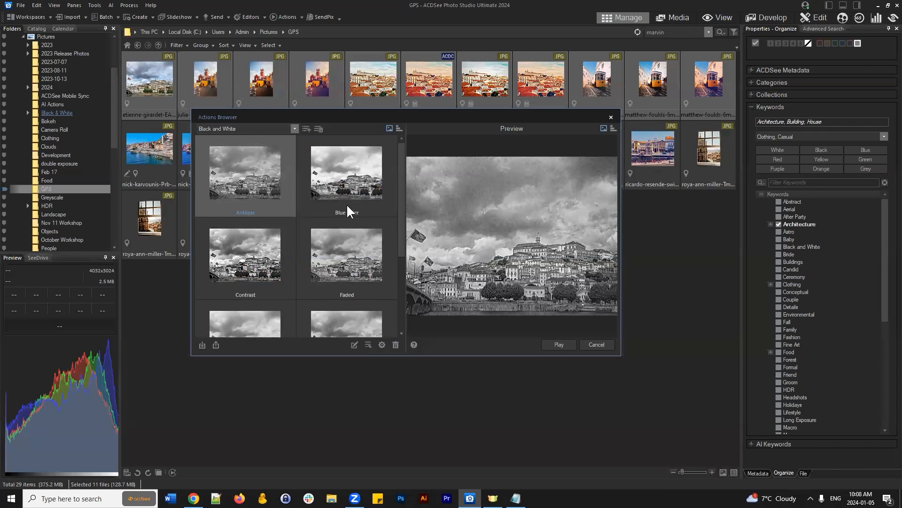
pyautogui.scroll(-2, 362, 207)
pyautogui.scroll(2, 329, 282)
pyautogui.moveTo(397, 166); pyautogui.dragTo(414, 272)
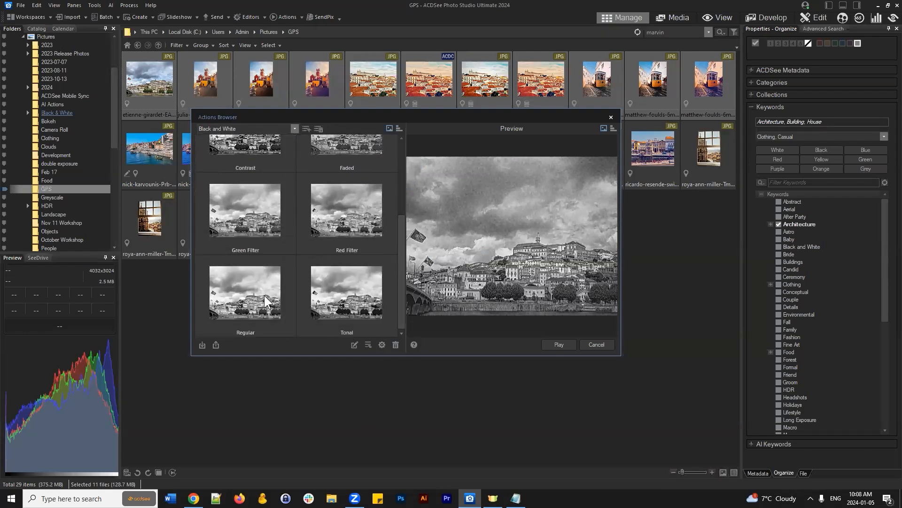
# Apply the Regular action from Black and White to the eleven selected photos and close the Actions Browser
pyautogui.click(246, 286)
pyautogui.scroll(3, 340, 233)
pyautogui.scroll(-3, 362, 211)
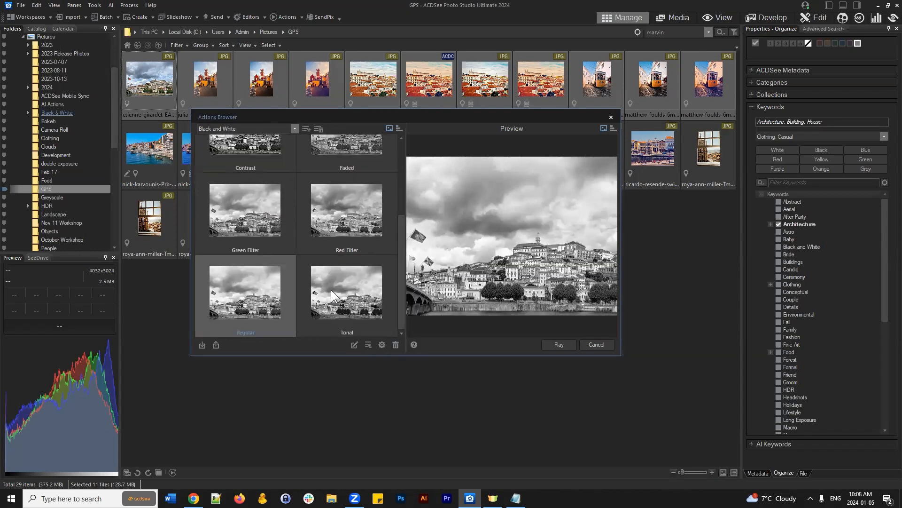
pyautogui.scroll(3, 309, 165)
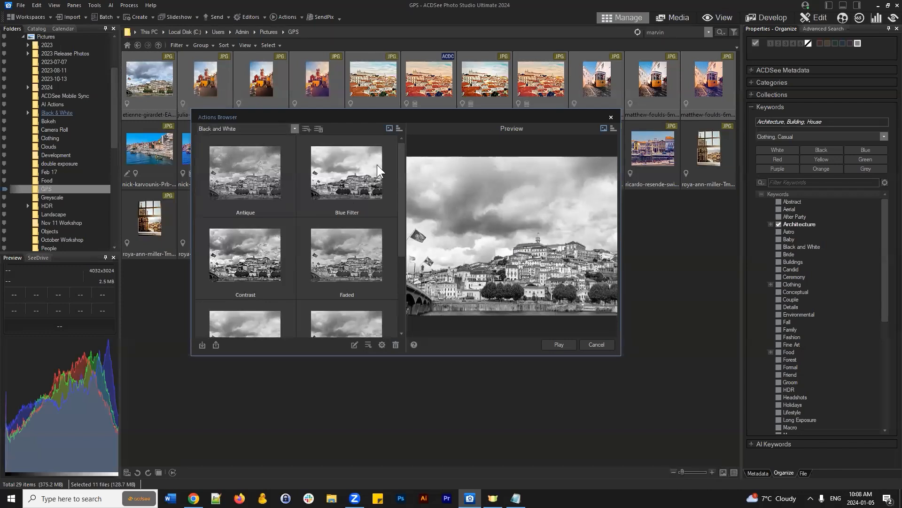
pyautogui.moveTo(414, 120); pyautogui.dragTo(406, 154)
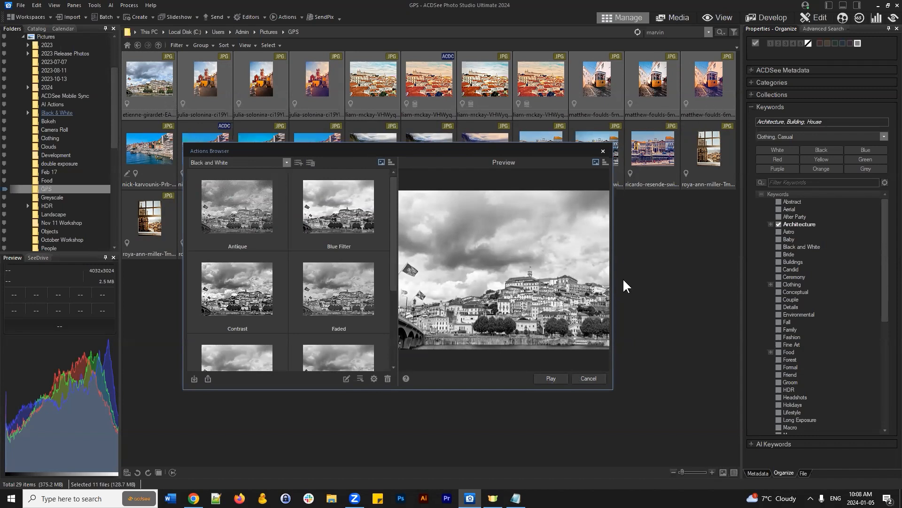
pyautogui.click(551, 378)
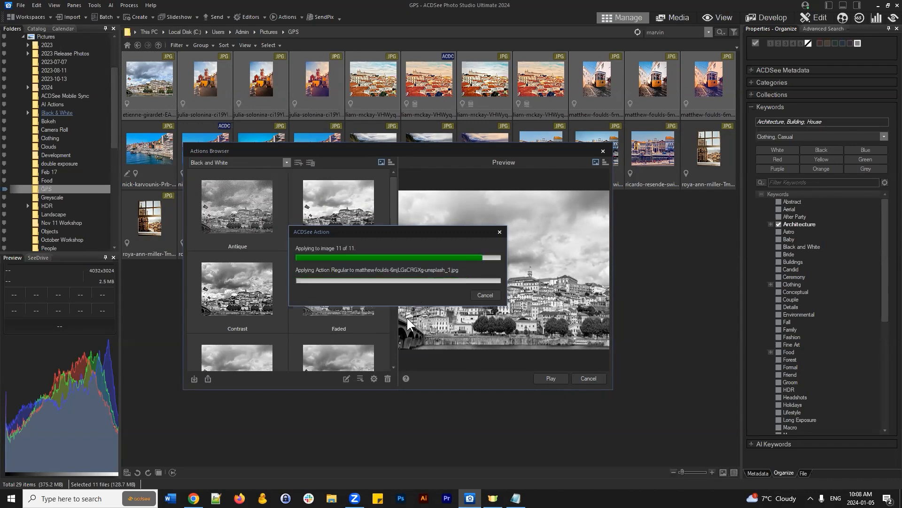
pyautogui.click(588, 379)
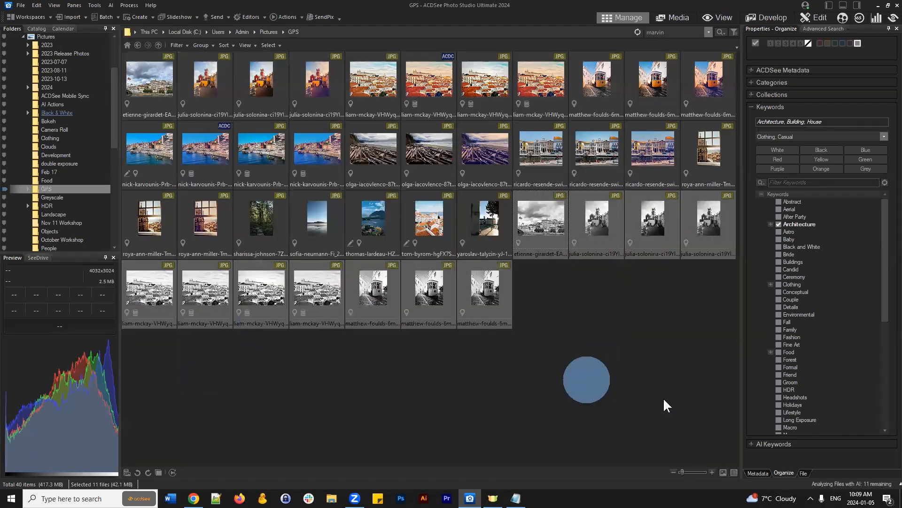
pyautogui.click(638, 326)
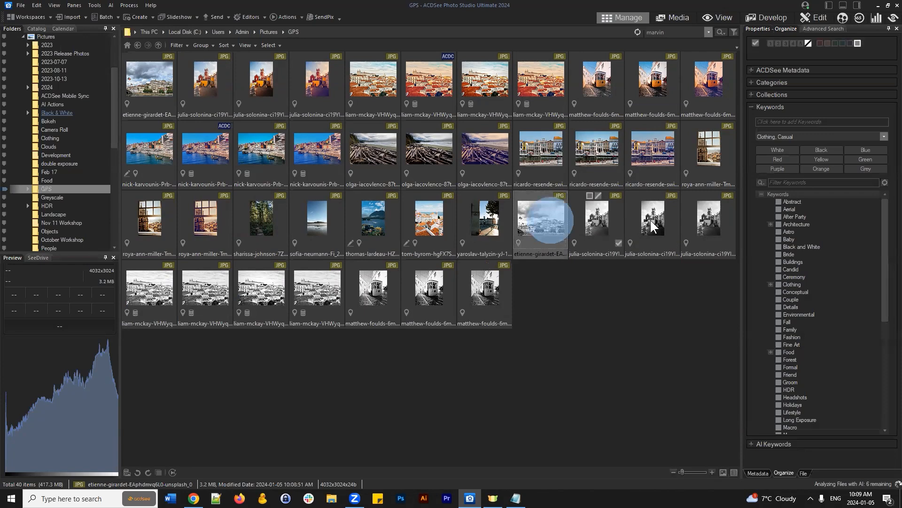
pyautogui.click(613, 311)
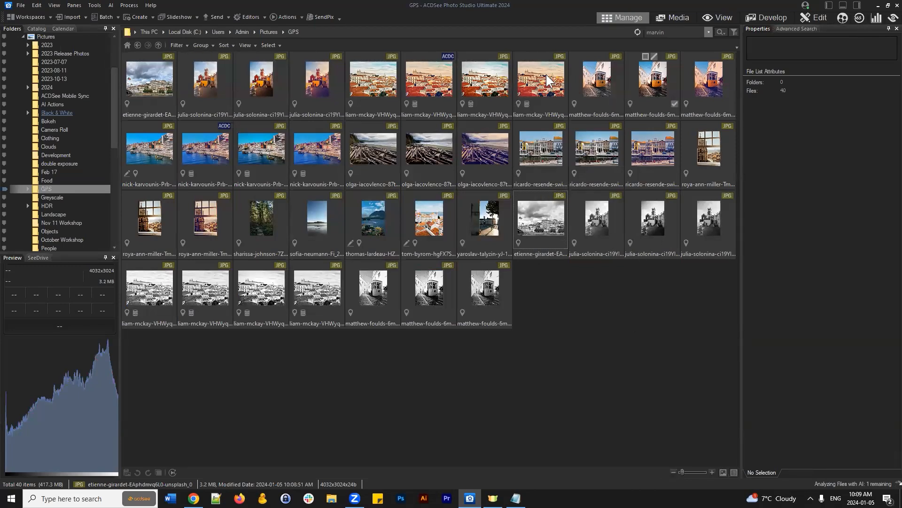
# View the Actions Browser for the black-and-white cityscape in the third row and close it without applying an action
pyautogui.click(547, 218)
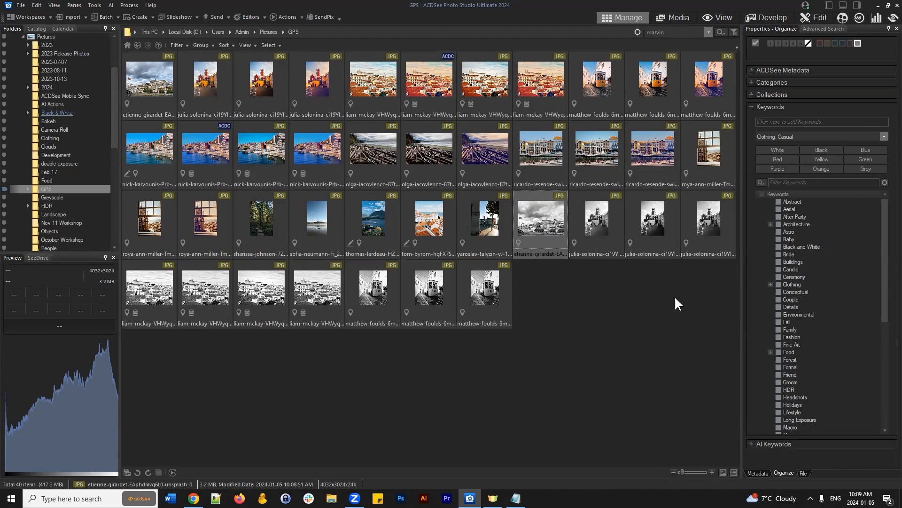
pyautogui.click(287, 17)
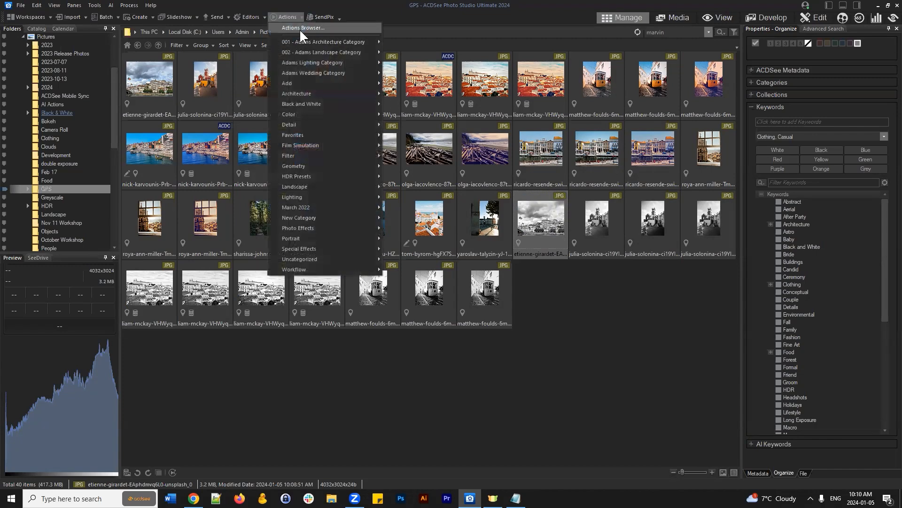
pyautogui.click(295, 27)
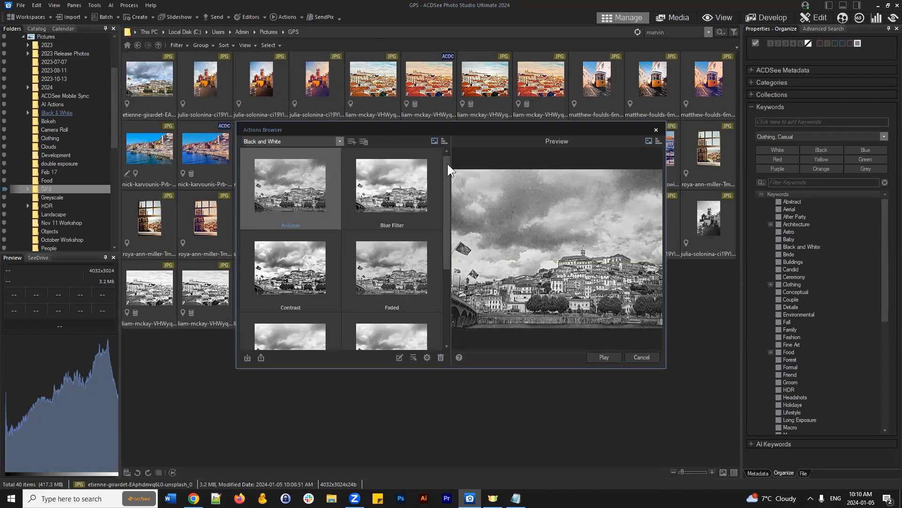
pyautogui.click(638, 357)
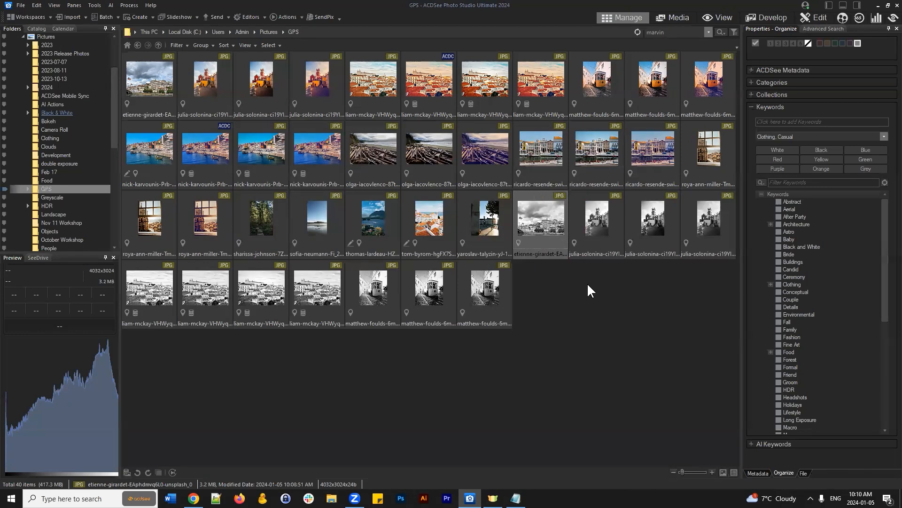
pyautogui.click(610, 284)
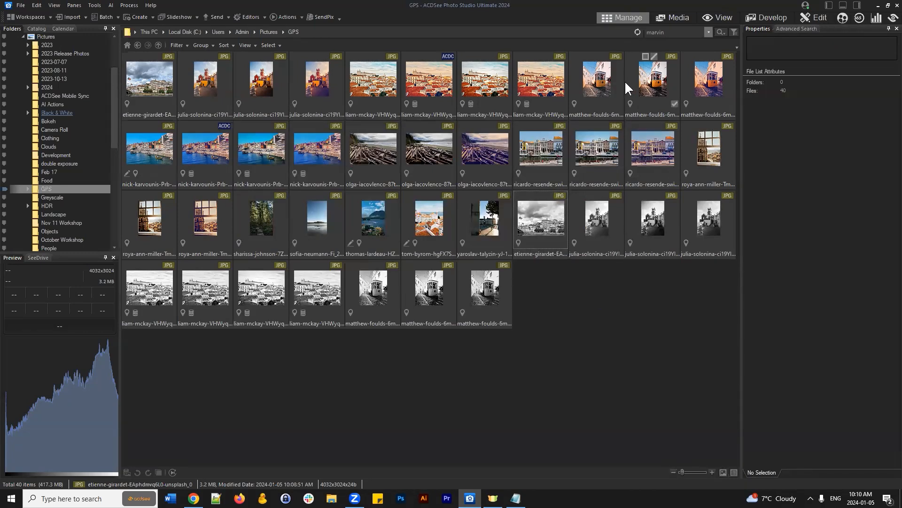
# Look through the develop presets in Batch Develop for the first tram photo in the top row without applying one
pyautogui.click(607, 83)
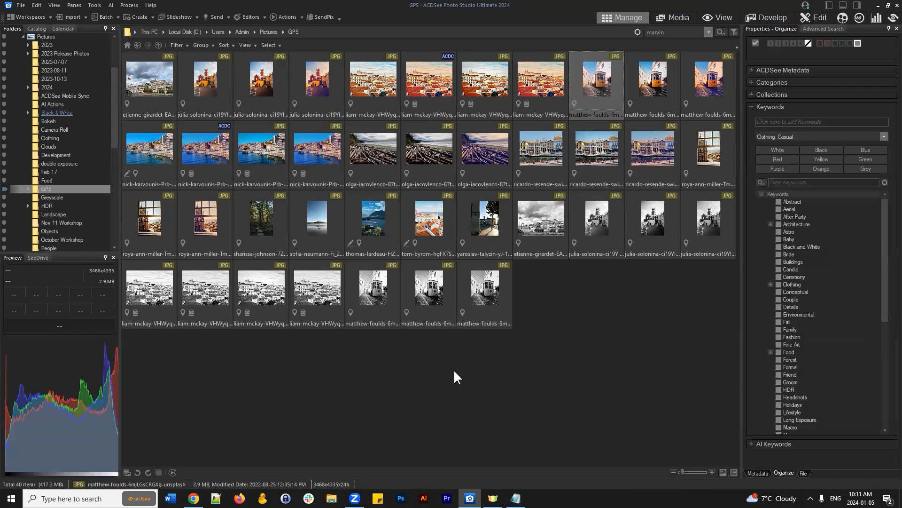
pyautogui.click(103, 15)
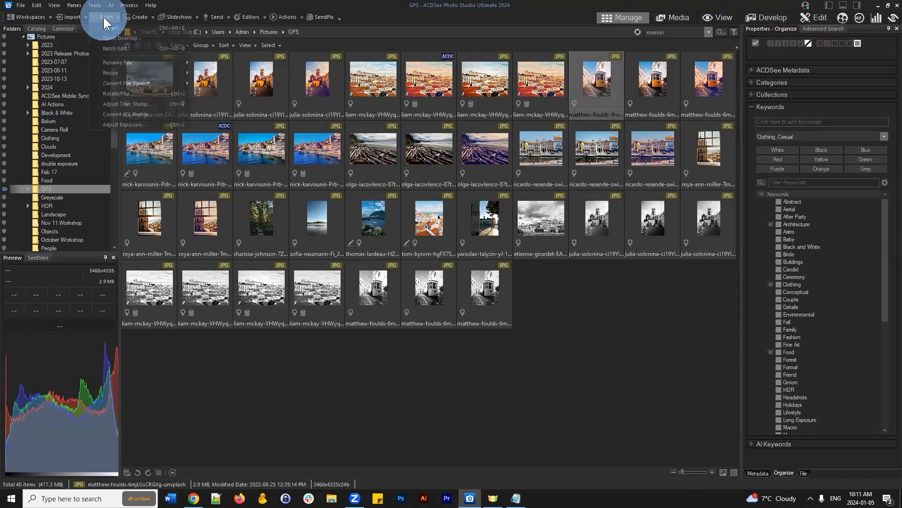
pyautogui.click(115, 37)
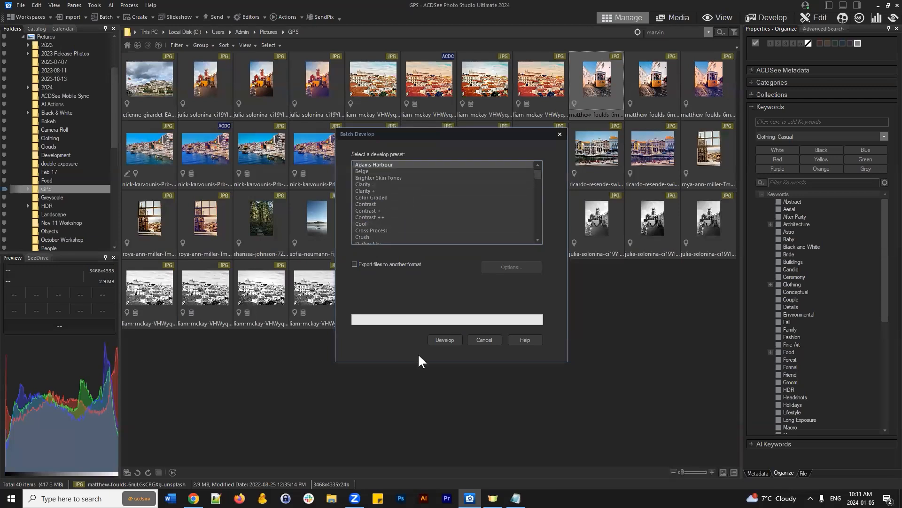
pyautogui.scroll(-3, 401, 171)
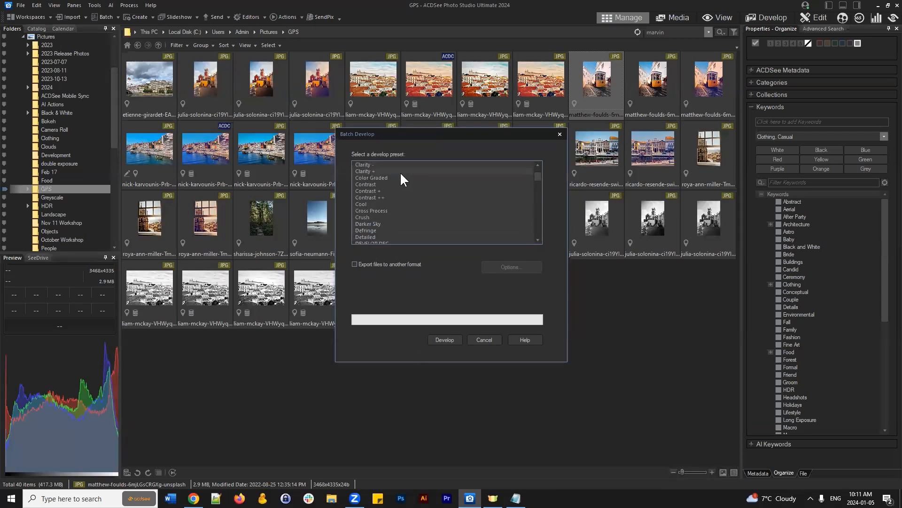
pyautogui.scroll(-3, 396, 199)
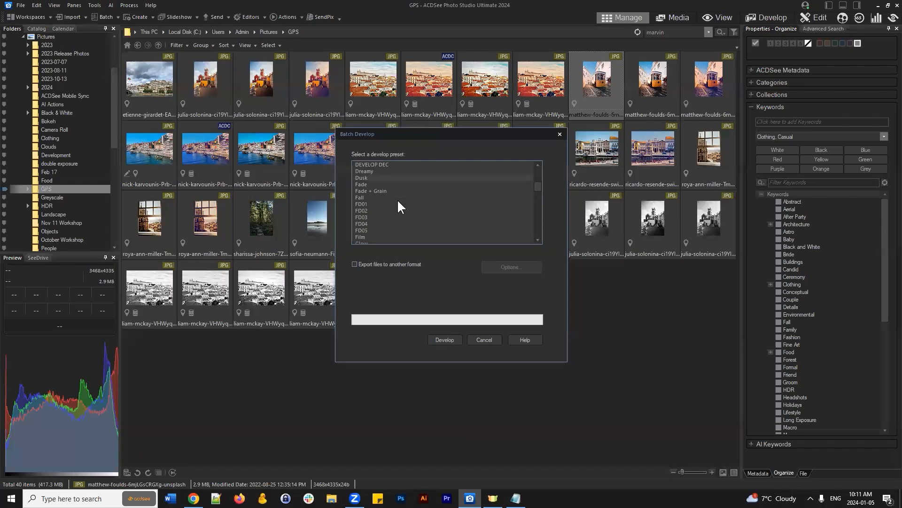
pyautogui.scroll(-6, 421, 191)
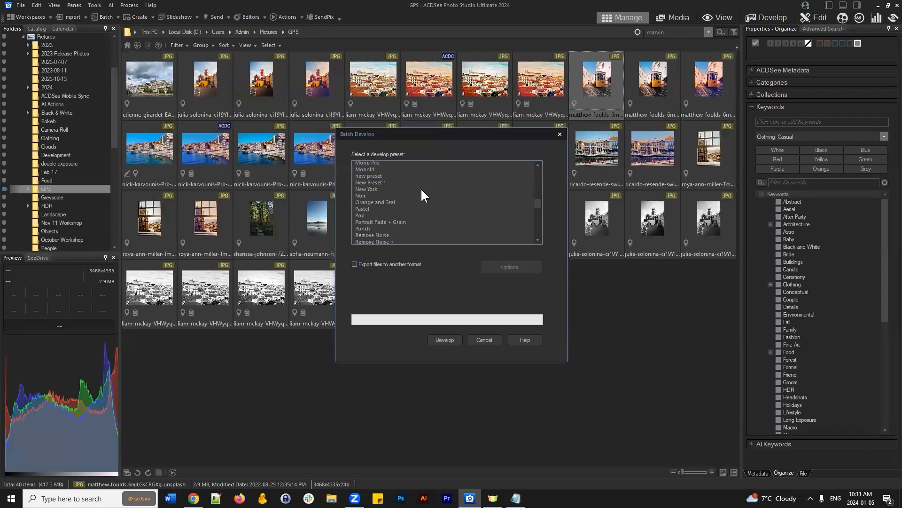
pyautogui.scroll(-6, 421, 194)
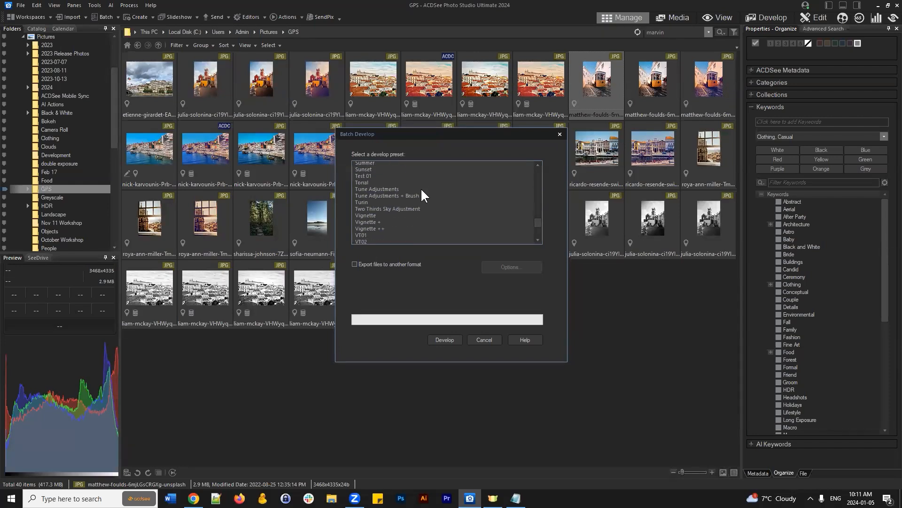
pyautogui.scroll(-4, 421, 188)
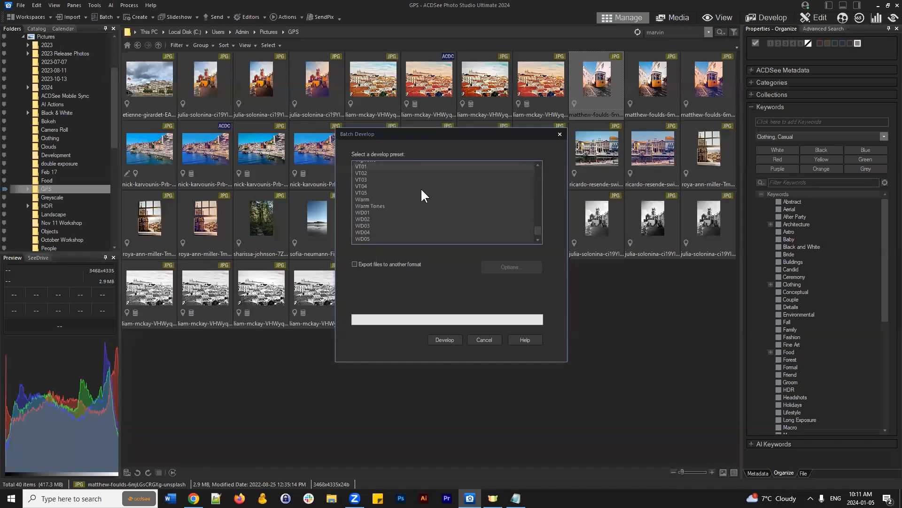
pyautogui.click(489, 340)
pyautogui.click(644, 322)
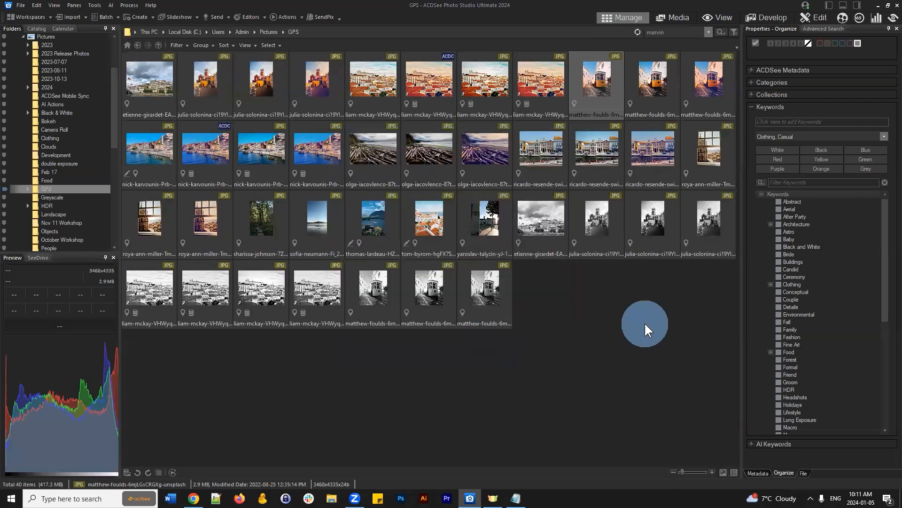
# Apply the Beige develop preset to the first tram photo in the top row using Batch Develop
pyautogui.click(607, 61)
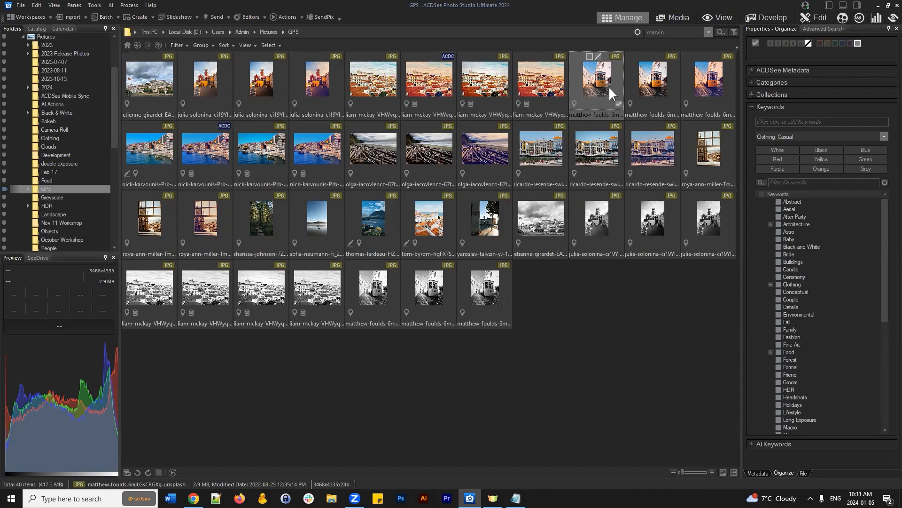
pyautogui.click(142, 92)
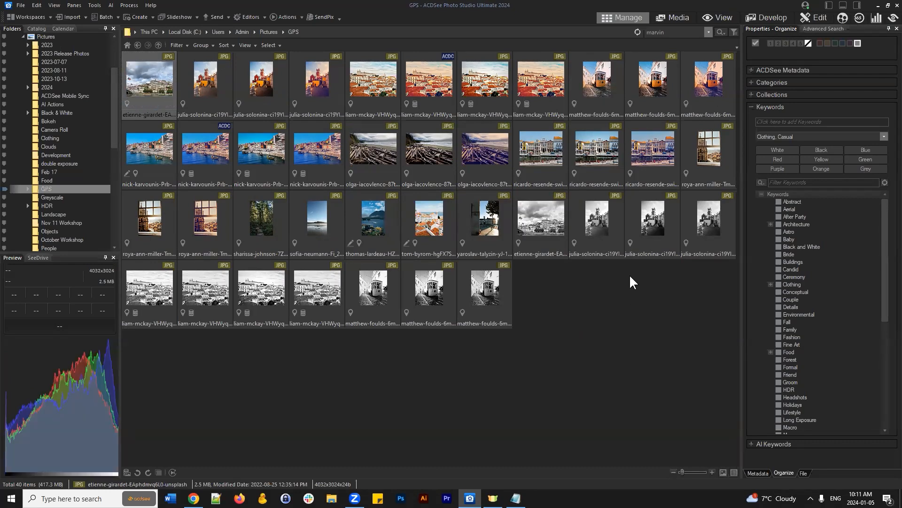
pyautogui.click(597, 77)
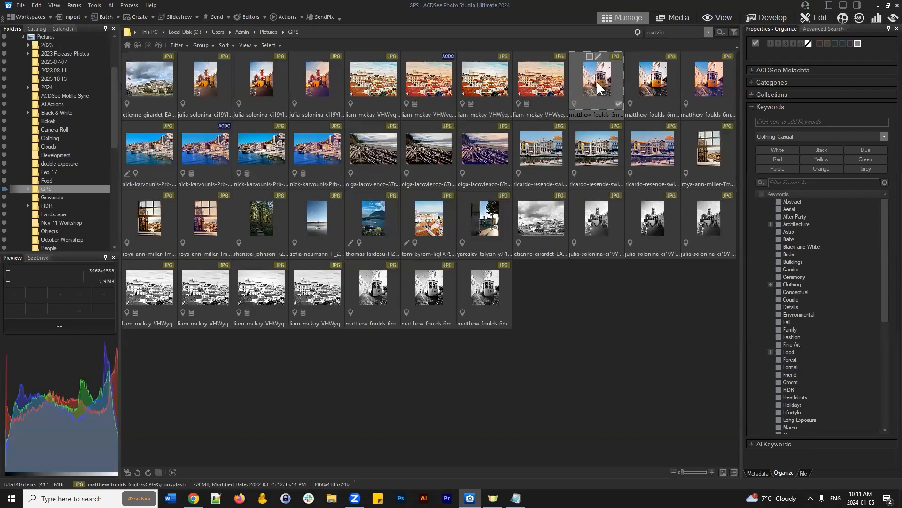
pyautogui.click(97, 15)
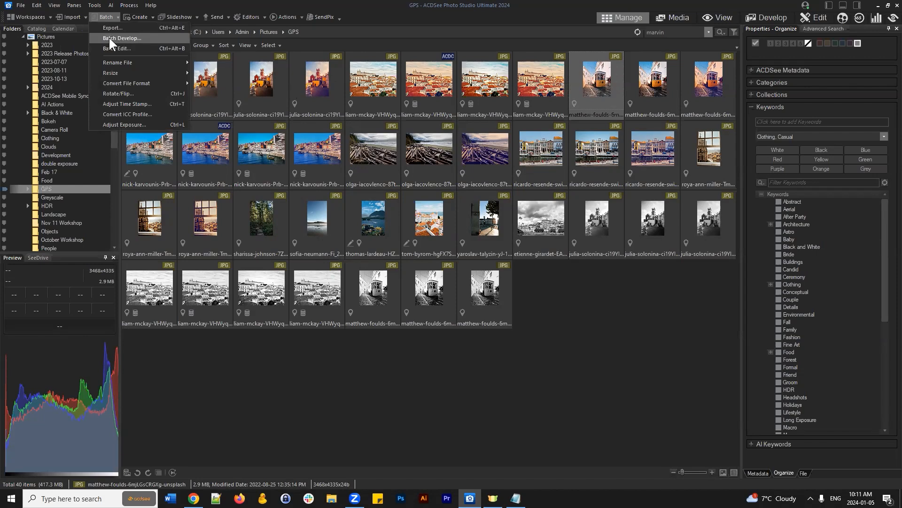
pyautogui.click(147, 37)
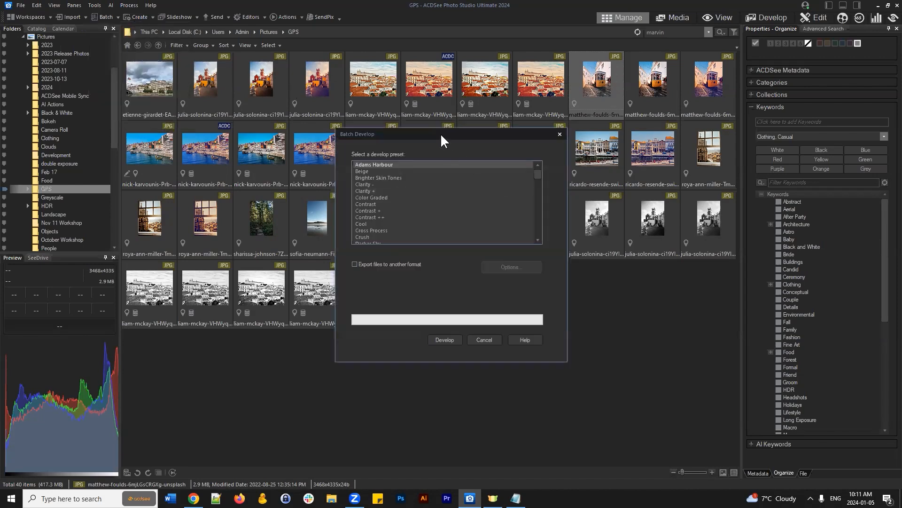
pyautogui.moveTo(446, 135); pyautogui.dragTo(447, 129)
pyautogui.scroll(-2, 405, 177)
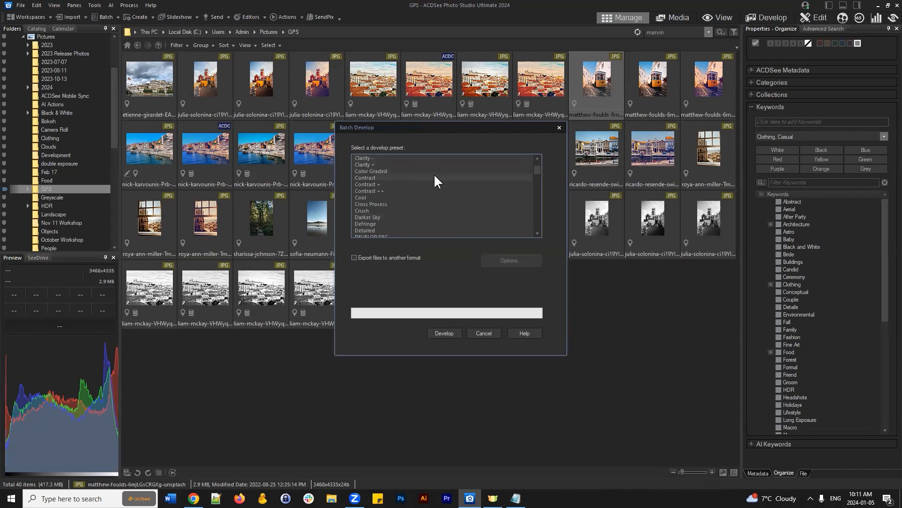
pyautogui.scroll(-3, 436, 179)
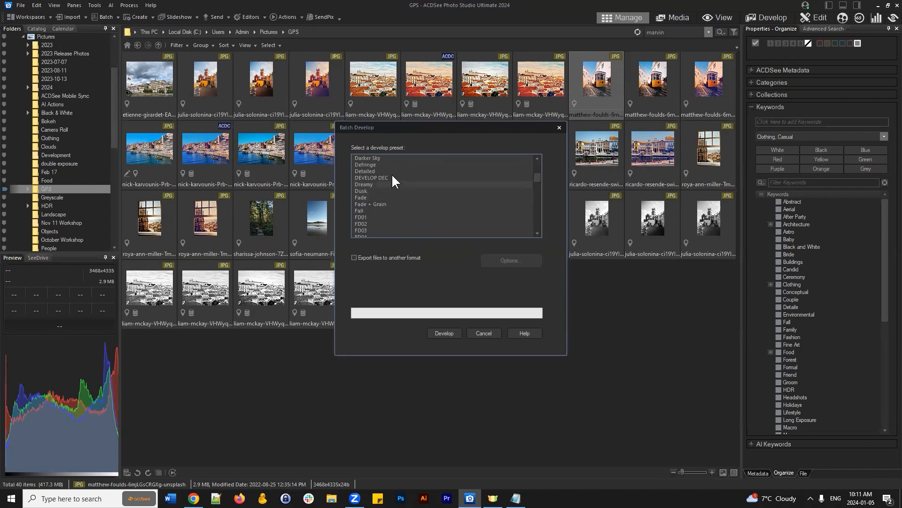
pyautogui.scroll(4, 399, 176)
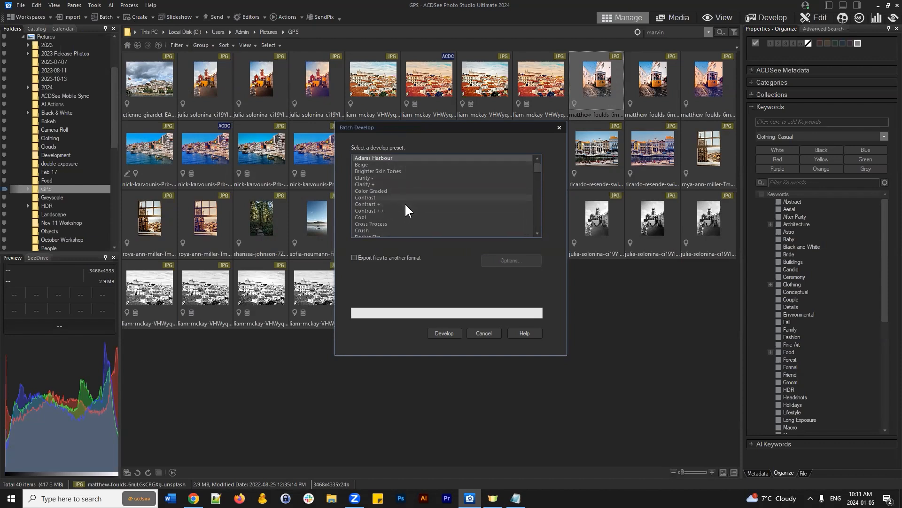
pyautogui.scroll(-2, 399, 196)
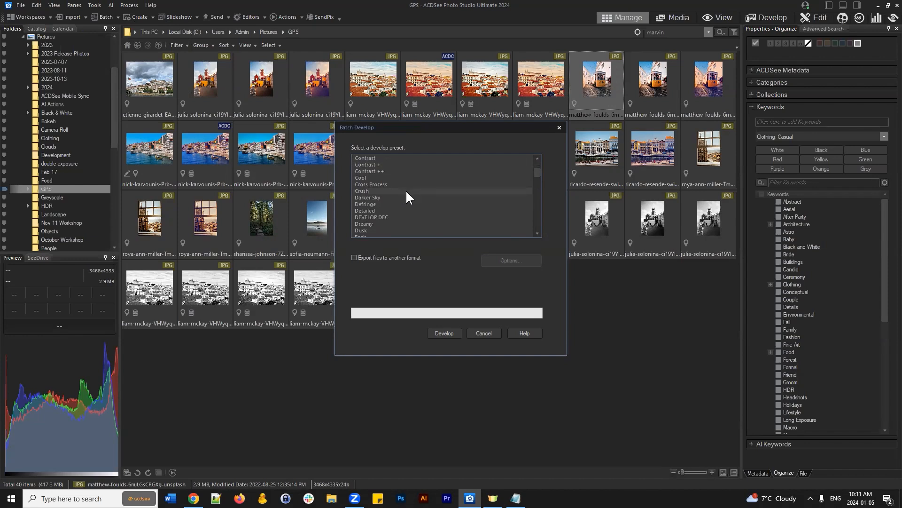
pyautogui.scroll(2, 389, 196)
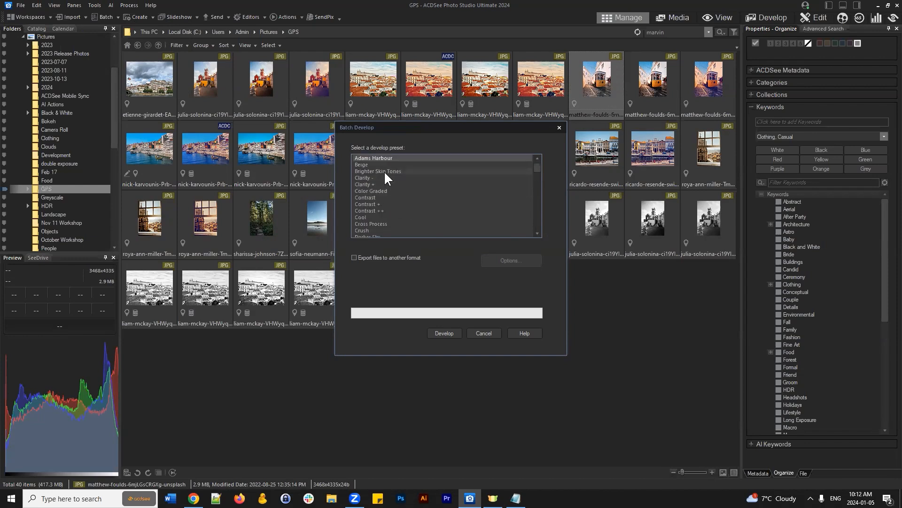
pyautogui.click(373, 164)
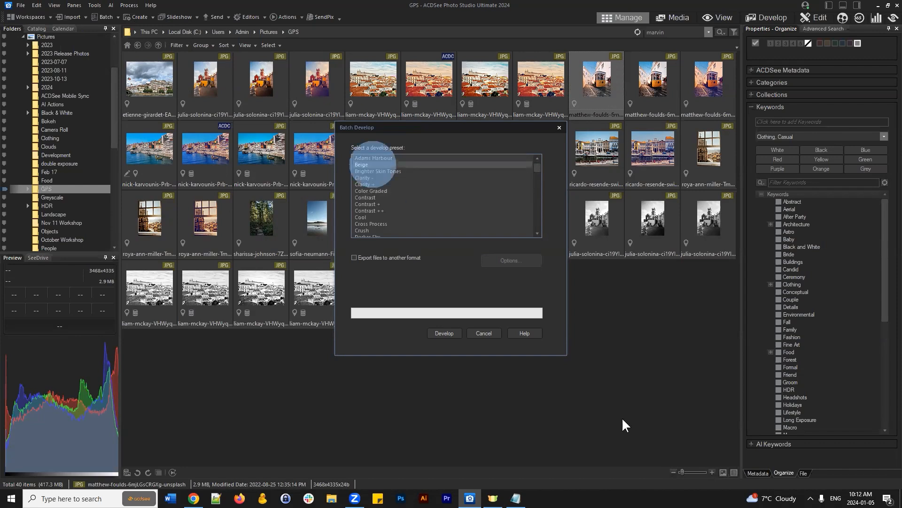
pyautogui.click(442, 332)
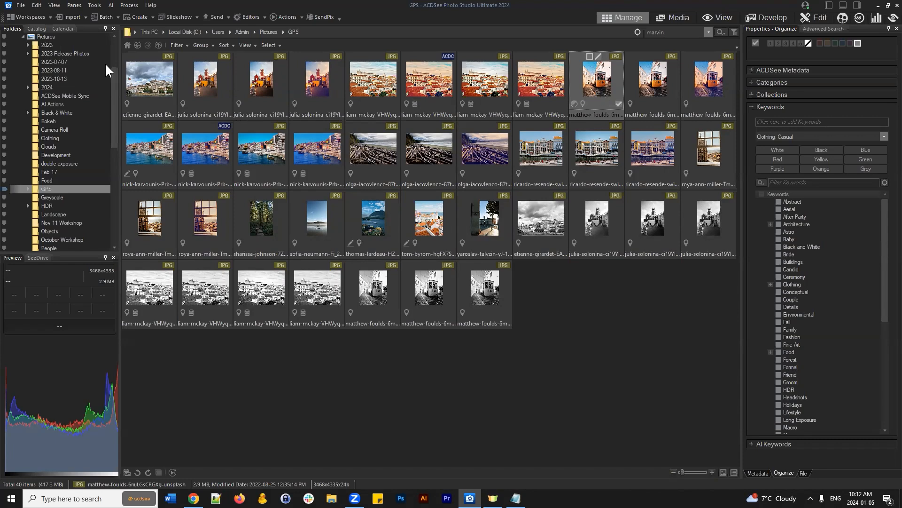
pyautogui.click(103, 17)
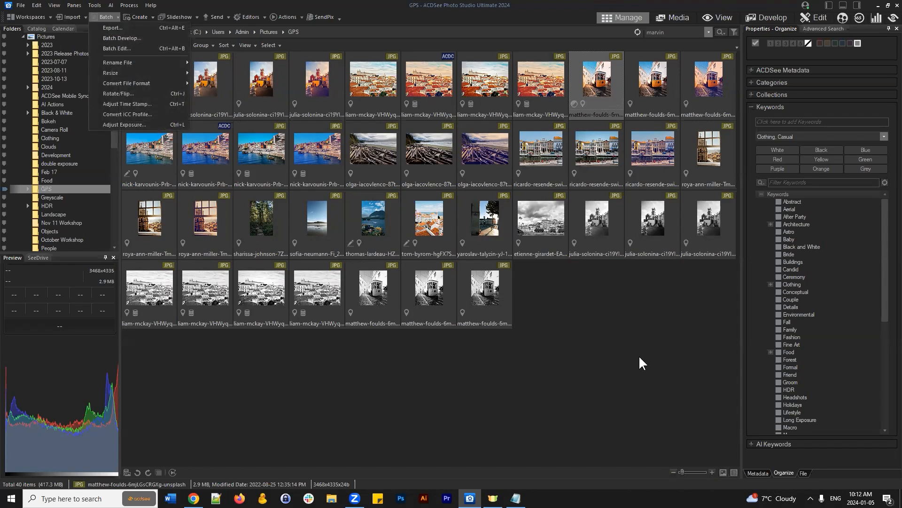
pyautogui.click(626, 342)
pyautogui.click(601, 76)
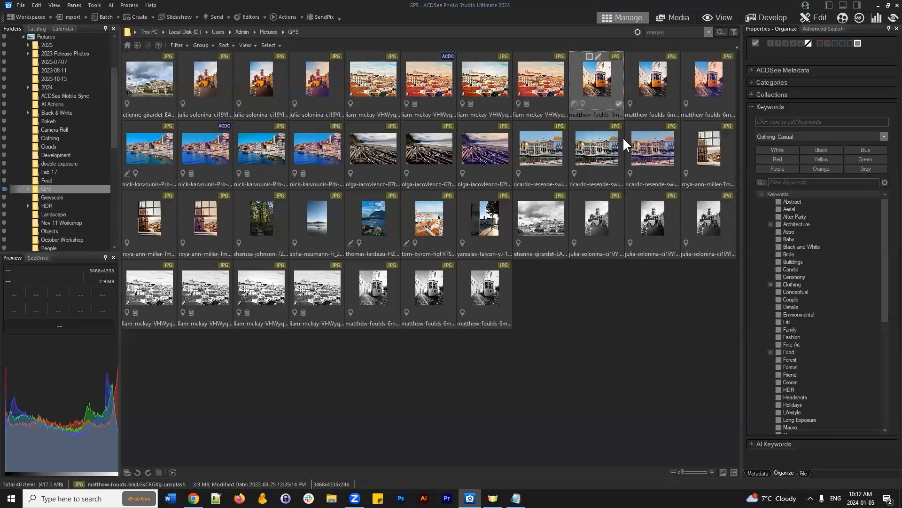
pyautogui.click(546, 220)
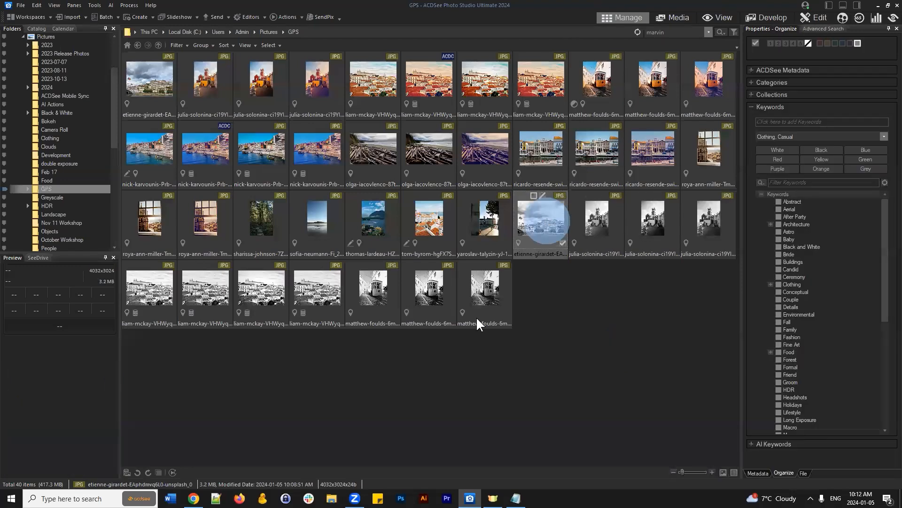
pyautogui.click(489, 295)
pyautogui.click(564, 208)
pyautogui.click(501, 287)
pyautogui.click(547, 217)
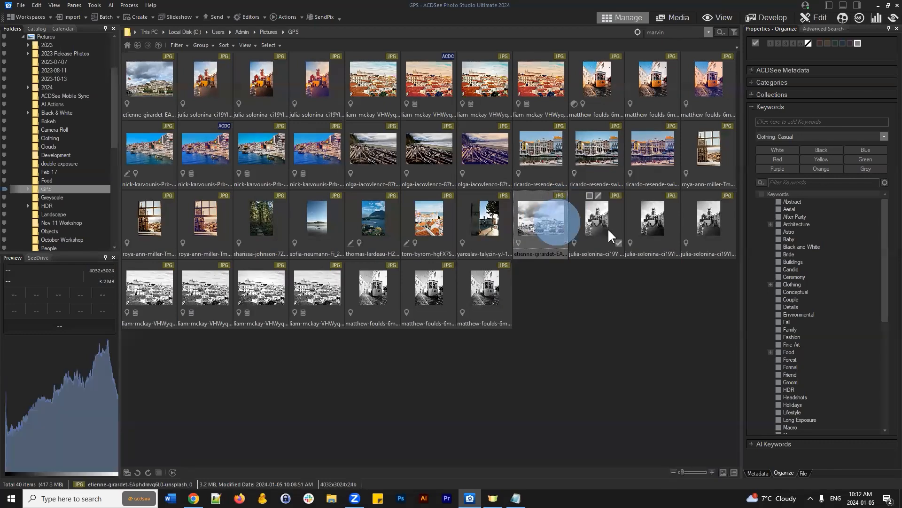
# Restore the first tram photo in the top row to its original state
pyautogui.click(599, 64)
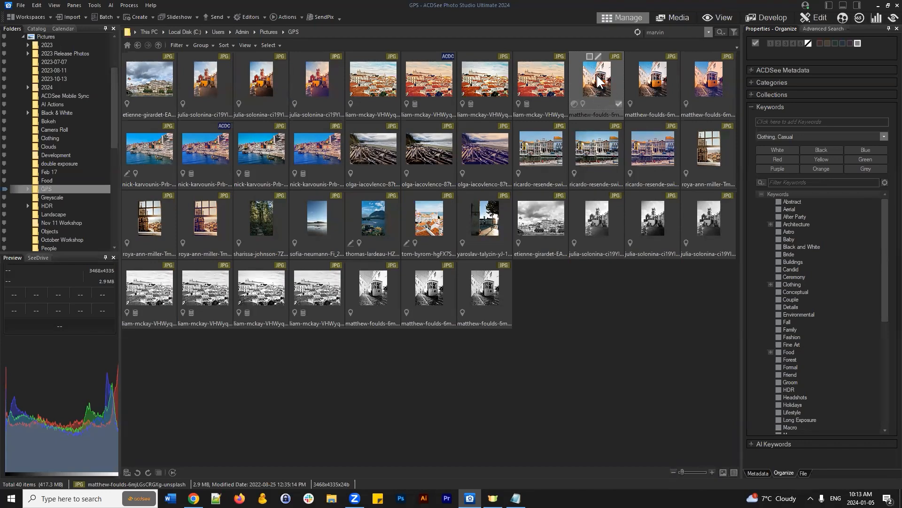
pyautogui.rightClick(599, 81)
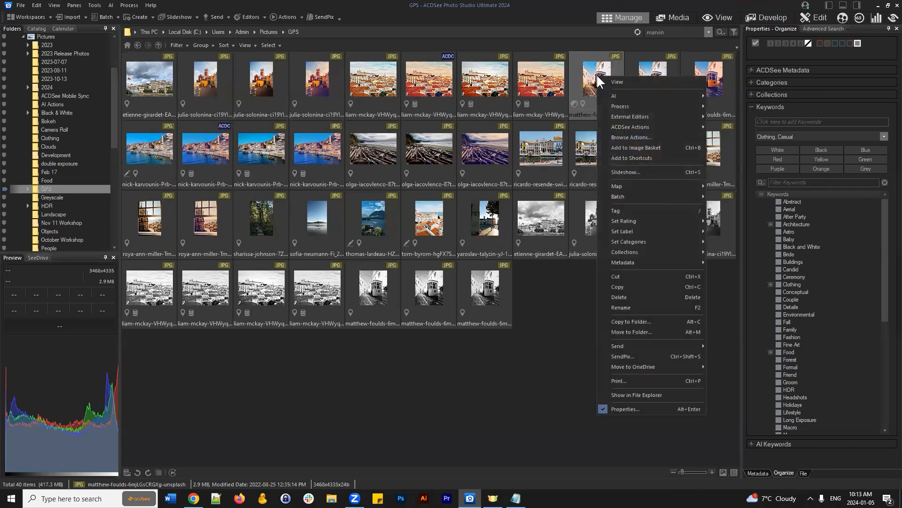
pyautogui.moveTo(641, 106)
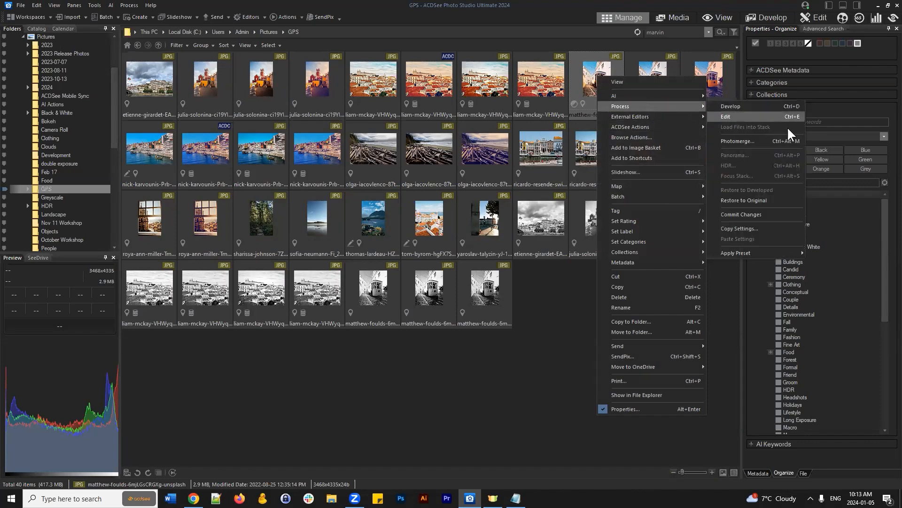
pyautogui.click(751, 200)
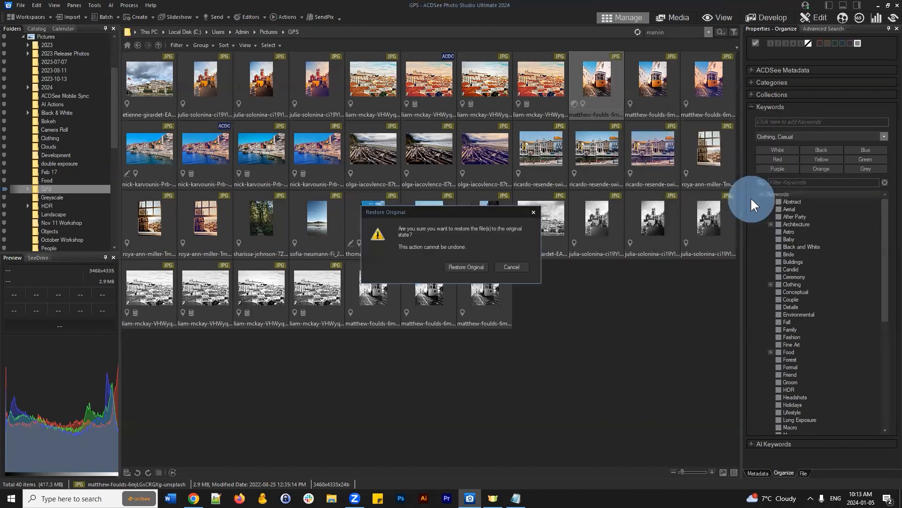
pyautogui.click(459, 267)
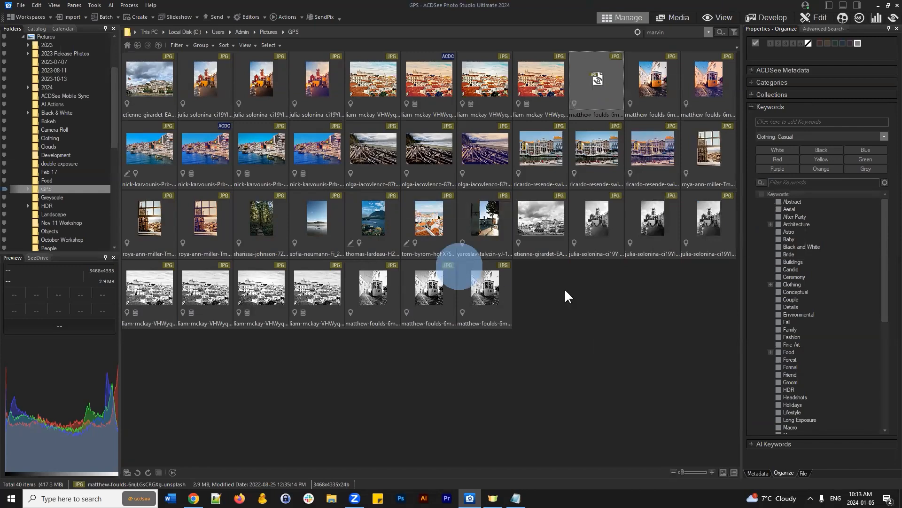
pyautogui.click(625, 303)
# View the first tram photo in Edit mode and return to Manage mode without editing it
pyautogui.click(605, 84)
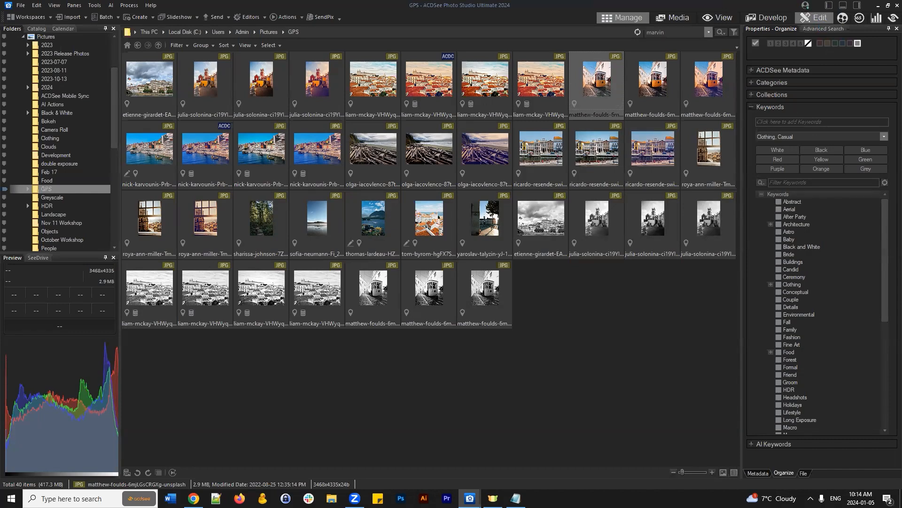
pyautogui.click(815, 17)
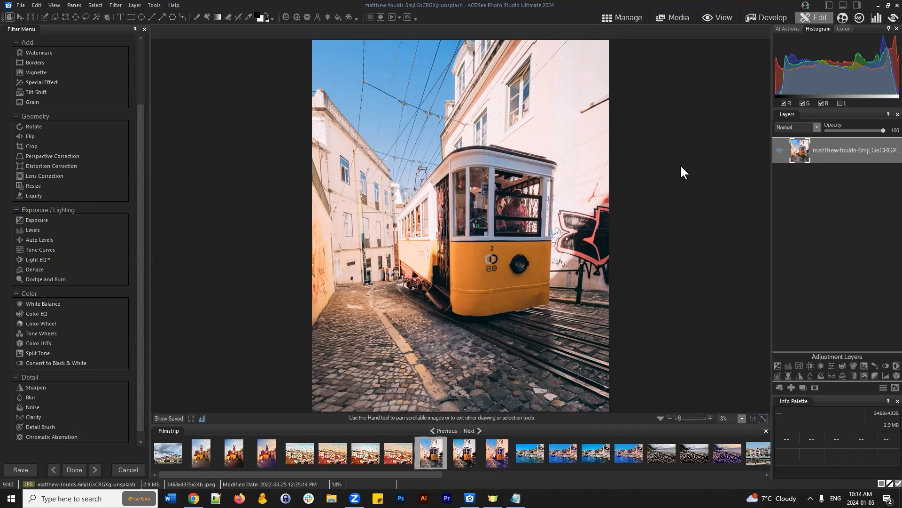
pyautogui.click(628, 17)
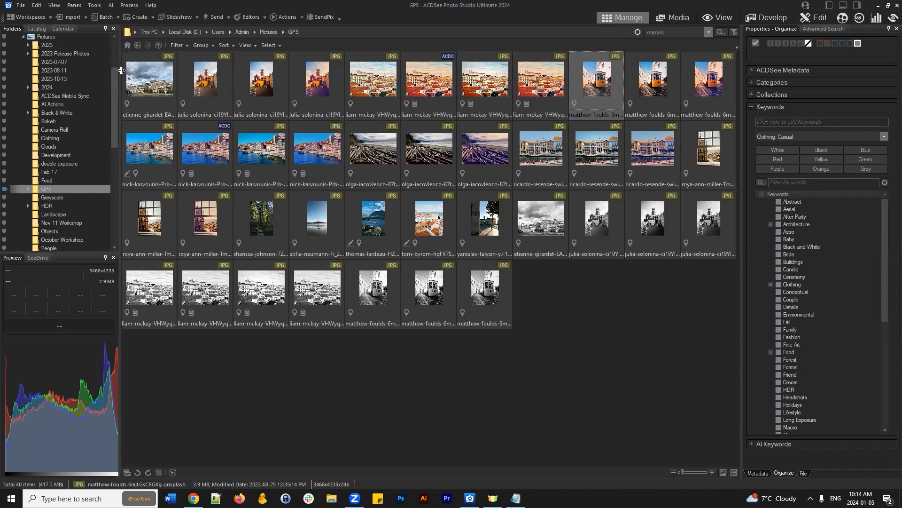
# Look through the ACDSee Actions categories for the eleven color photos spanning the second and third rows without applying an action
pyautogui.click(548, 274)
pyautogui.click(557, 224)
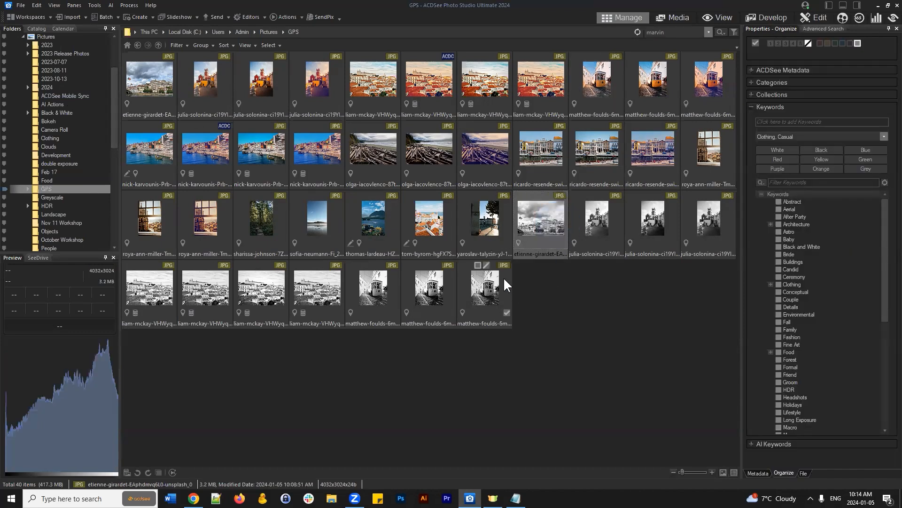
pyautogui.keyDown('shift'); pyautogui.click(498, 291); pyautogui.keyUp('shift')
pyautogui.click(541, 152)
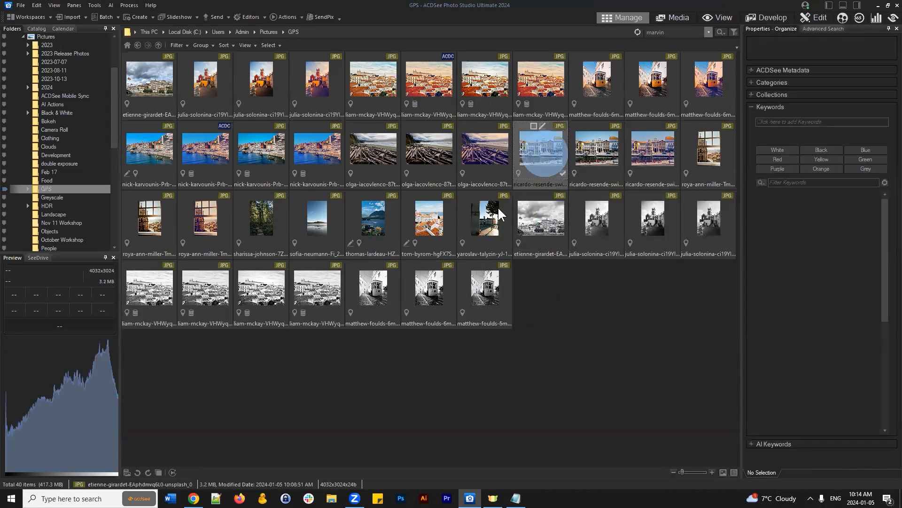
pyautogui.keyDown('shift'); pyautogui.click(490, 217); pyautogui.keyUp('shift')
pyautogui.rightClick(516, 158)
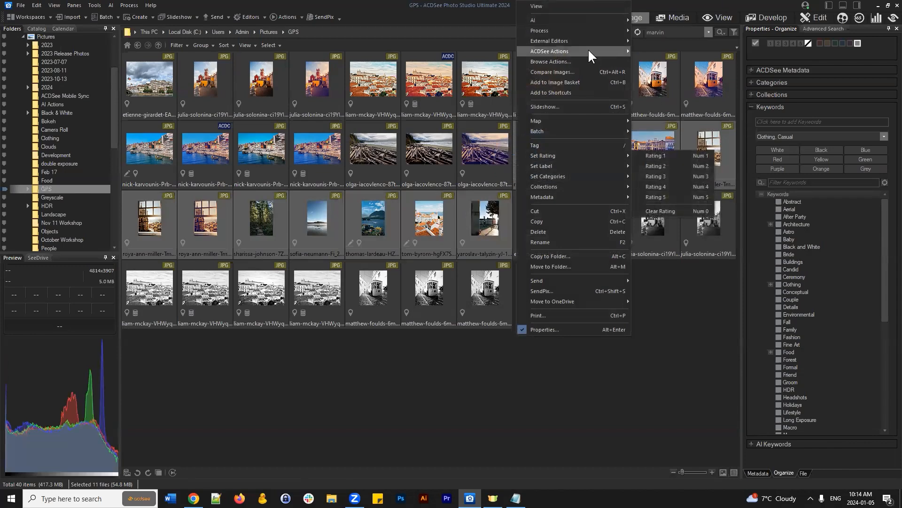
pyautogui.moveTo(588, 50)
pyautogui.moveTo(695, 87)
pyautogui.moveTo(672, 116)
pyautogui.moveTo(774, 112)
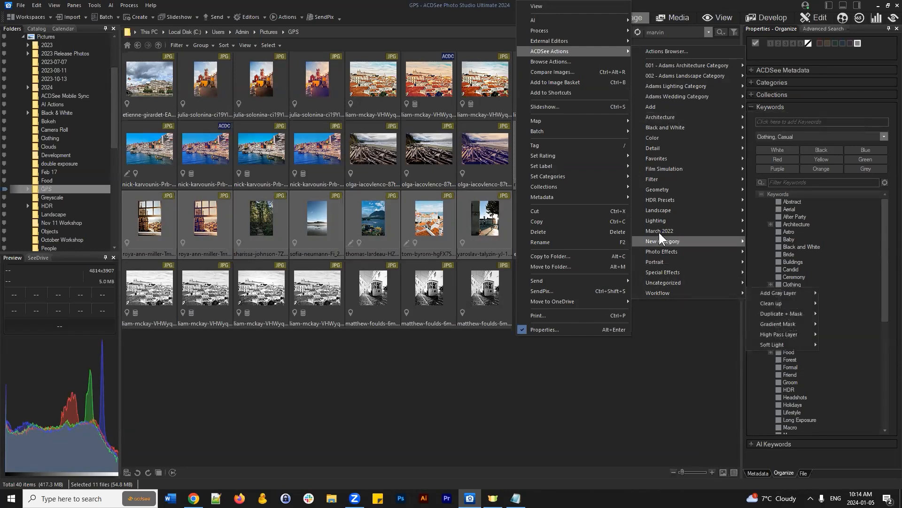
pyautogui.moveTo(659, 229)
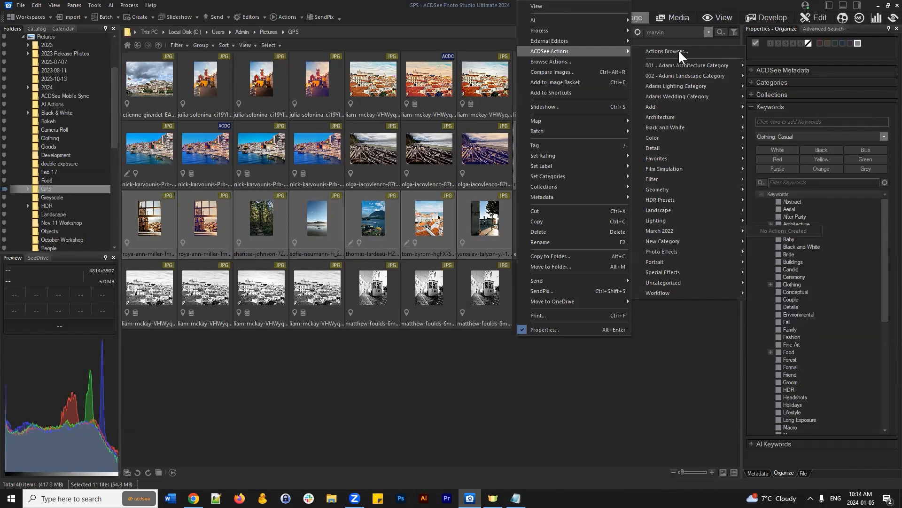
pyautogui.click(699, 348)
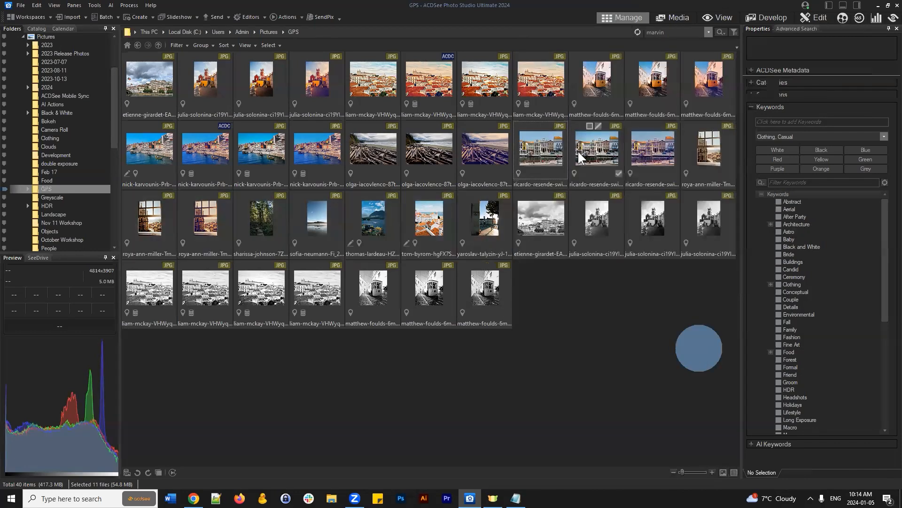
# Review the output options and file format choices of the Antique black-and-white action for the eleven selected photos, and cancel without changes
pyautogui.click(471, 237)
pyautogui.click(284, 16)
pyautogui.rightClick(545, 148)
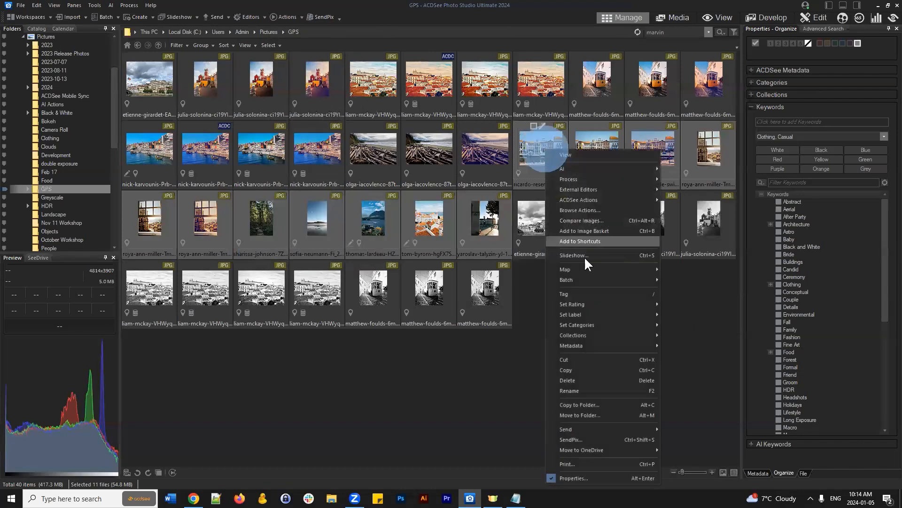
pyautogui.moveTo(603, 199)
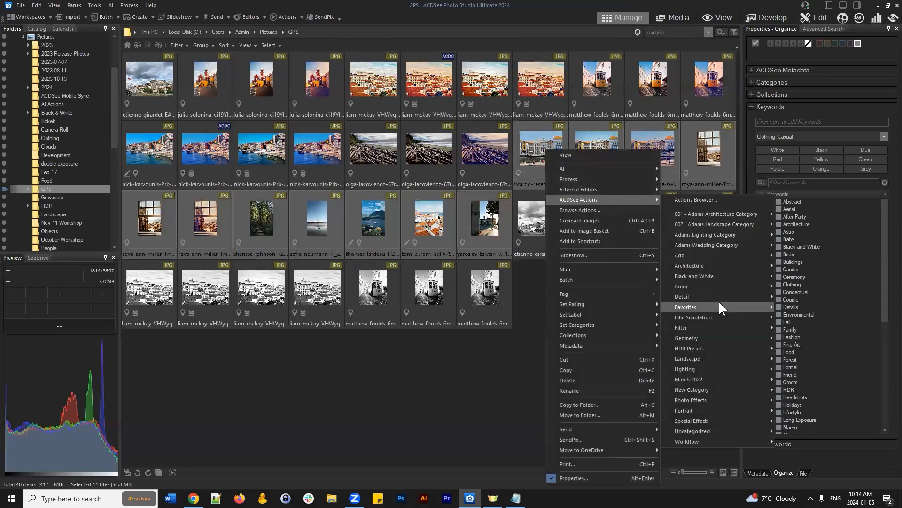
pyautogui.moveTo(719, 306)
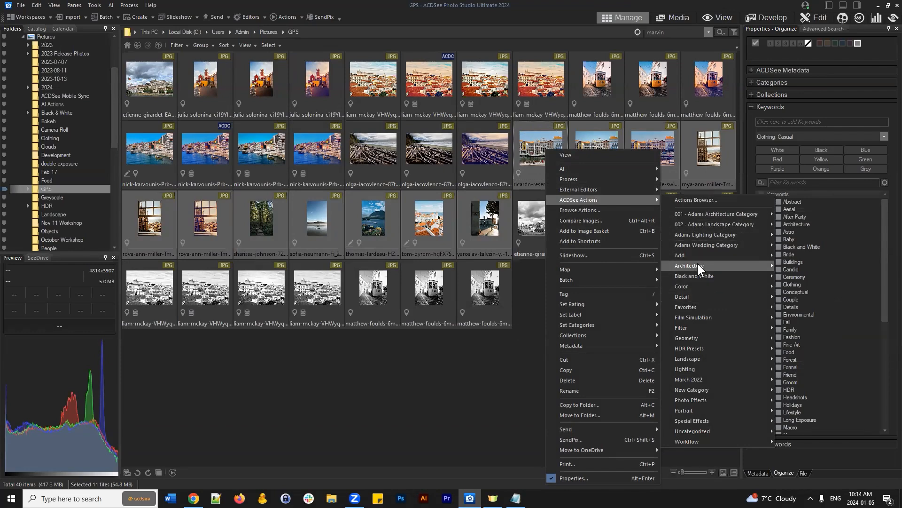
pyautogui.moveTo(700, 265)
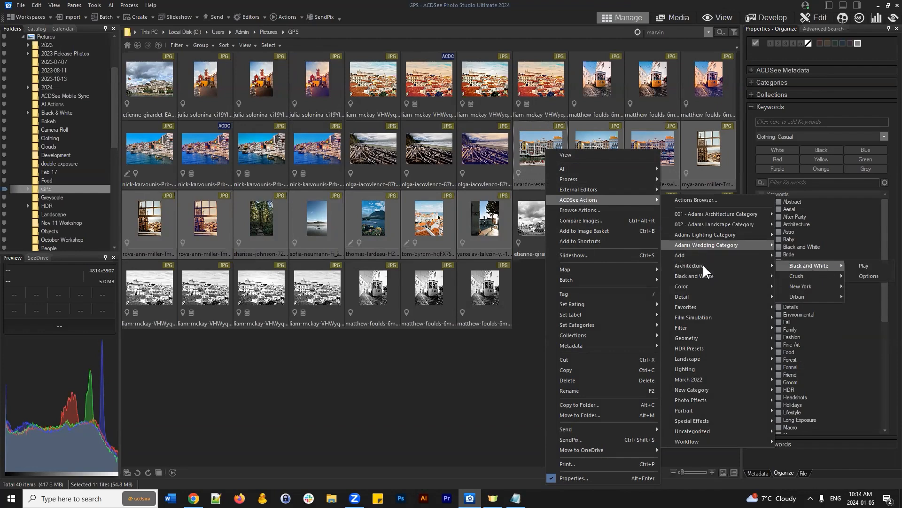
pyautogui.moveTo(826, 276)
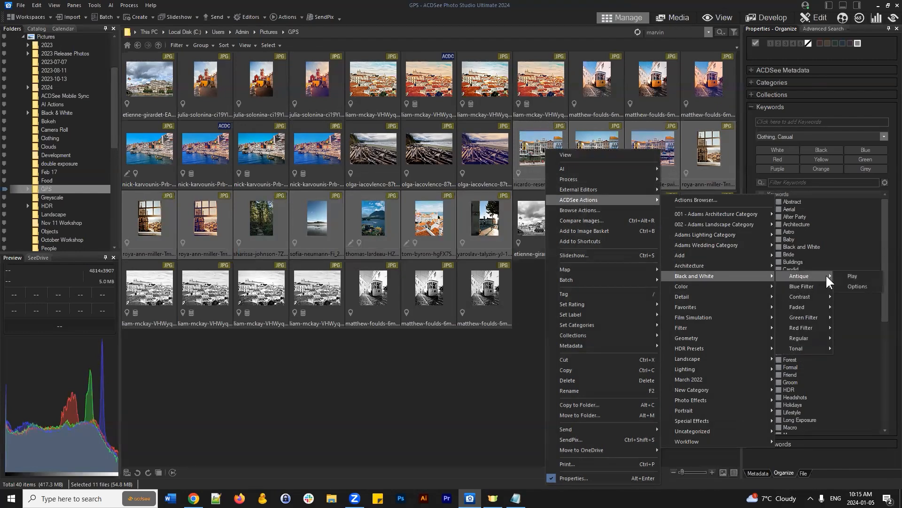
pyautogui.click(862, 284)
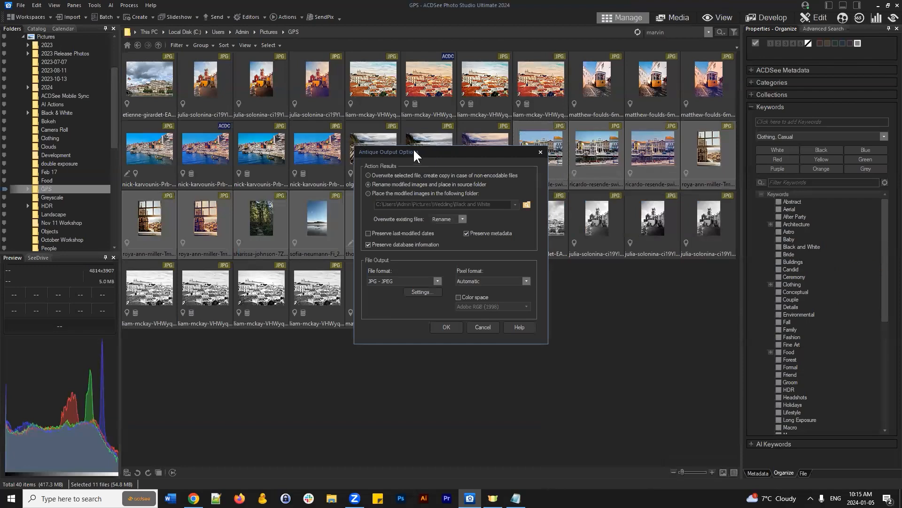
pyautogui.moveTo(417, 150); pyautogui.dragTo(501, 144)
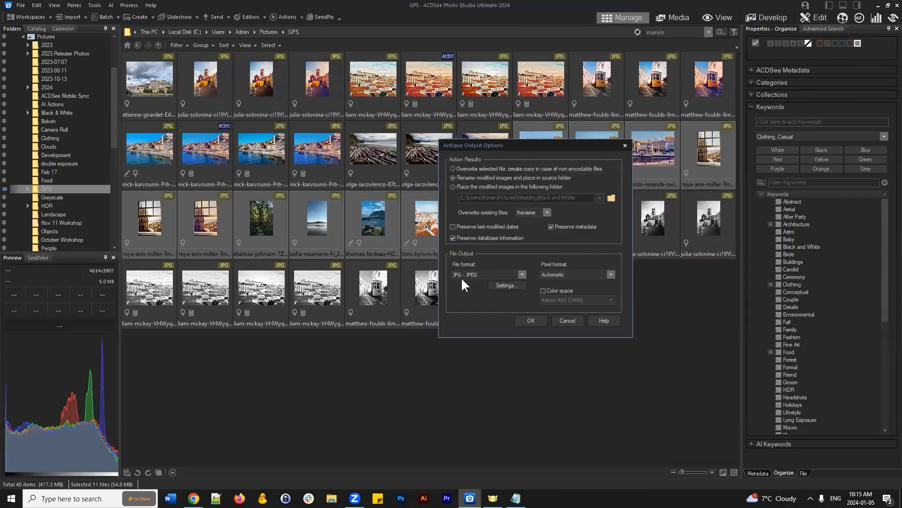
pyautogui.click(520, 272)
pyautogui.click(520, 273)
pyautogui.click(571, 317)
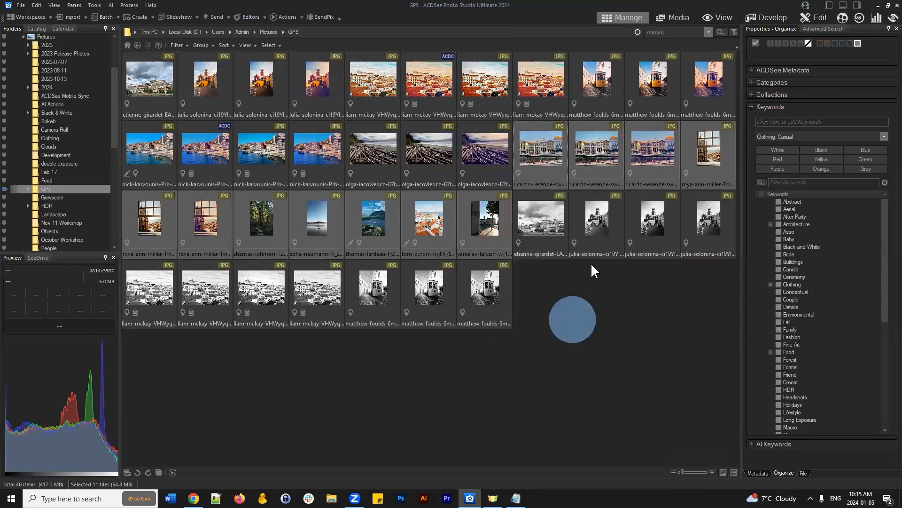
# Examine the action categories available for the selected photos once more, from the custom architecture category down to Uncategorized, without playing any action
pyautogui.rightClick(491, 222)
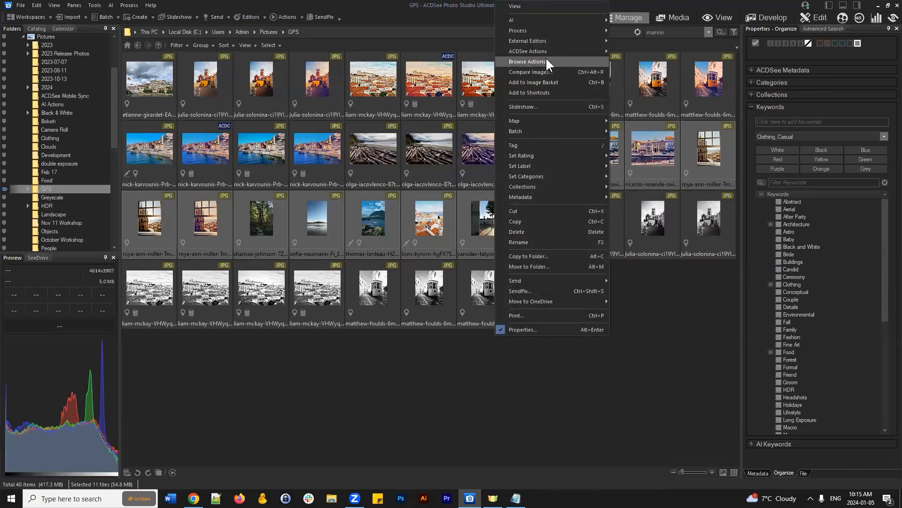
pyautogui.moveTo(547, 53)
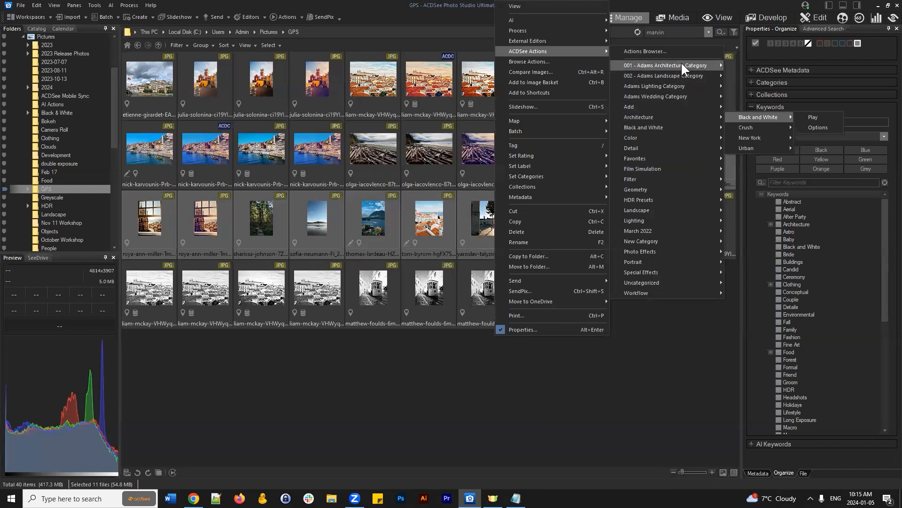
pyautogui.moveTo(673, 59)
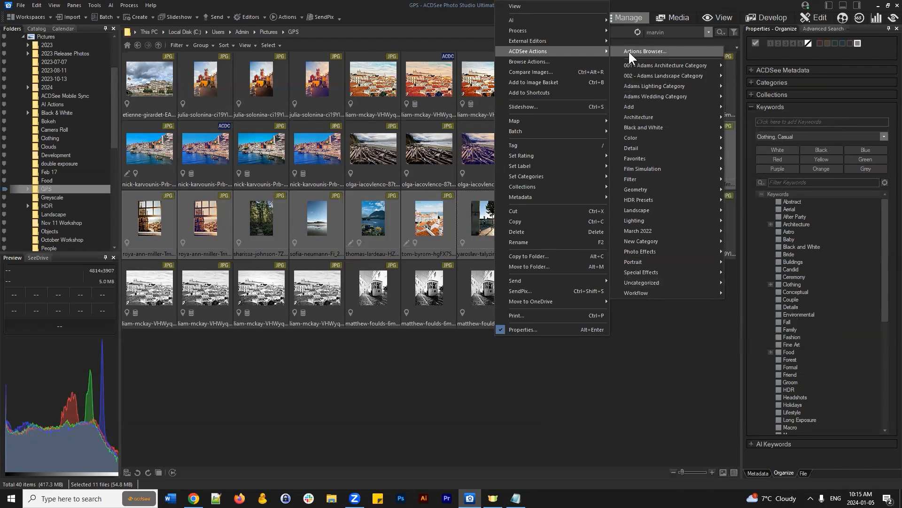
pyautogui.moveTo(658, 66)
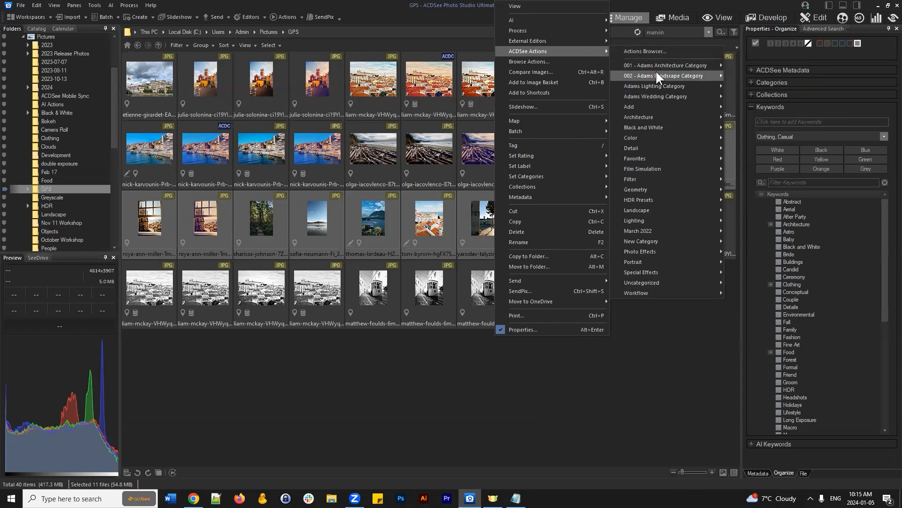
pyautogui.moveTo(657, 89)
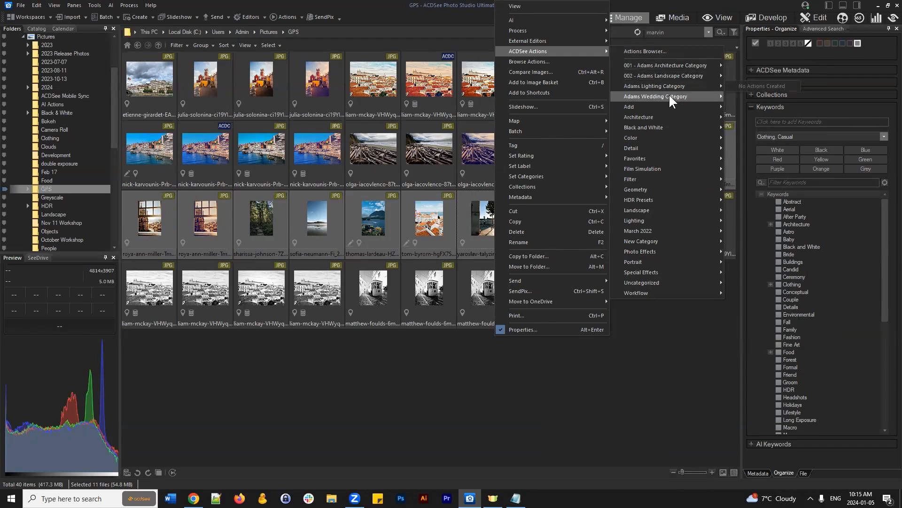
pyautogui.moveTo(676, 117)
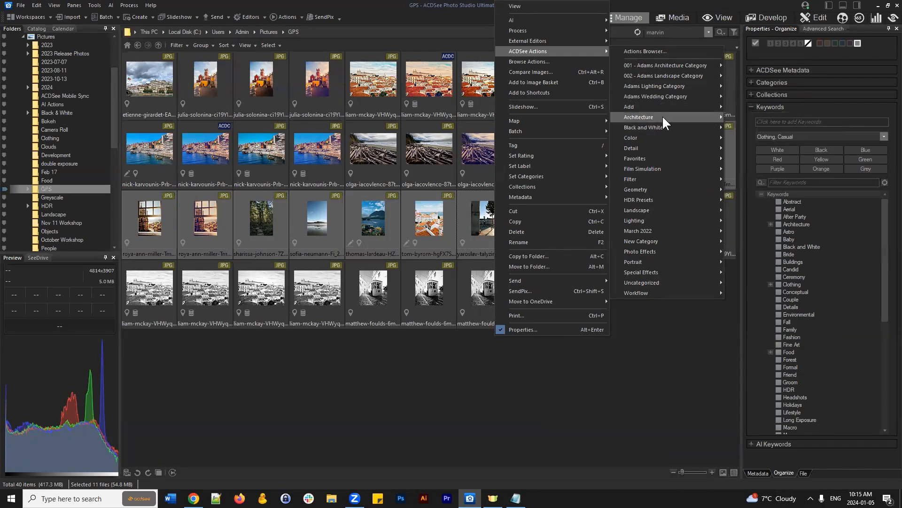
pyautogui.moveTo(676, 136)
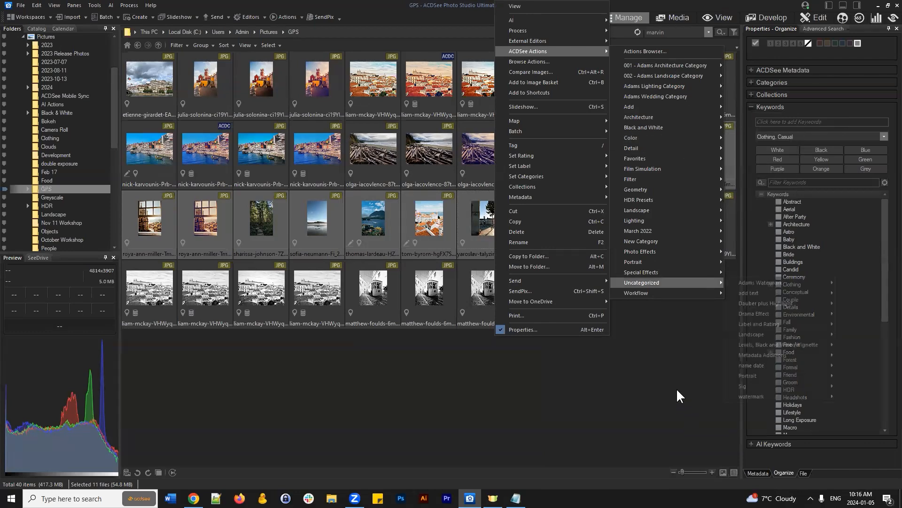
pyautogui.click(670, 374)
# Open the first tram photo in Edit mode and add a Black and White adjustment layer to it
pyautogui.click(540, 157)
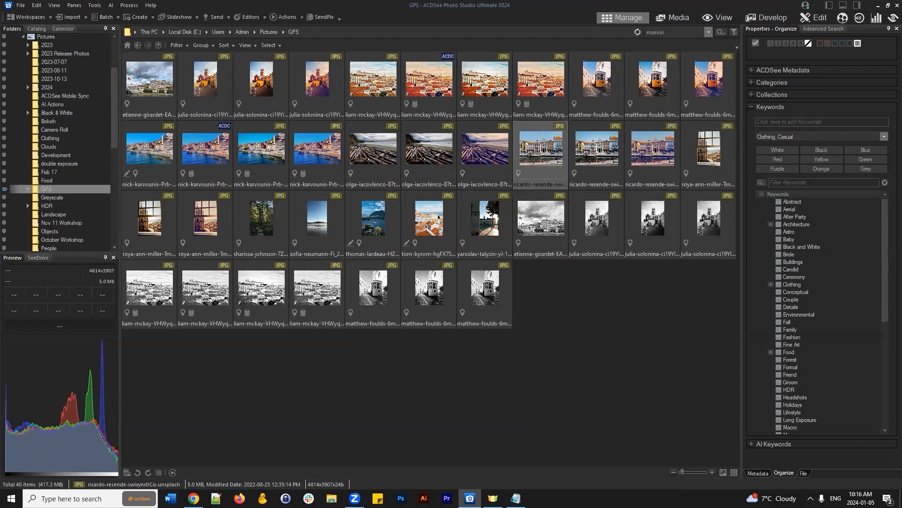
pyautogui.click(665, 337)
pyautogui.click(596, 77)
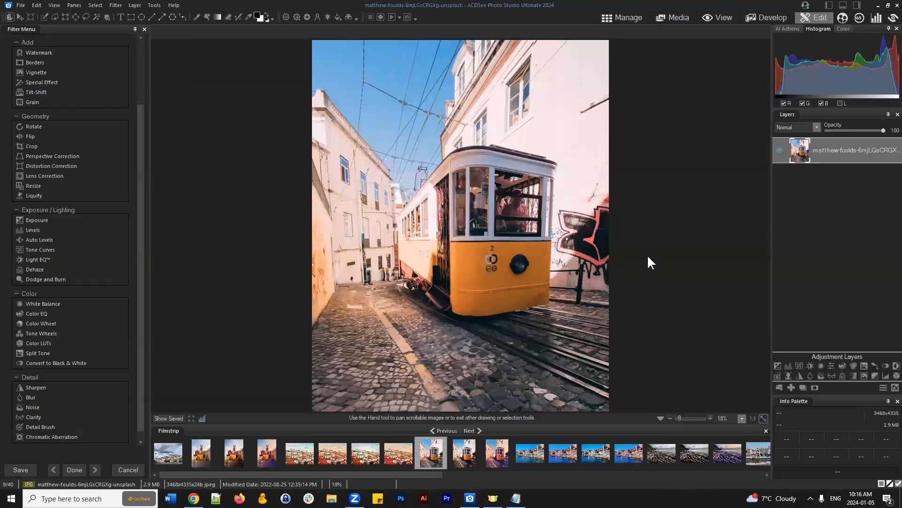
pyautogui.click(679, 161)
pyautogui.click(887, 366)
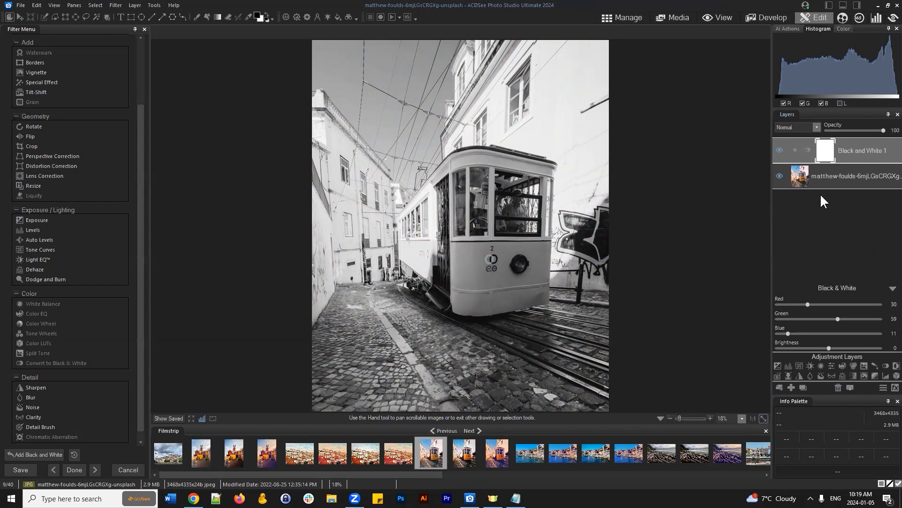
# Hide the Black and White layer beneath the photo layer and add a Vibrance adjustment layer with saturation set to -100
pyautogui.click(778, 153)
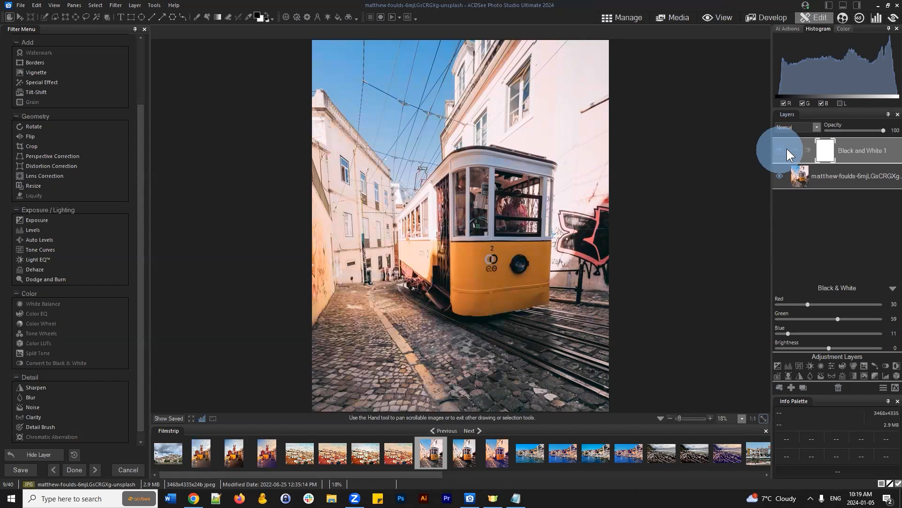
pyautogui.moveTo(873, 150); pyautogui.dragTo(839, 154)
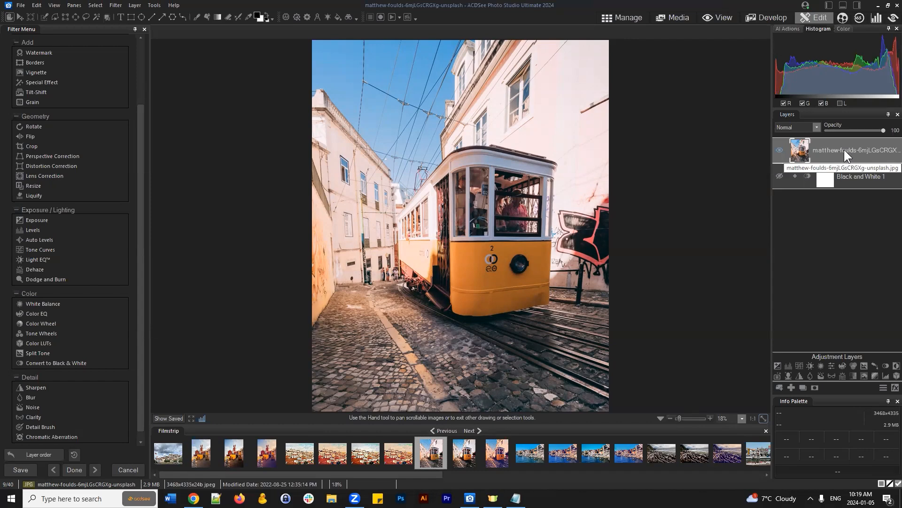
pyautogui.click(831, 365)
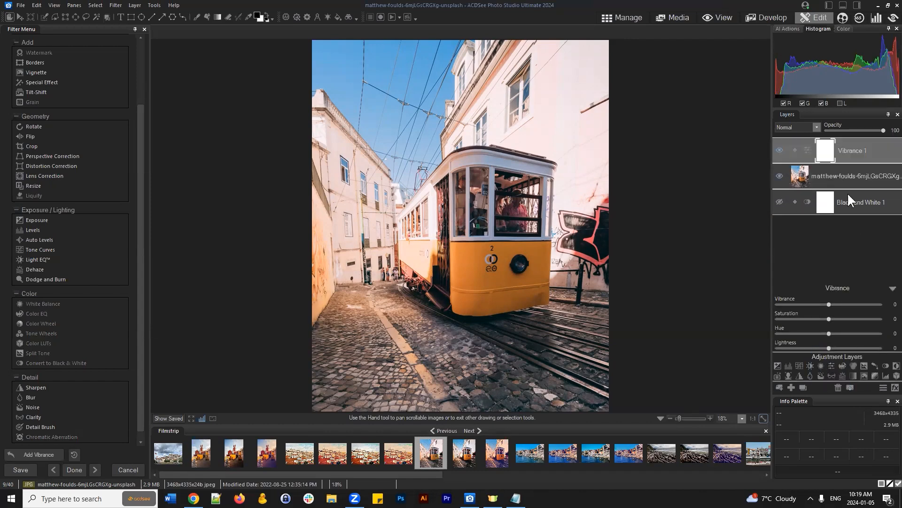
pyautogui.moveTo(828, 320); pyautogui.dragTo(715, 320)
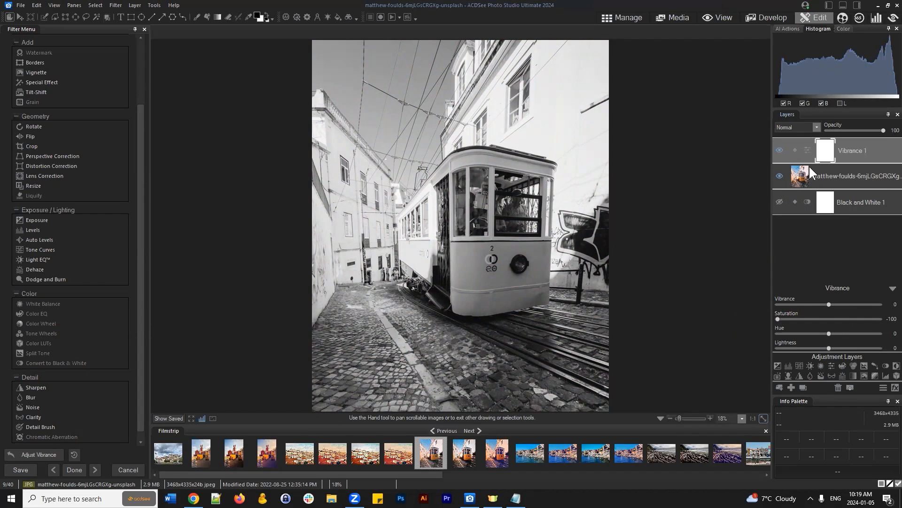
# Move the Black and White layer back above the photo layer and show it in place of the Vibrance layer
pyautogui.moveTo(875, 197); pyautogui.dragTo(862, 163)
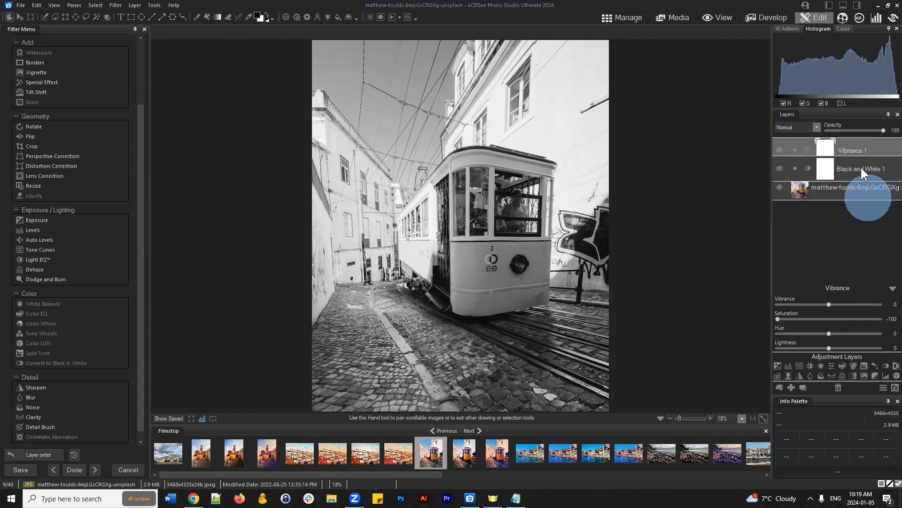
pyautogui.click(779, 149)
pyautogui.click(779, 176)
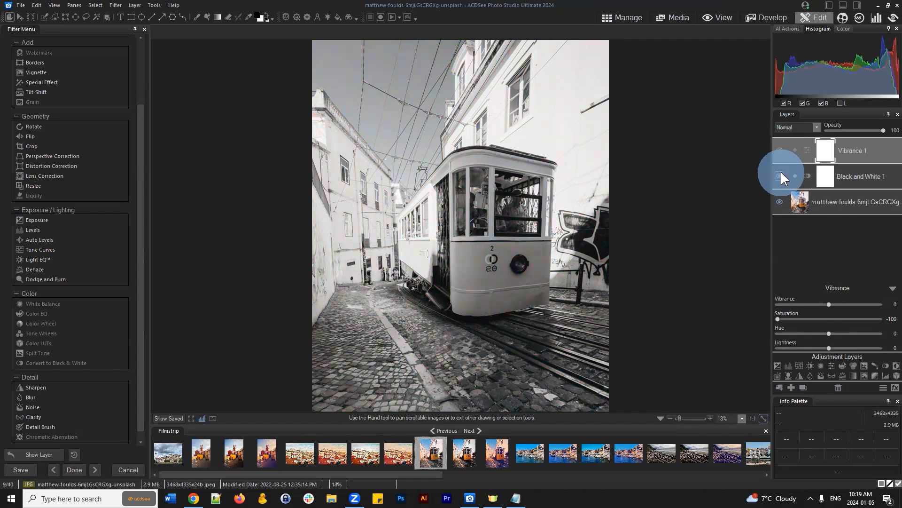
# Compare the two black-and-white conversions by alternately showing and hiding the Vibrance and Black and White layers
pyautogui.click(875, 183)
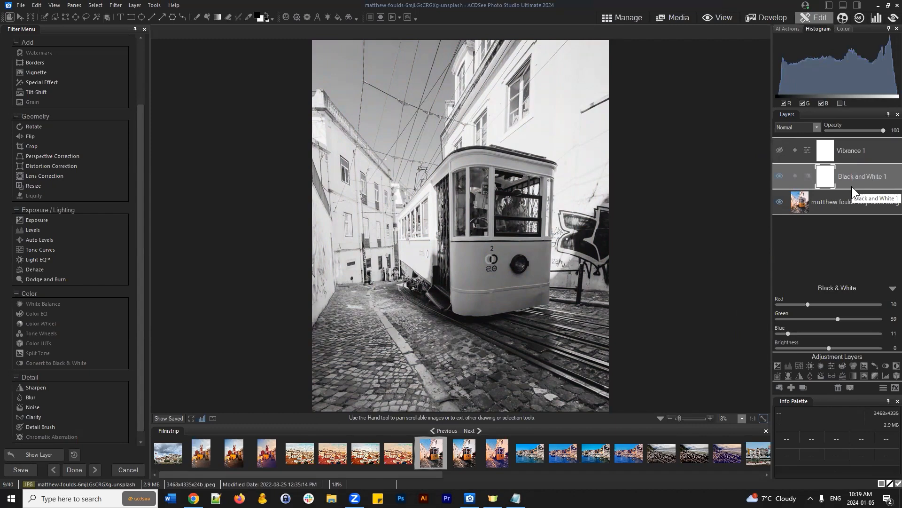
pyautogui.click(779, 175)
pyautogui.click(779, 149)
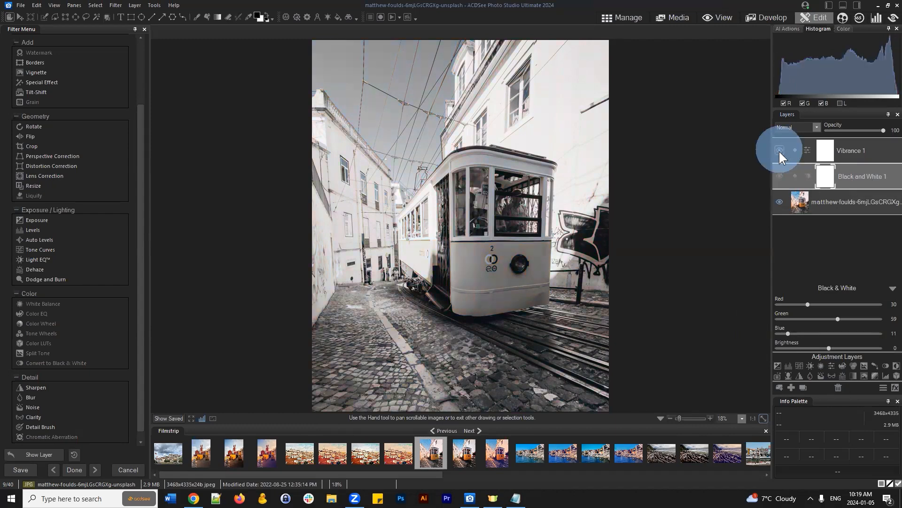
pyautogui.click(779, 176)
pyautogui.click(779, 151)
pyautogui.click(780, 176)
pyautogui.click(779, 151)
pyautogui.click(780, 176)
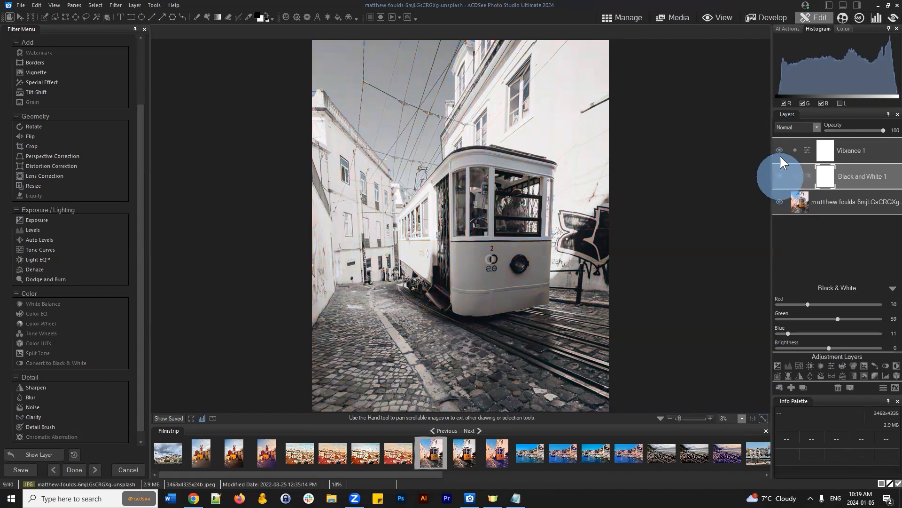
pyautogui.click(780, 149)
pyautogui.click(779, 150)
pyautogui.click(779, 177)
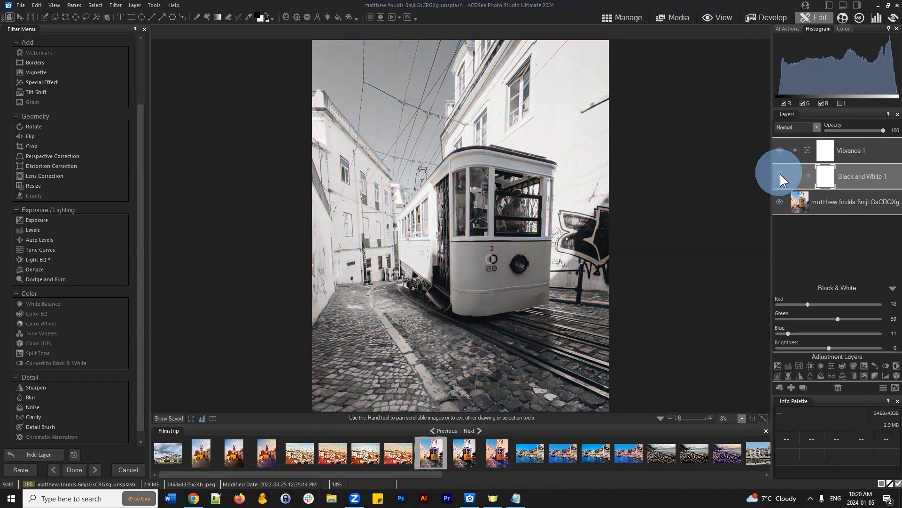
pyautogui.click(780, 150)
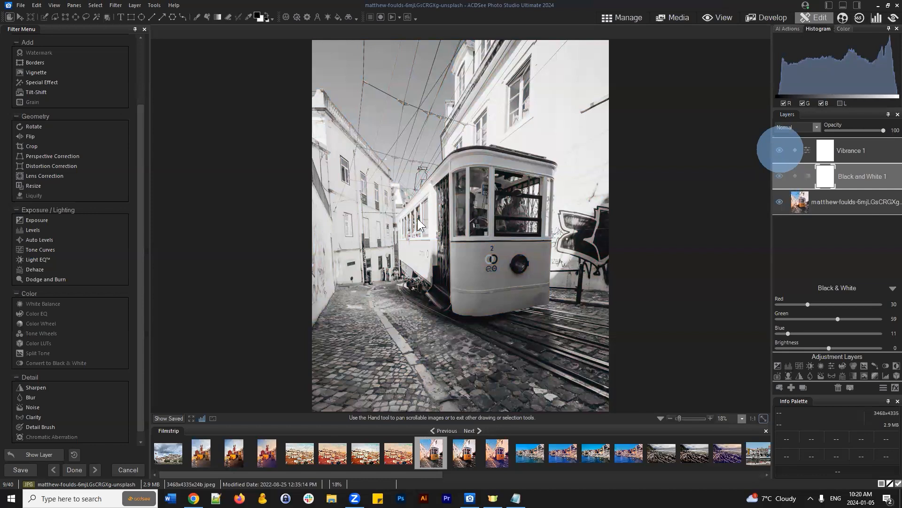
pyautogui.click(780, 150)
pyautogui.click(780, 150)
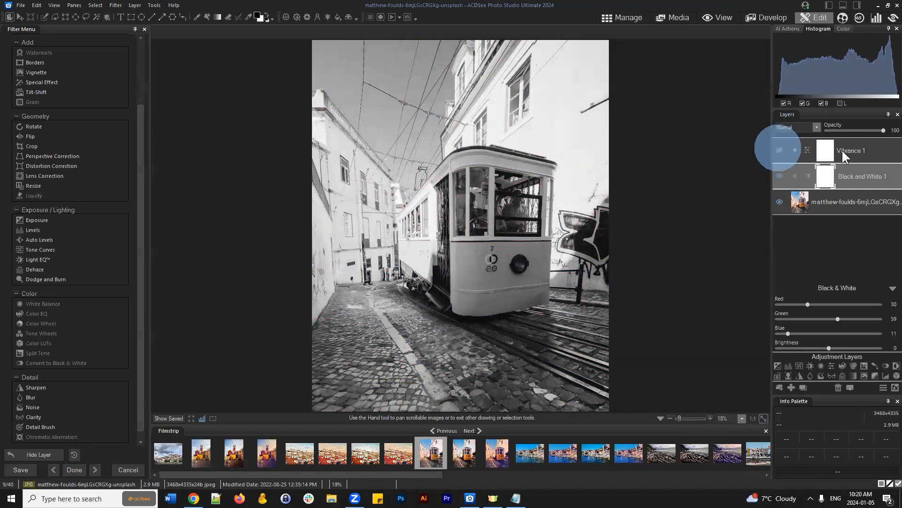
# Delete the Vibrance adjustment layer and hide the Black and White layer
pyautogui.click(855, 150)
pyautogui.click(838, 388)
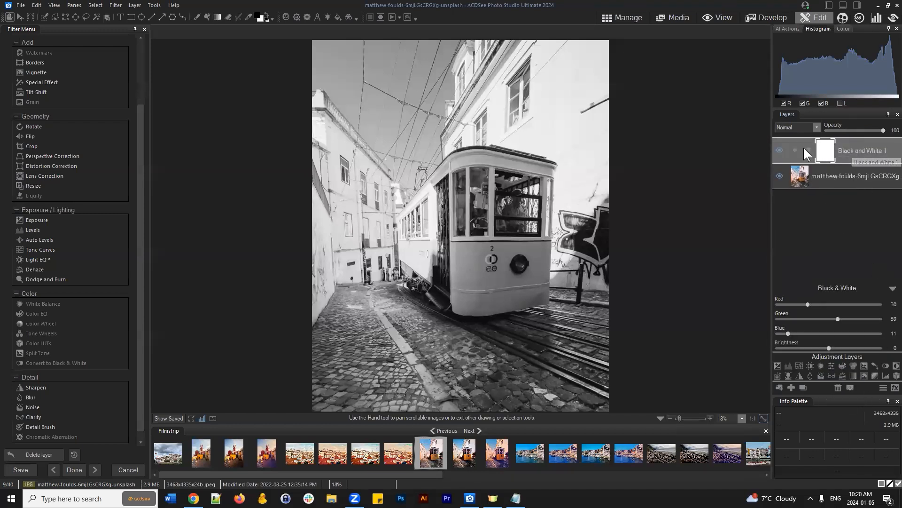
pyautogui.click(779, 150)
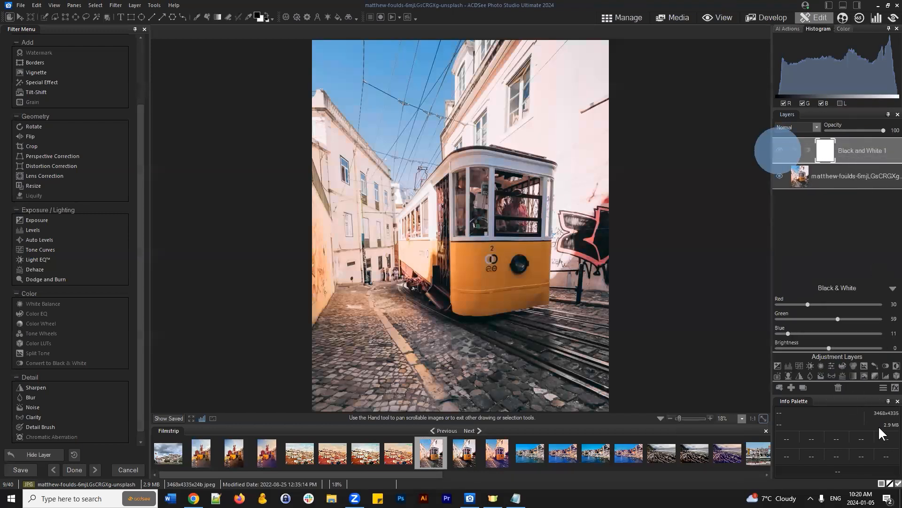
# Add a Gradient Map adjustment layer above the hidden Black and White layer and set its shadows color to black
pyautogui.click(853, 374)
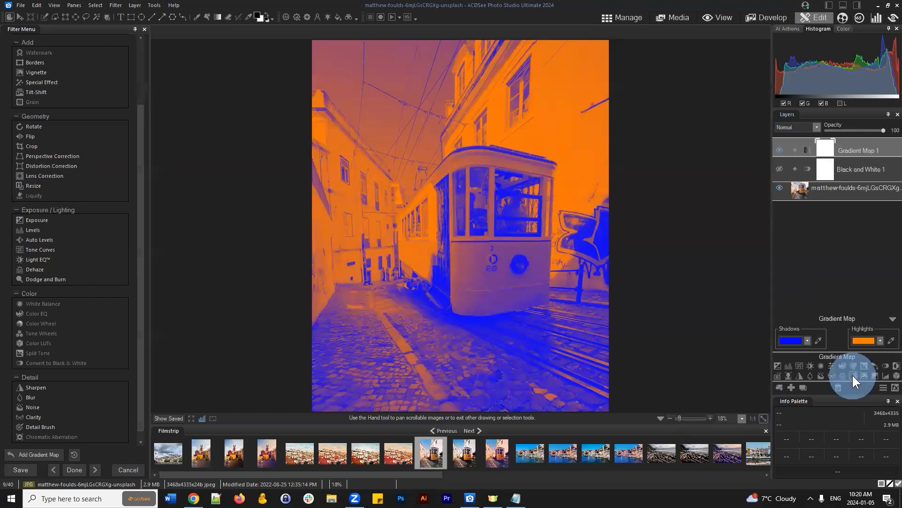
pyautogui.click(779, 151)
pyautogui.click(779, 151)
pyautogui.click(794, 339)
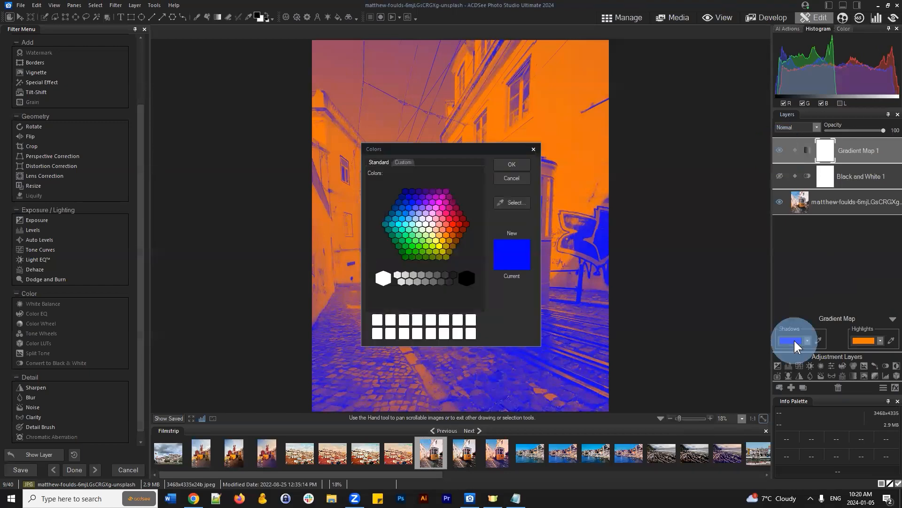
pyautogui.click(464, 279)
pyautogui.click(512, 164)
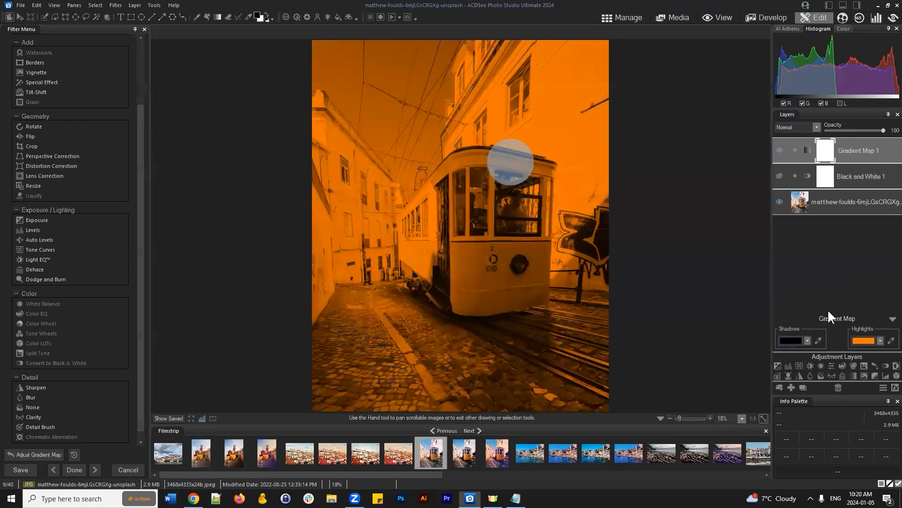
# Set the Gradient Map layer's highlights color to white
pyautogui.click(861, 341)
pyautogui.click(383, 277)
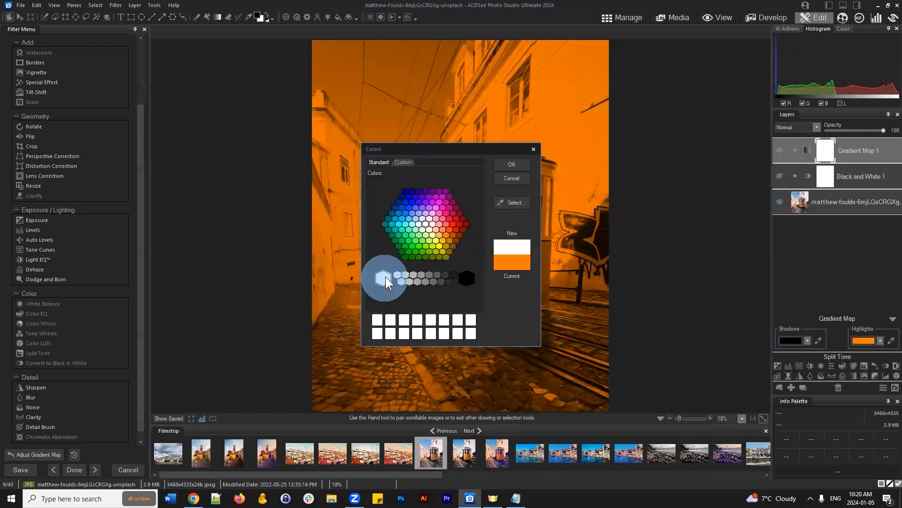
pyautogui.click(512, 164)
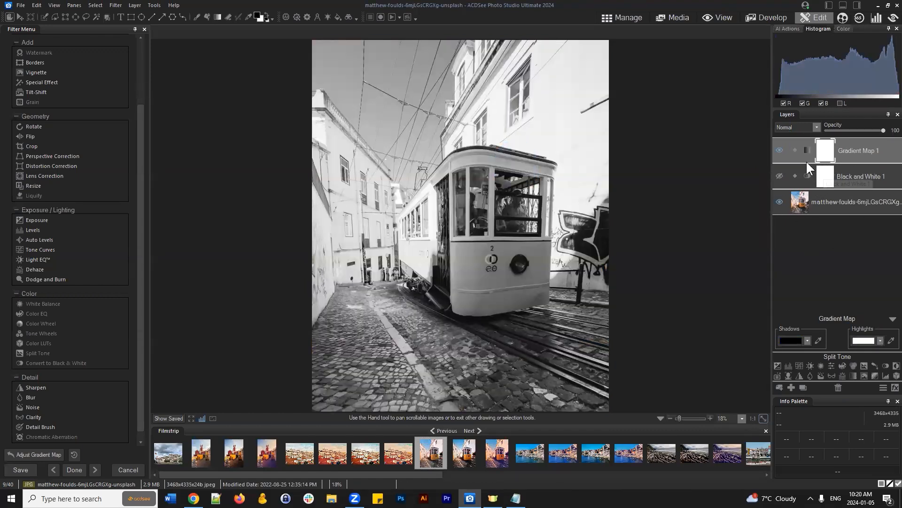
# Compare the two conversions by switching visibility from the Gradient Map layer to the Black and White layer and back
pyautogui.click(780, 150)
pyautogui.click(779, 176)
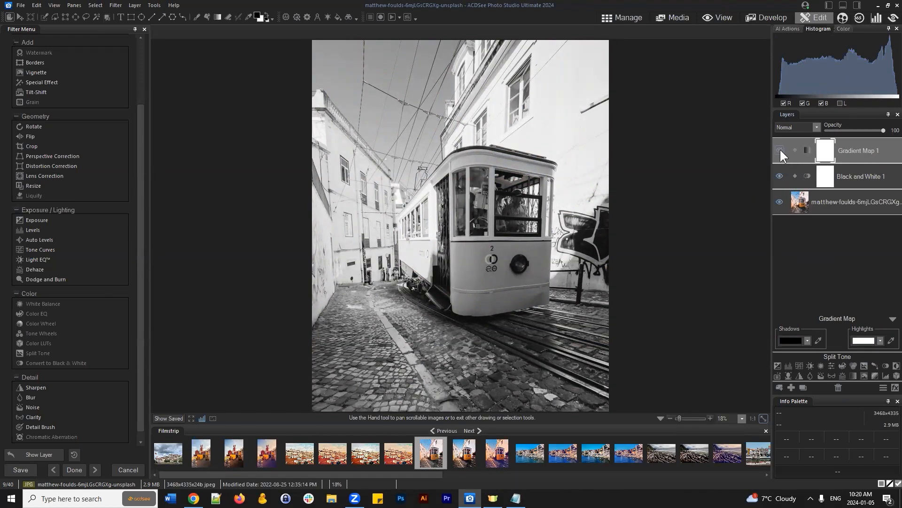
pyautogui.click(780, 150)
pyautogui.click(779, 175)
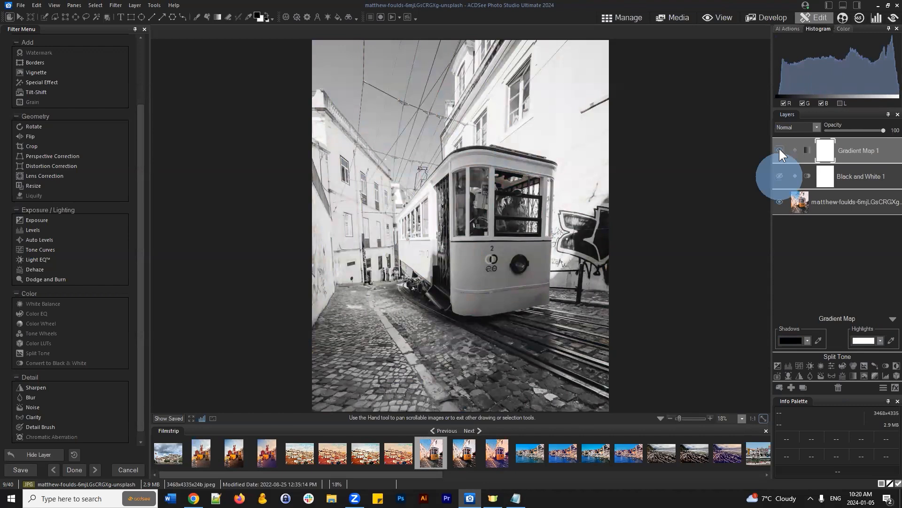
# Move the Gradient Map layer below the Black and White layer and compare both conversions by alternately showing and hiding them
pyautogui.moveTo(869, 149); pyautogui.dragTo(854, 182)
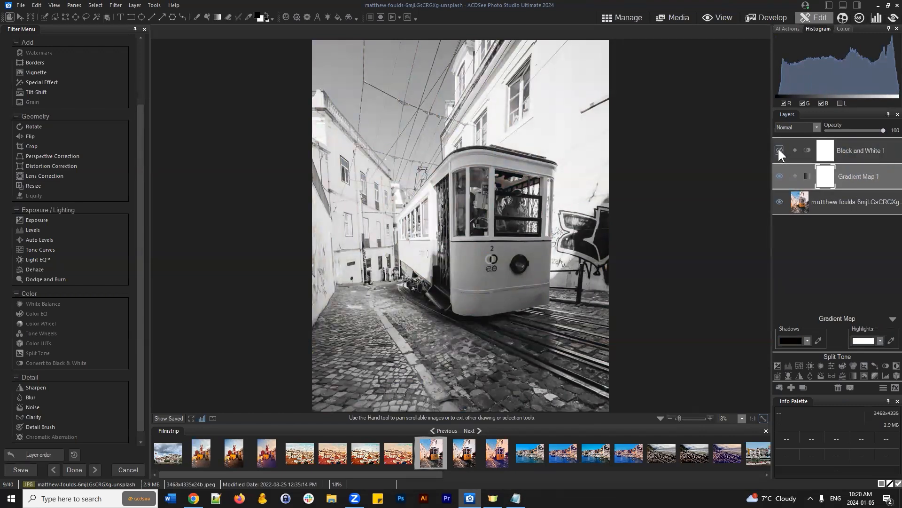
pyautogui.click(779, 150)
pyautogui.click(780, 149)
pyautogui.click(780, 176)
pyautogui.click(781, 172)
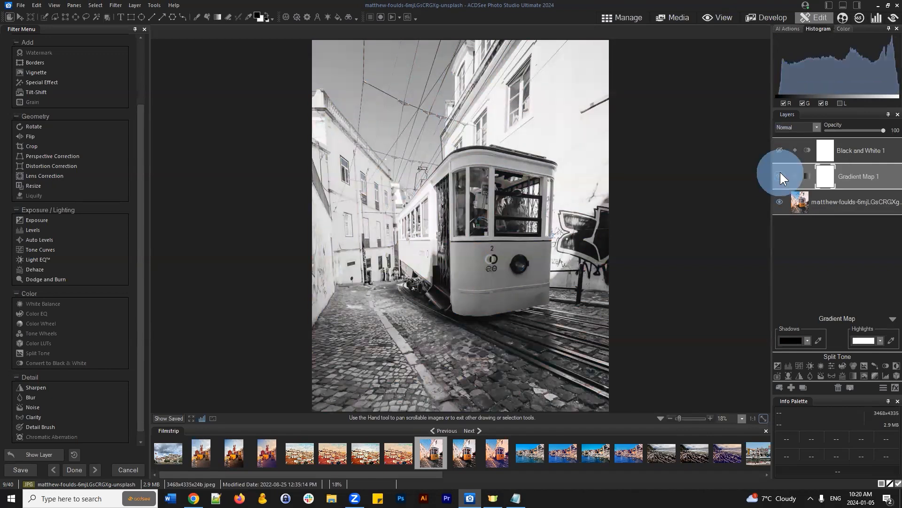
pyautogui.click(780, 173)
pyautogui.click(780, 149)
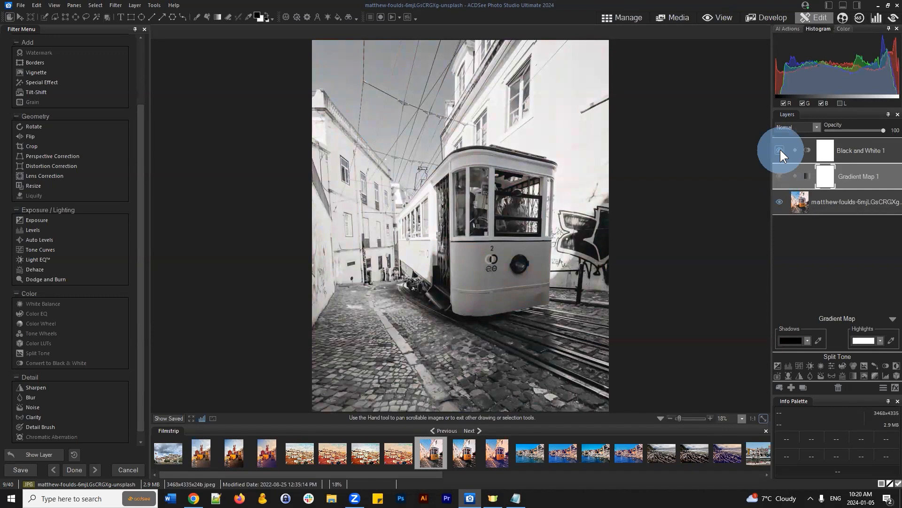
pyautogui.click(780, 149)
pyautogui.click(779, 171)
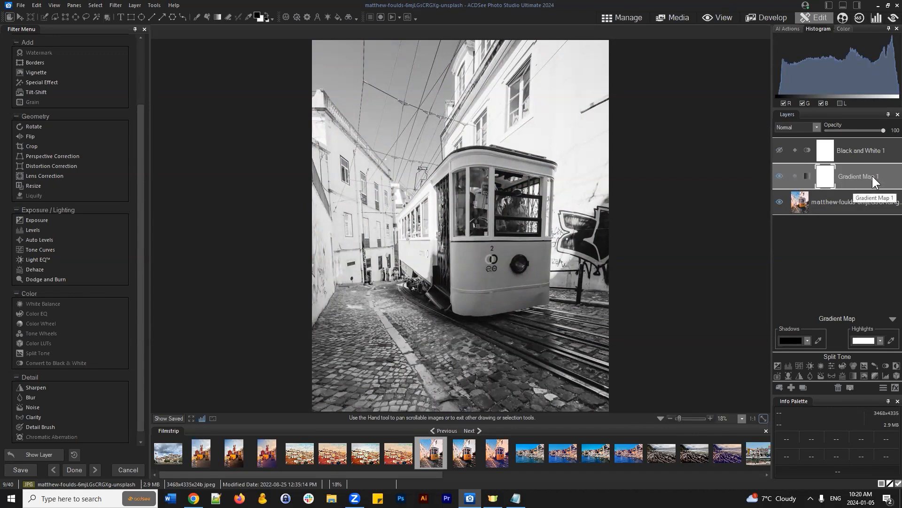
# Select the Black and White layer to examine its channel sliders, keeping the layer hidden at the end
pyautogui.moveTo(872, 178); pyautogui.dragTo(853, 178)
pyautogui.click(860, 150)
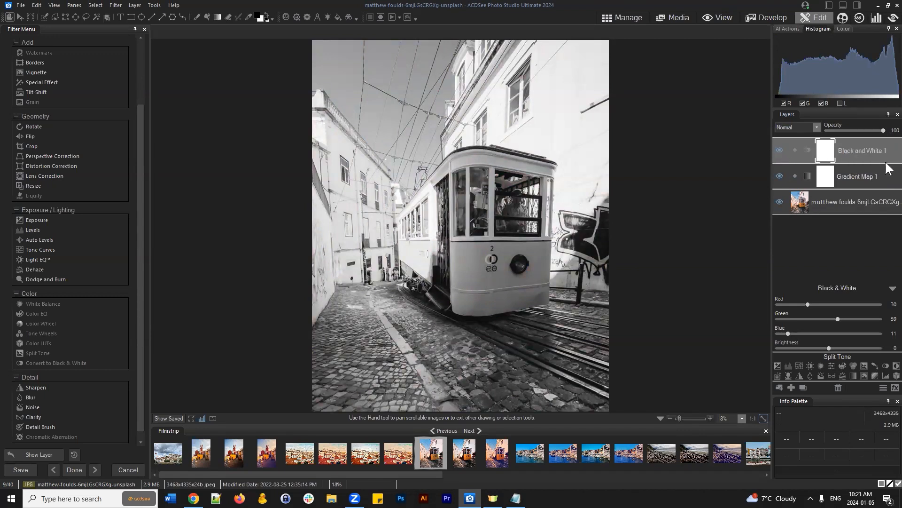
pyautogui.moveTo(856, 156)
pyautogui.mouseDown()
pyautogui.moveTo(865, 148)
pyautogui.moveTo(799, 168)
pyautogui.moveTo(840, 165)
pyautogui.moveTo(854, 144)
pyautogui.mouseUp()
pyautogui.click(780, 150)
# Change the Gradient Map layer's shadows color to the darkest gray next to black
pyautogui.click(888, 179)
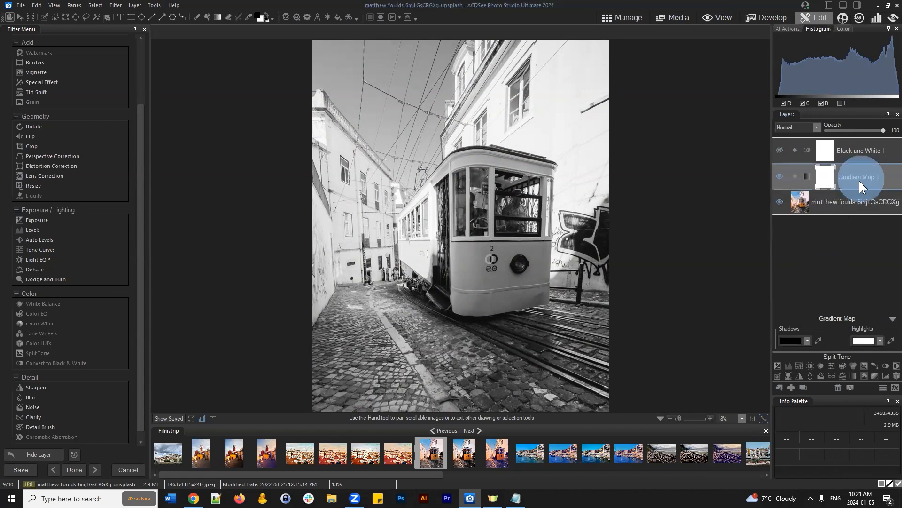
pyautogui.click(793, 339)
pyautogui.moveTo(475, 148); pyautogui.dragTo(696, 52)
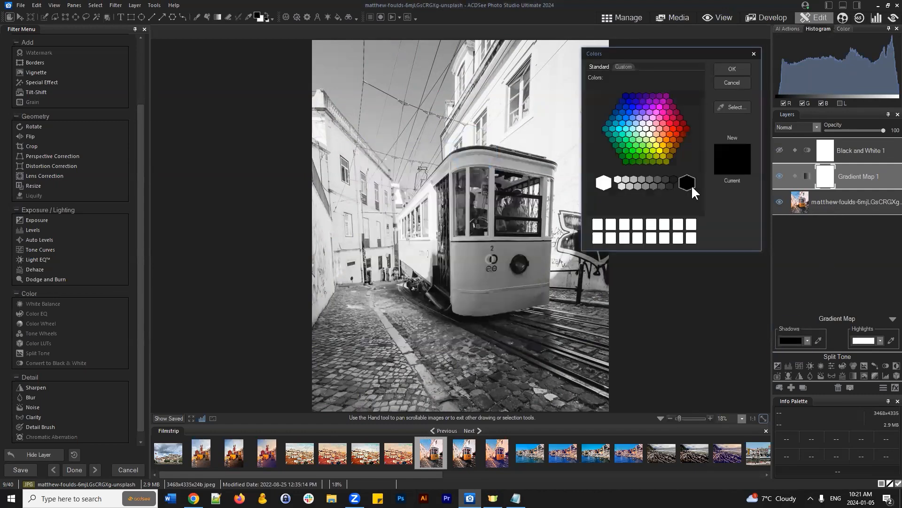
pyautogui.click(674, 180)
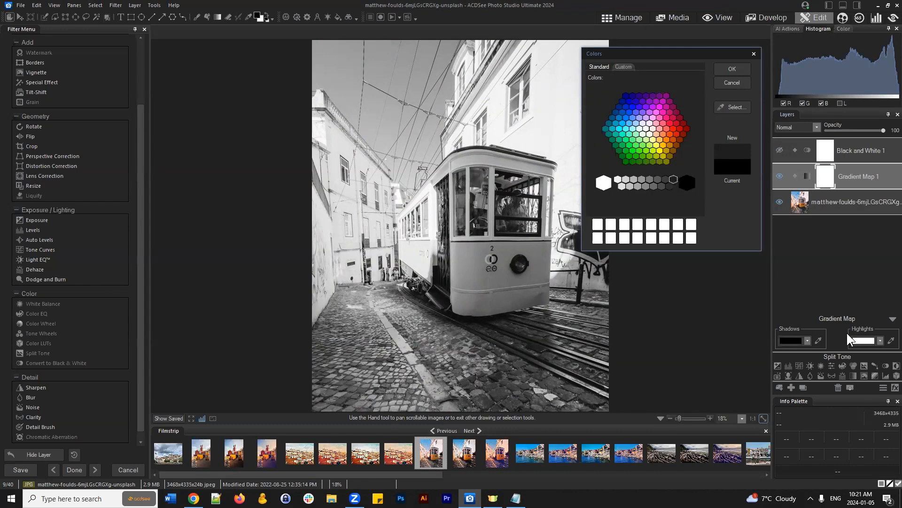
pyautogui.click(731, 70)
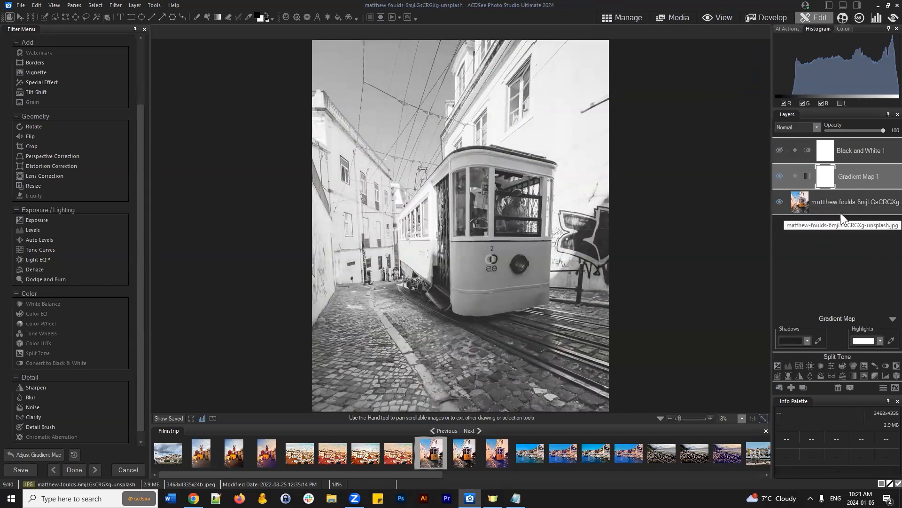
# Delete both the Gradient Map and the Black and White adjustment layers, leaving only the photo layer
pyautogui.click(839, 388)
pyautogui.click(856, 150)
pyautogui.click(838, 387)
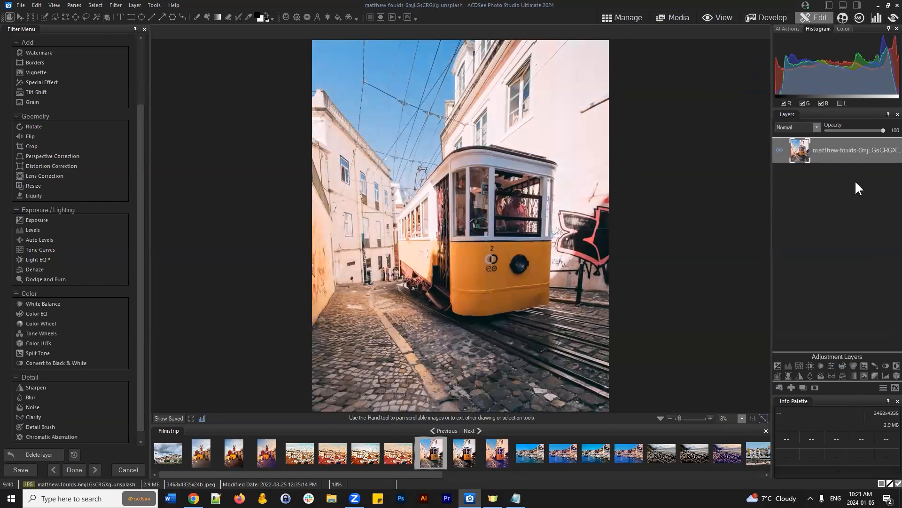
# Preview a new Black and White adjustment layer against the color photo and delete it
pyautogui.click(886, 368)
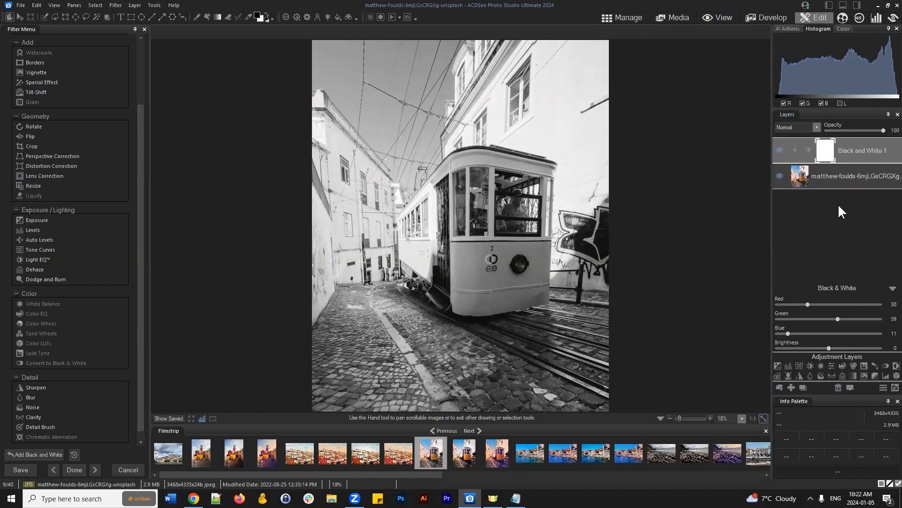
pyautogui.click(779, 150)
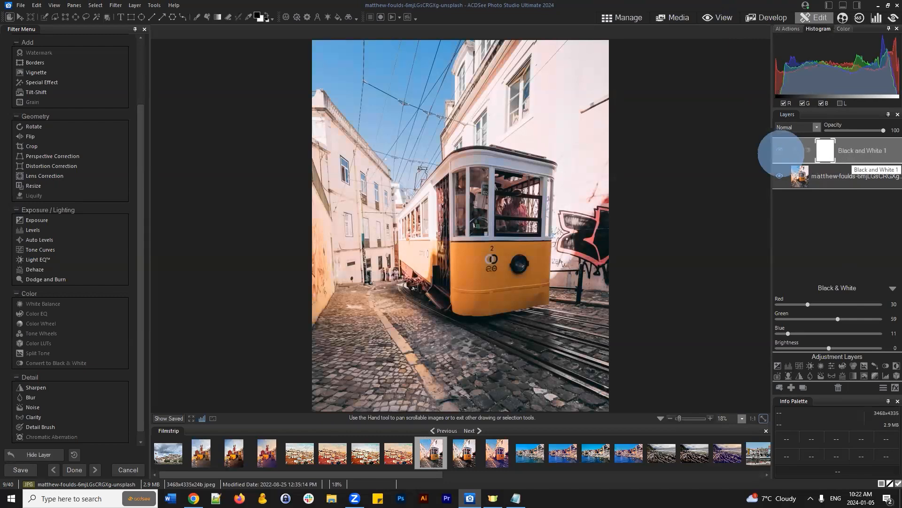
pyautogui.click(838, 388)
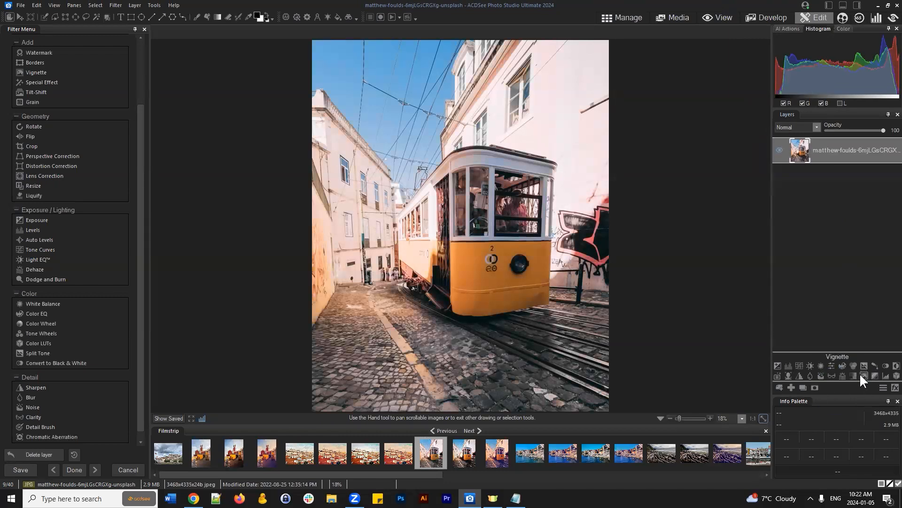
# Add a Gradient Map adjustment layer to the photo with black shadows and white highlights
pyautogui.click(854, 374)
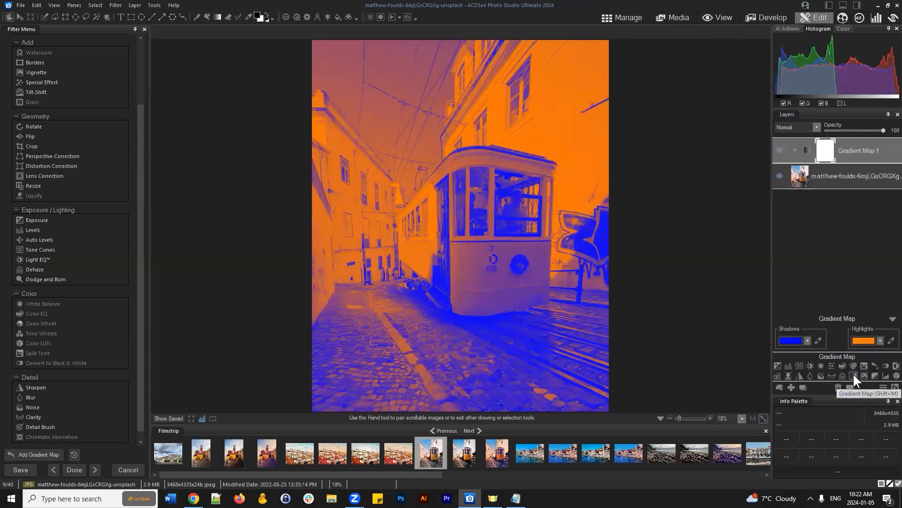
pyautogui.click(860, 148)
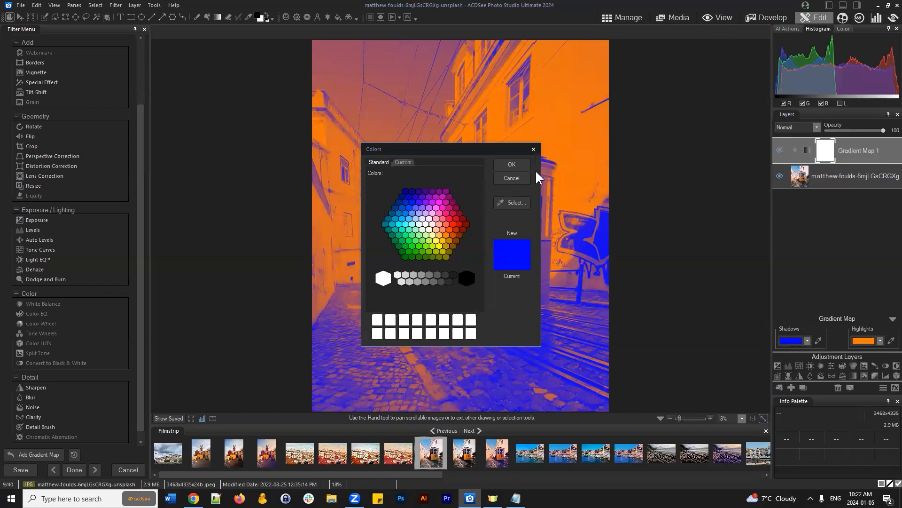
pyautogui.click(529, 178)
pyautogui.click(793, 339)
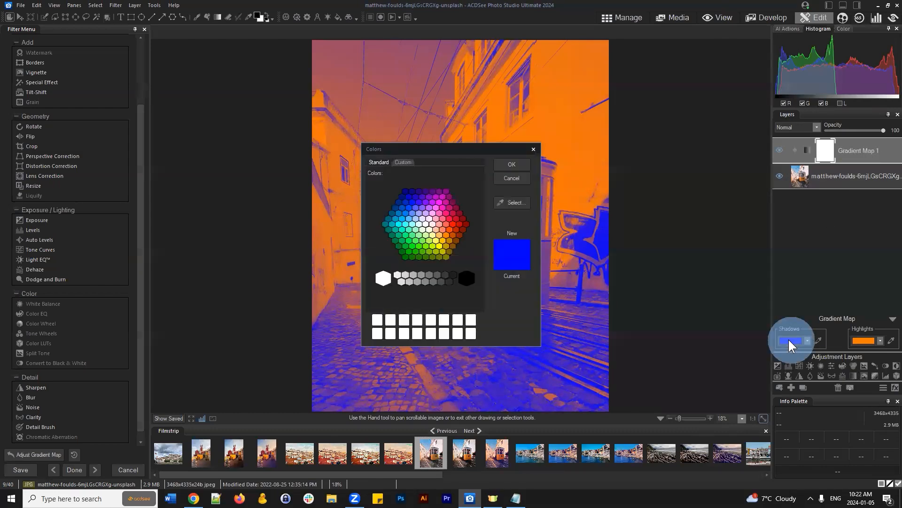
pyautogui.click(467, 278)
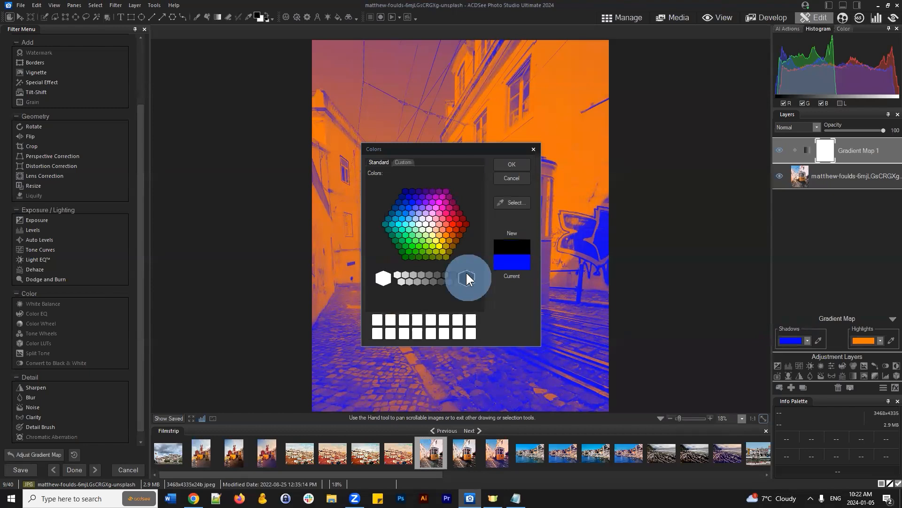
pyautogui.click(511, 165)
pyautogui.click(866, 341)
pyautogui.click(387, 278)
pyautogui.click(507, 162)
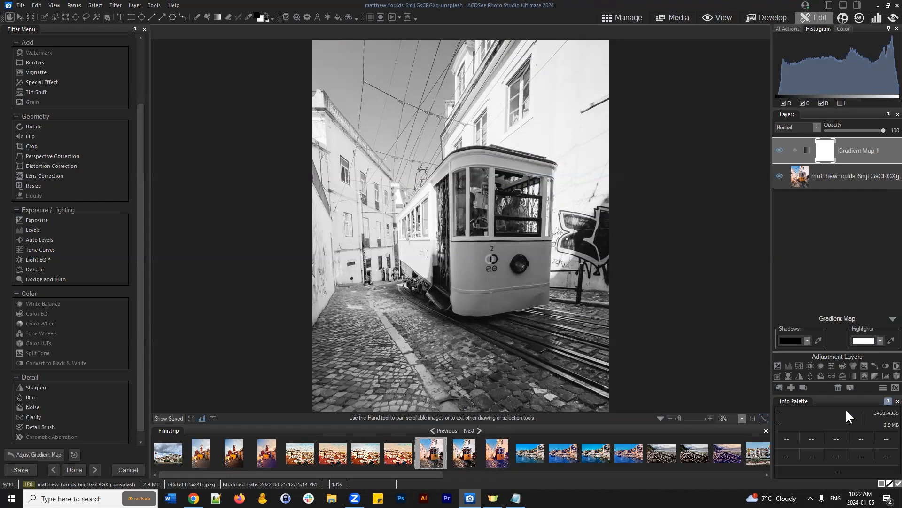
# Try a dark gray shadows color on the Gradient Map layer and delete the layer
pyautogui.click(794, 340)
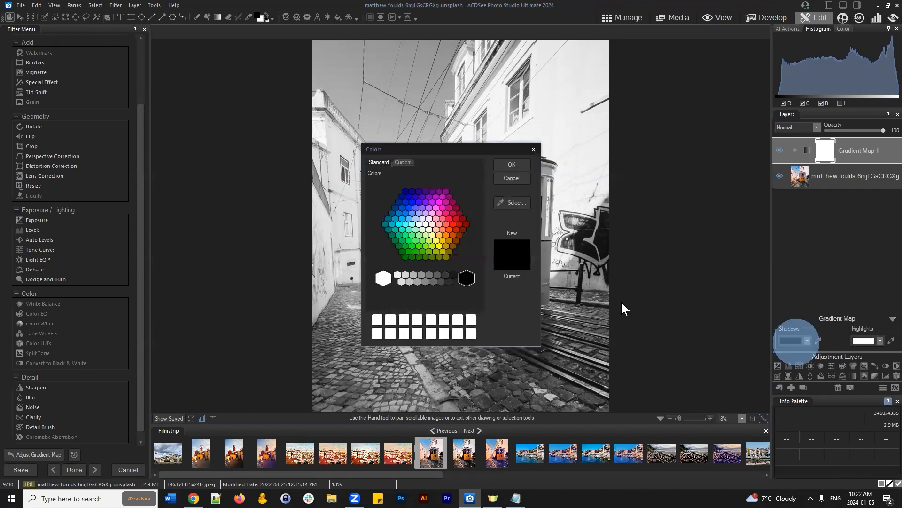
pyautogui.click(452, 275)
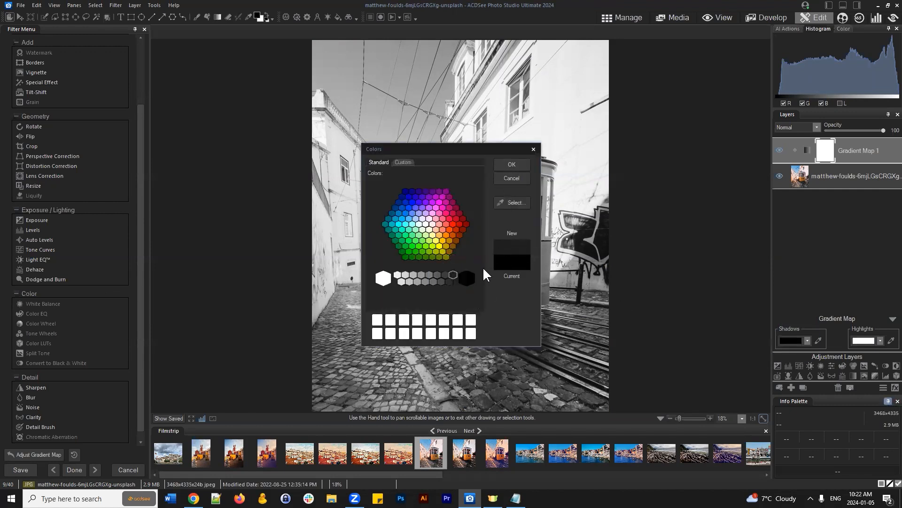
pyautogui.click(511, 164)
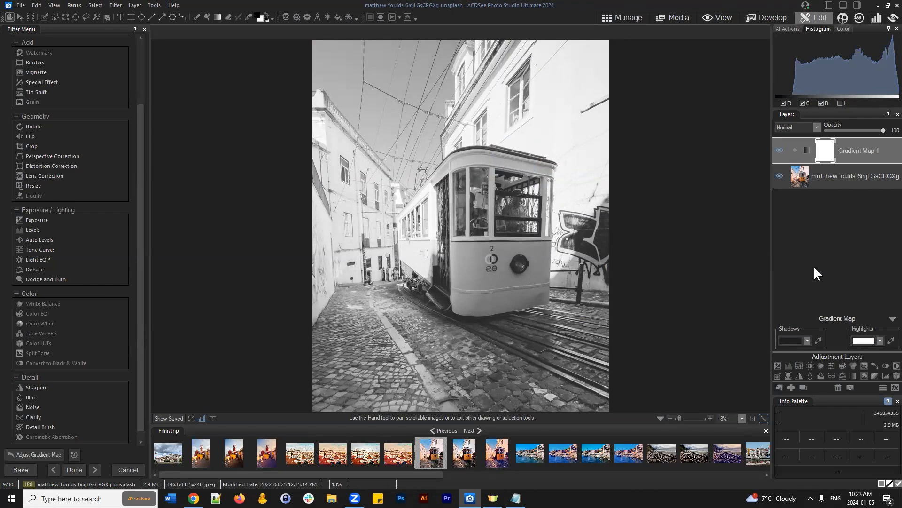
pyautogui.click(837, 387)
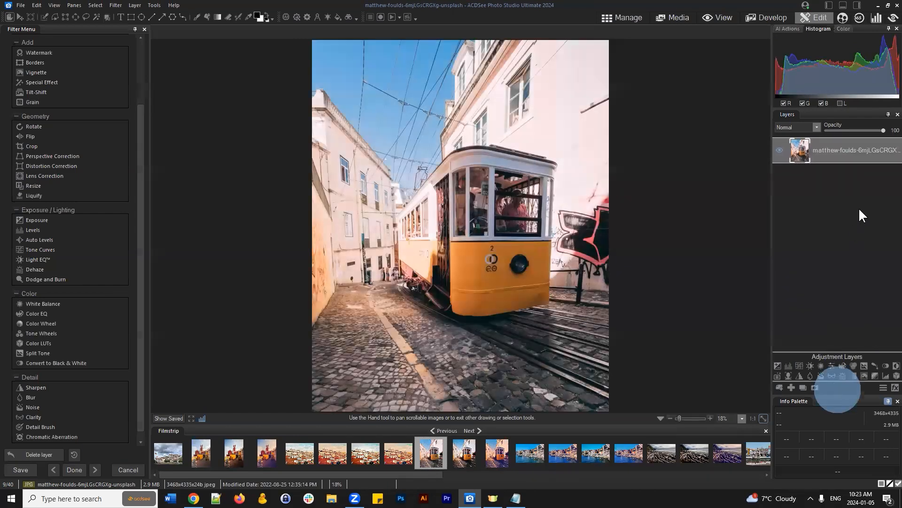
# Add a Black and White adjustment layer and hide and show it to compare with the color photo
pyautogui.click(886, 366)
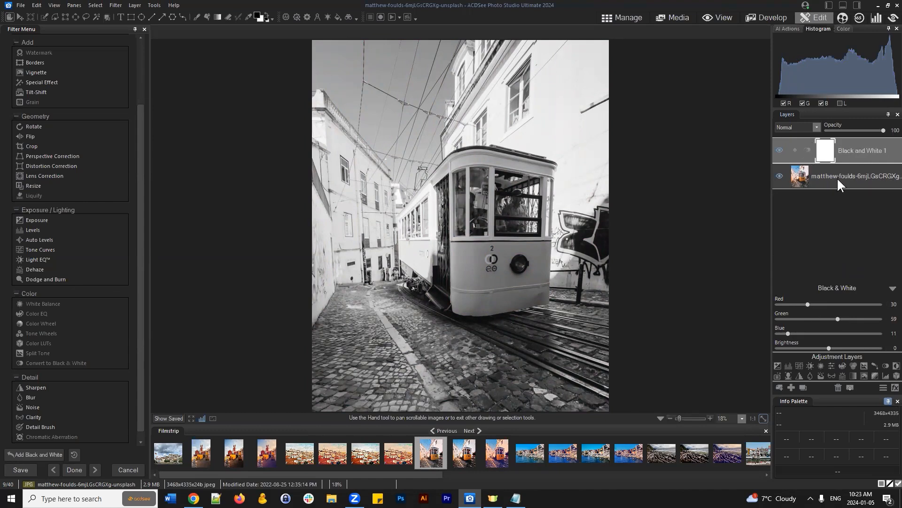
pyautogui.click(779, 151)
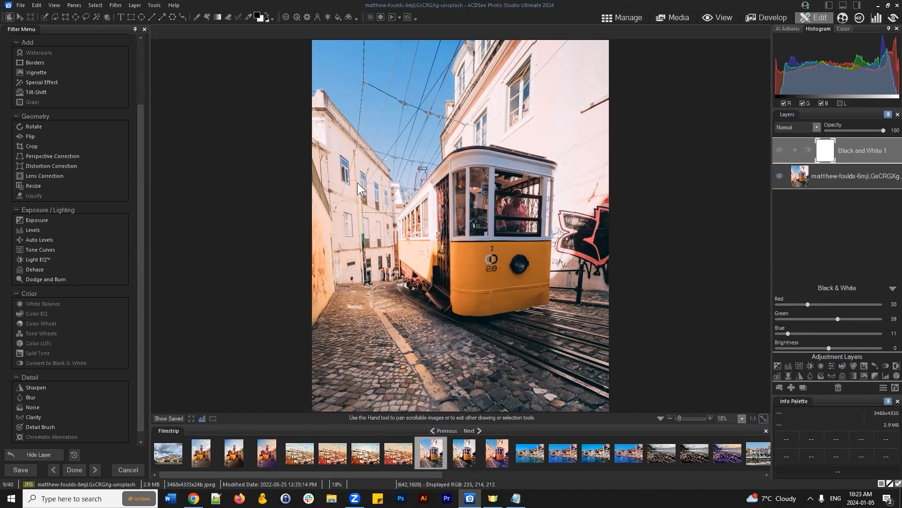
pyautogui.click(780, 150)
pyautogui.click(861, 149)
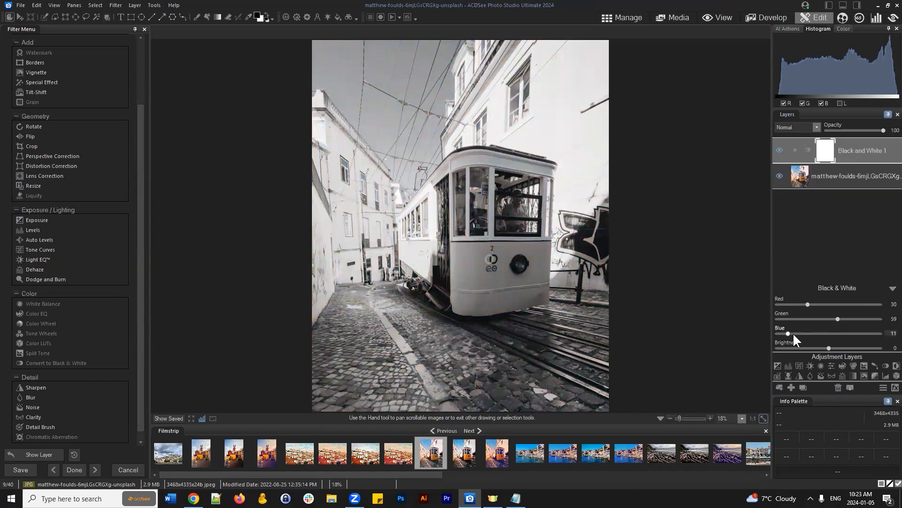
# Try raising the Black and White layer's Blue value and reset it to its default
pyautogui.moveTo(788, 332)
pyautogui.mouseDown()
pyautogui.moveTo(851, 331)
pyautogui.moveTo(788, 334)
pyautogui.mouseUp()
pyautogui.moveTo(790, 333); pyautogui.dragTo(853, 334)
pyautogui.rightClick(850, 335)
# Hide the Black and White layer and use the color picker on the photo layer to read the sky's RGB values
pyautogui.click(779, 149)
pyautogui.click(826, 176)
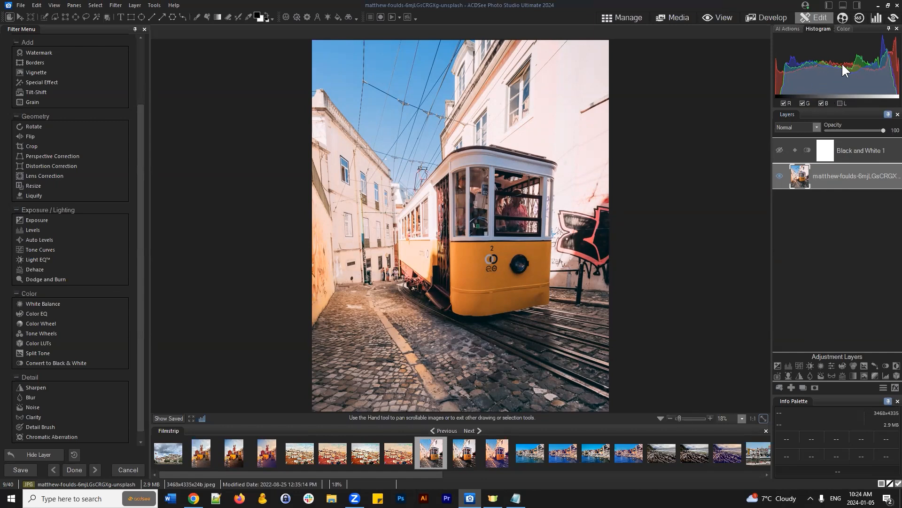
pyautogui.click(248, 15)
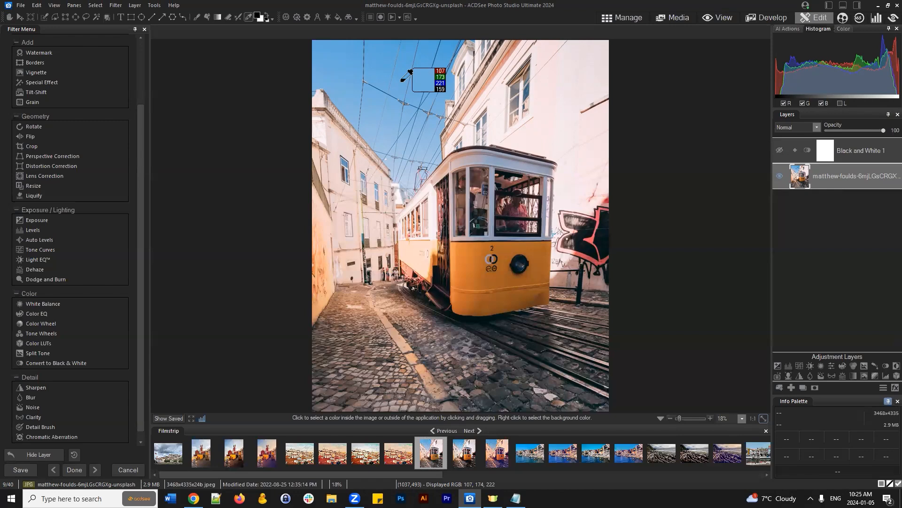
# Show the Black and White layer and adjust its Blue value, first to 41 and finally to 1
pyautogui.click(861, 151)
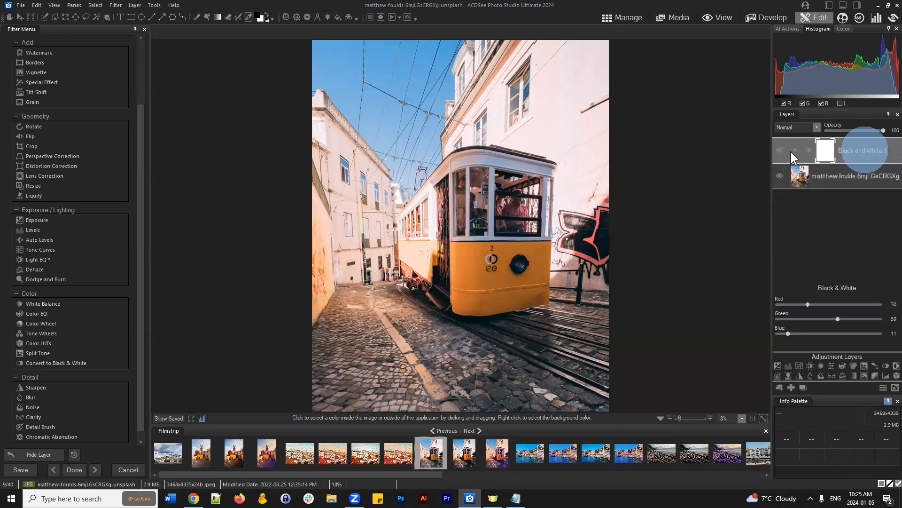
pyautogui.click(779, 150)
pyautogui.click(863, 238)
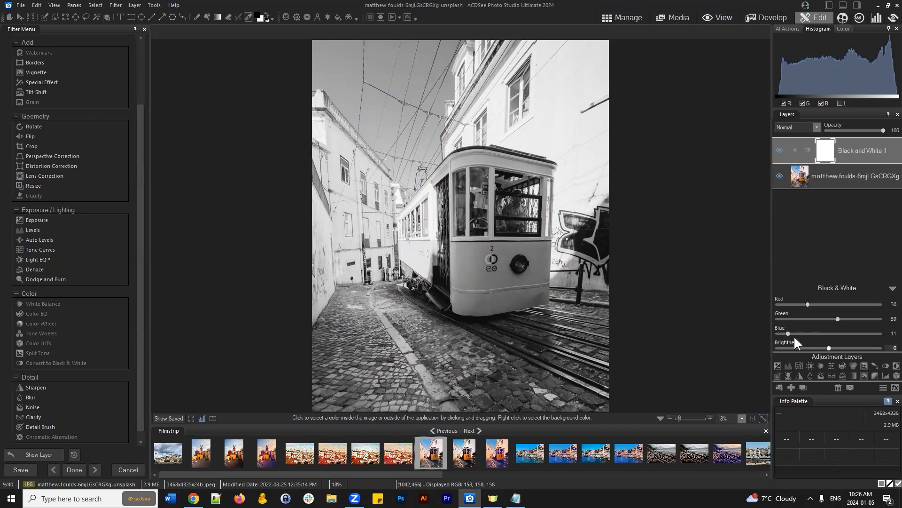
pyautogui.moveTo(789, 334); pyautogui.dragTo(819, 333)
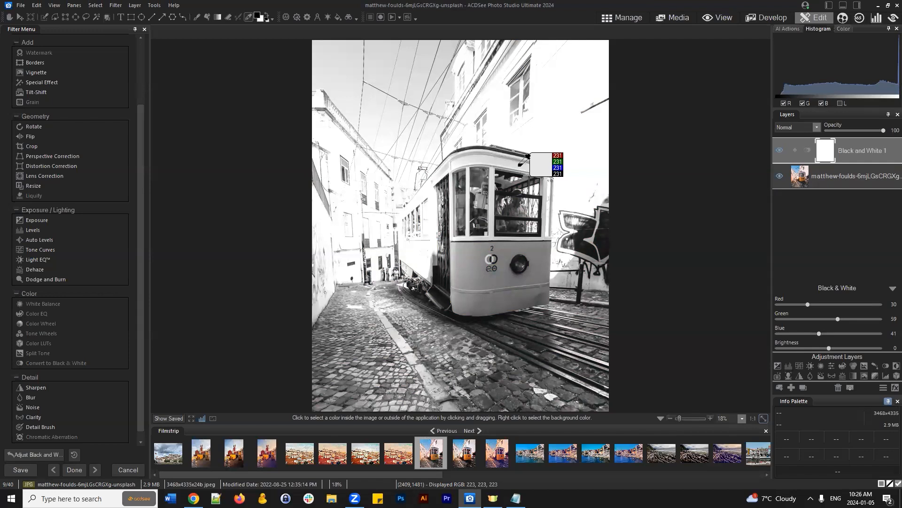
pyautogui.moveTo(819, 333); pyautogui.dragTo(741, 336)
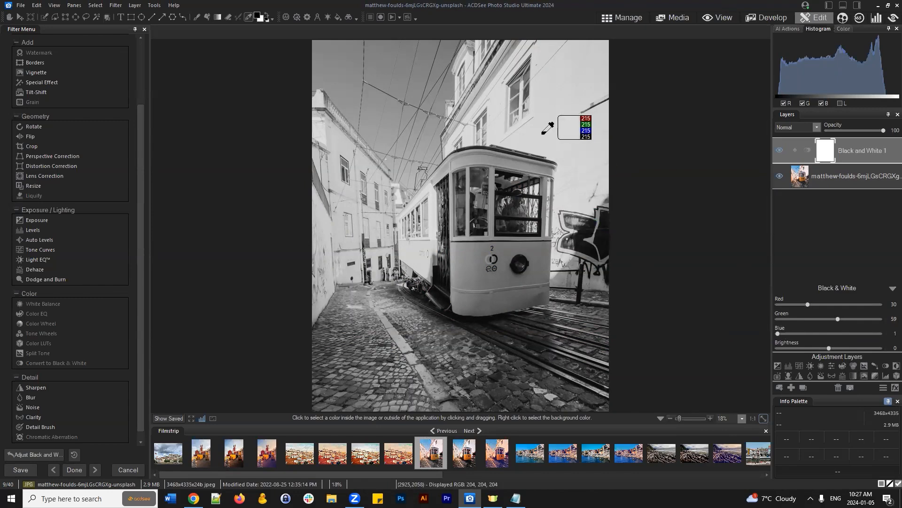
# Reset the Black and White layer's Blue value to 11, then temporarily hide the layer to read the building wall's RGB values on the photo layer
pyautogui.click(794, 333)
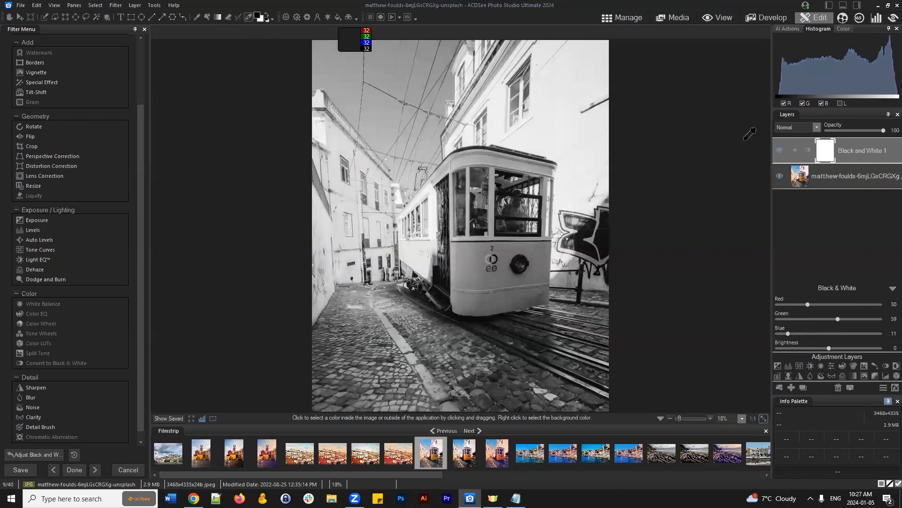
pyautogui.click(781, 149)
pyautogui.click(826, 177)
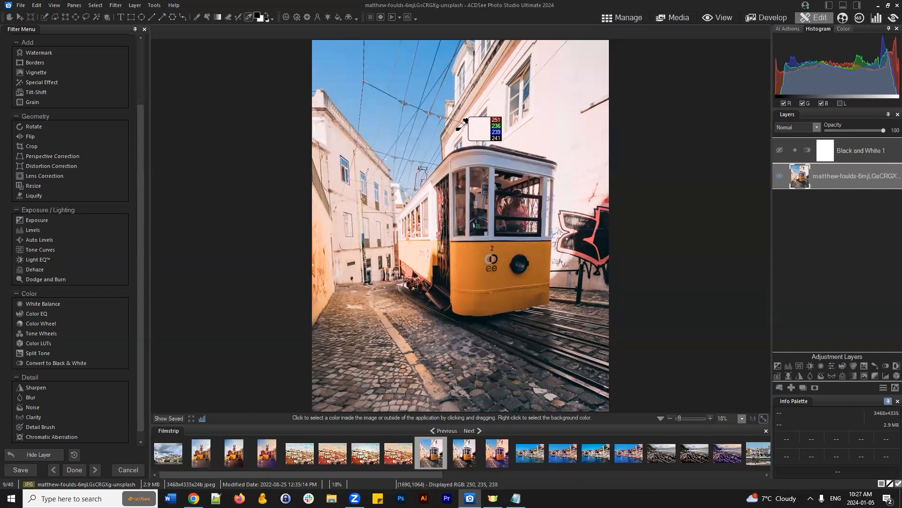
pyautogui.click(858, 152)
pyautogui.click(779, 148)
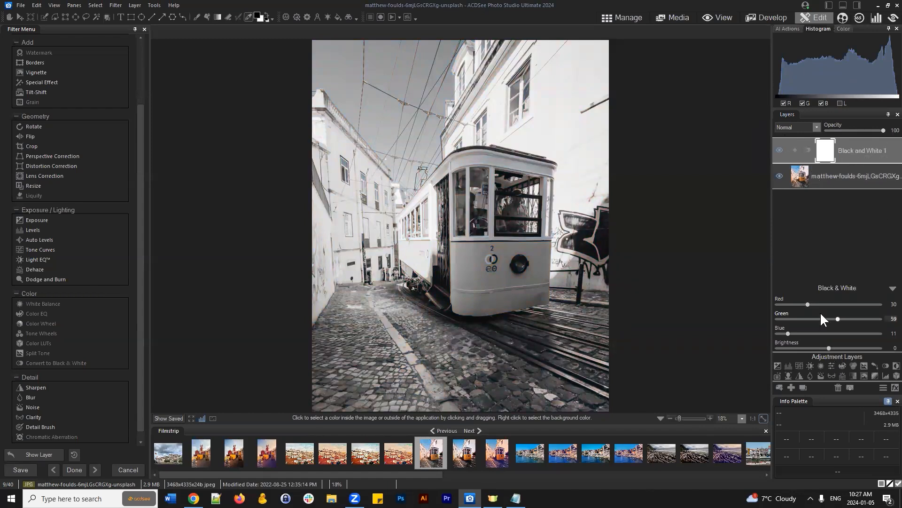
# Try the Black and White layer's Blue value at 1, 3 and 51, lower Red to 26, and reset Blue to 11
pyautogui.moveTo(787, 333); pyautogui.dragTo(772, 331)
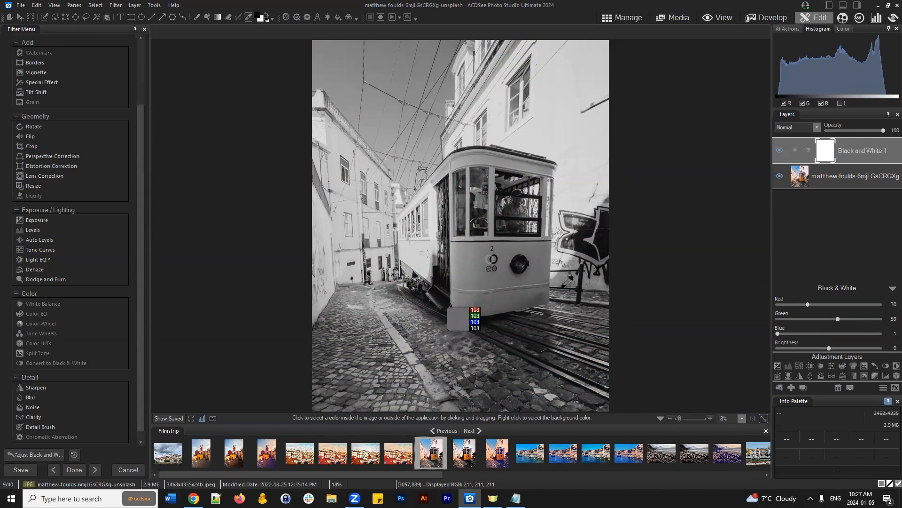
pyautogui.click(794, 333)
pyautogui.moveTo(797, 331); pyautogui.dragTo(780, 331)
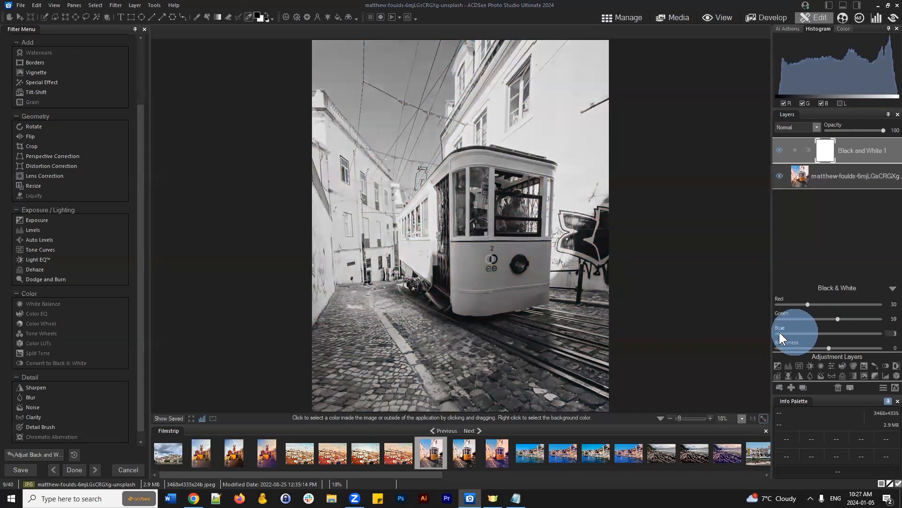
pyautogui.moveTo(808, 304); pyautogui.dragTo(828, 333)
pyautogui.click(793, 333)
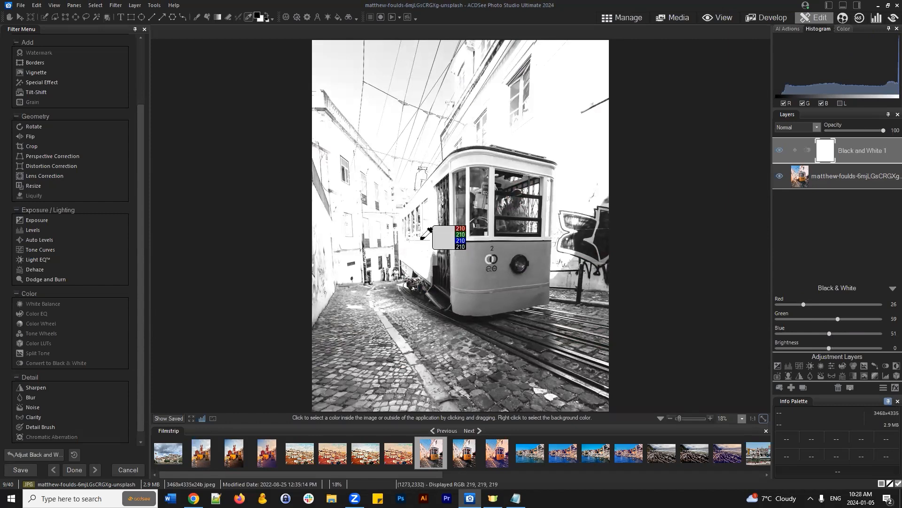
pyautogui.click(808, 333)
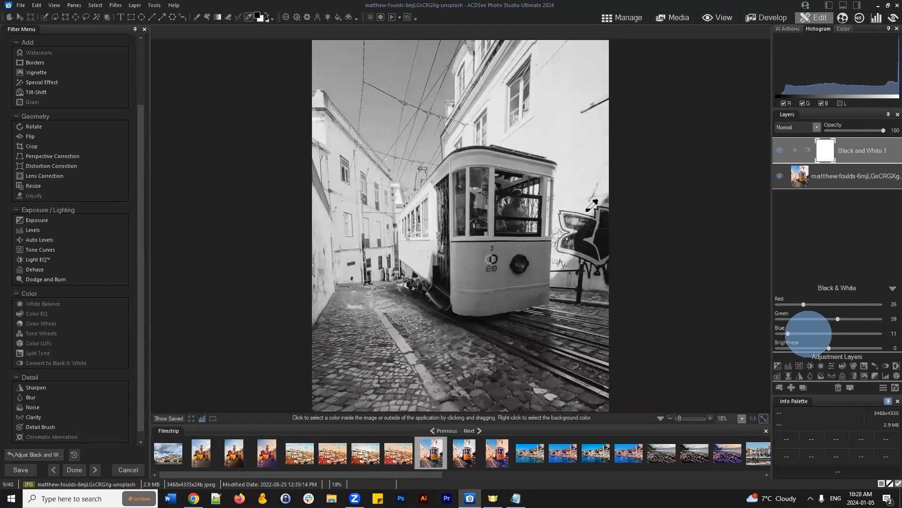
# Try the Black and White layer's Blue value at 1, reset it to 11, and lower Red to 25
pyautogui.click(784, 332)
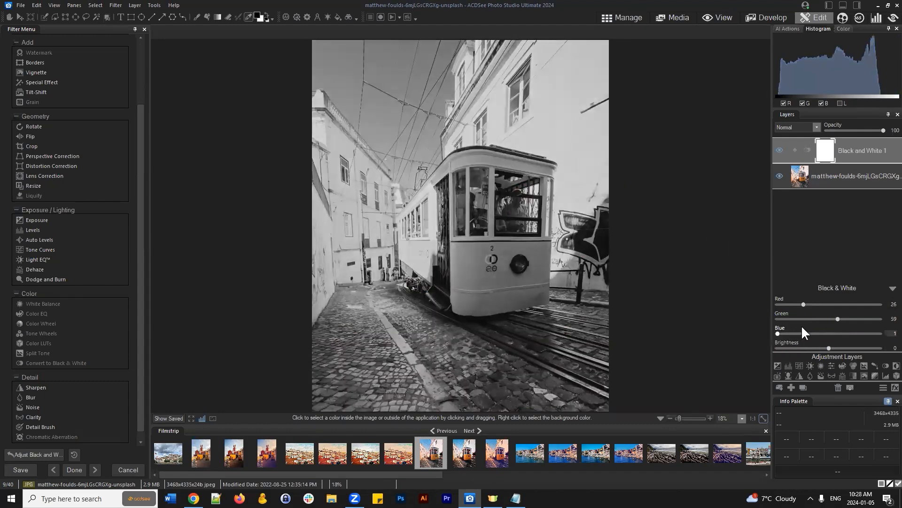
pyautogui.moveTo(838, 319)
pyautogui.mouseDown()
pyautogui.moveTo(867, 318)
pyautogui.moveTo(838, 319)
pyautogui.mouseUp()
pyautogui.click(795, 332)
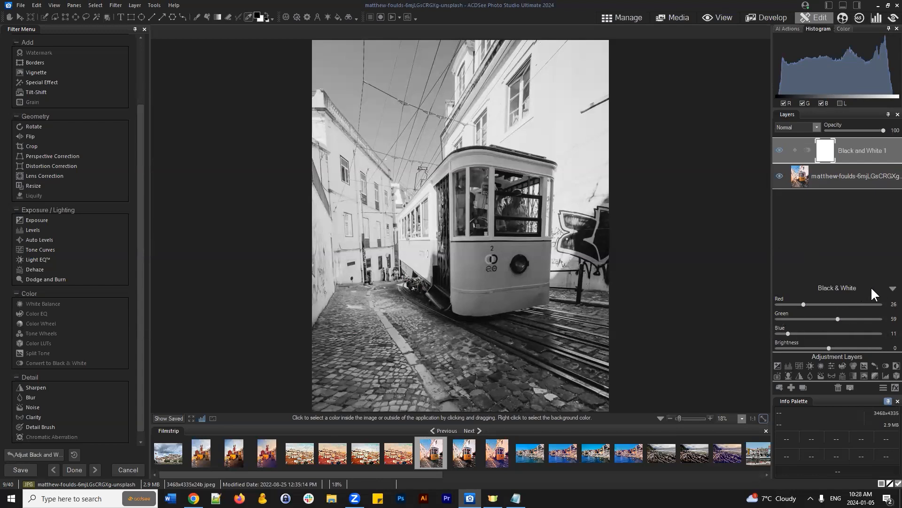
pyautogui.moveTo(802, 302)
pyautogui.mouseDown()
pyautogui.moveTo(791, 300)
pyautogui.moveTo(841, 309)
pyautogui.moveTo(795, 301)
pyautogui.moveTo(802, 303)
pyautogui.mouseUp()
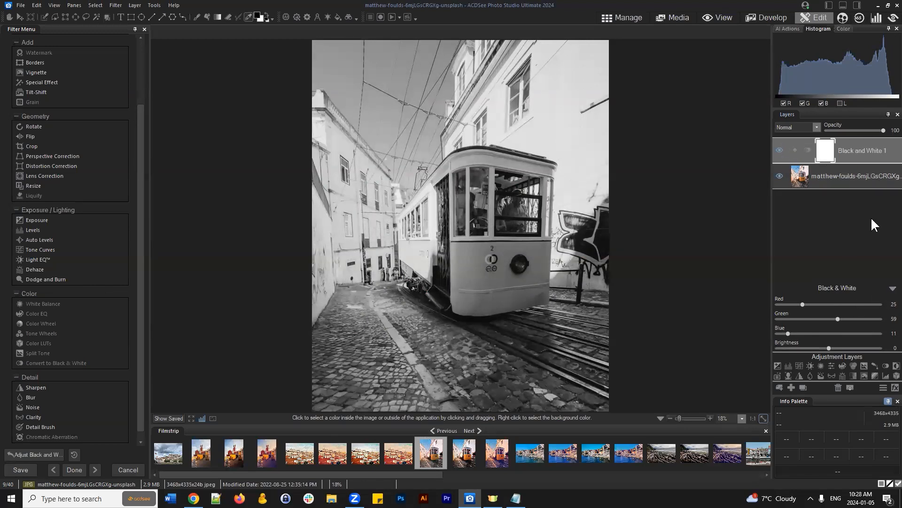
# Hide the Black and White layer to compare with the color photo, then delete it
pyautogui.click(891, 288)
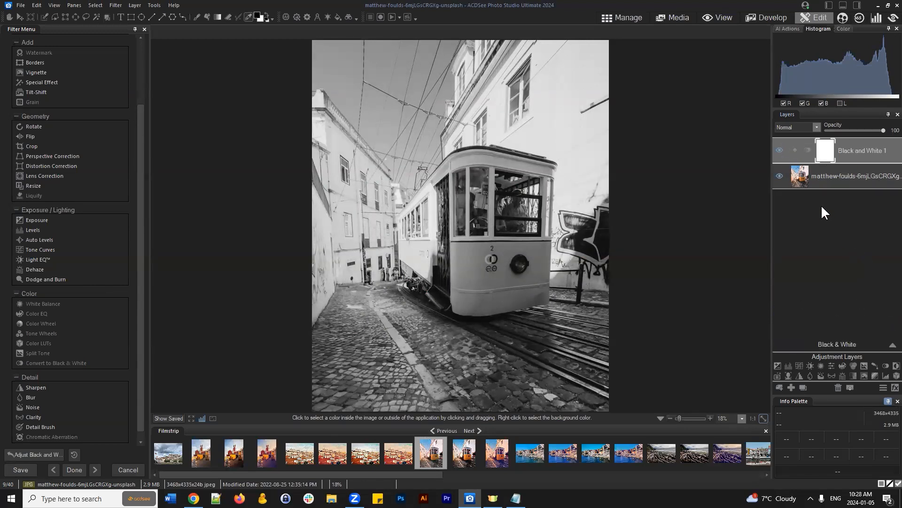
pyautogui.click(780, 150)
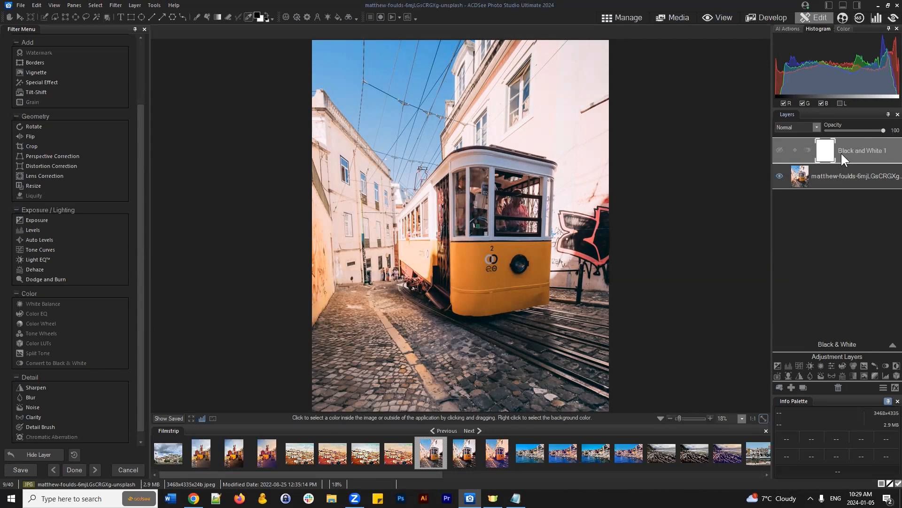
pyautogui.click(838, 388)
# Try a Vibrance adjustment layer with Saturation at -100 and a fresh Black and White layer in turn, deleting each one
pyautogui.click(830, 365)
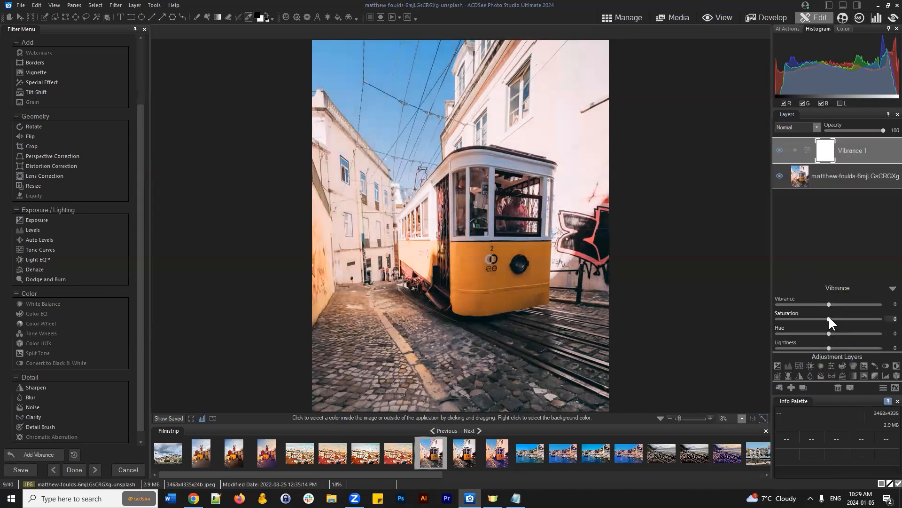
pyautogui.moveTo(828, 315); pyautogui.dragTo(748, 314)
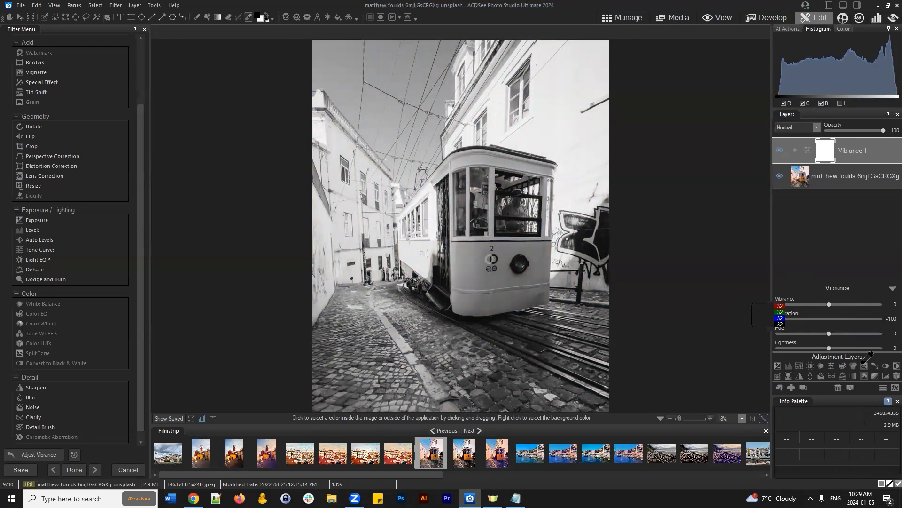
pyautogui.click(838, 388)
pyautogui.click(887, 367)
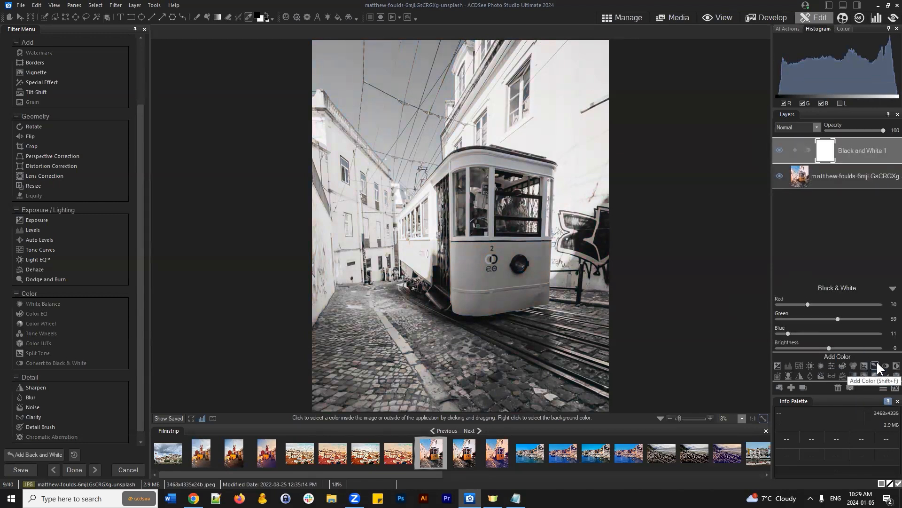
pyautogui.click(837, 387)
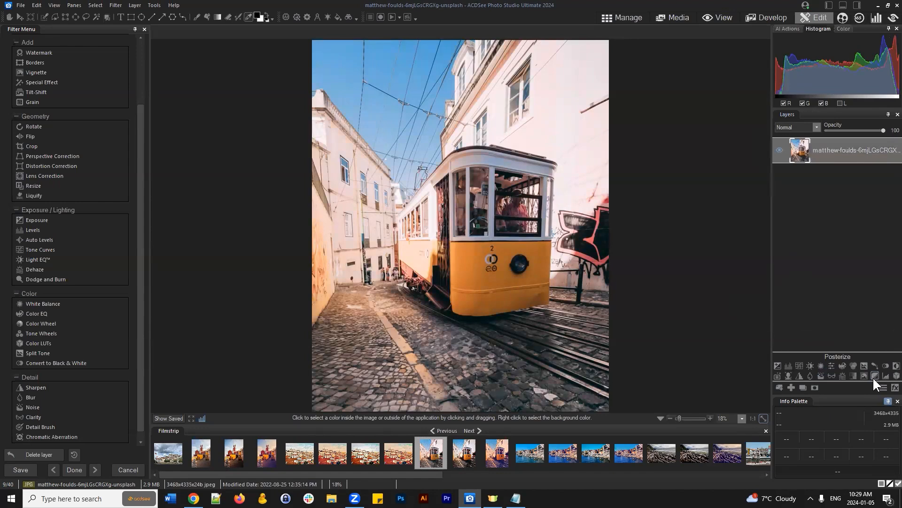
# Add a Gradient Map adjustment layer with black as the Shadows color and white as the Highlights color
pyautogui.click(853, 374)
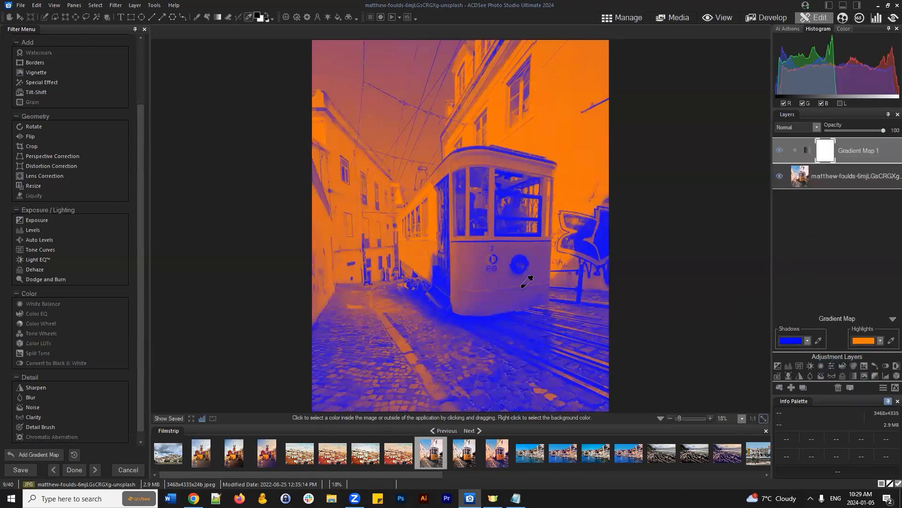
pyautogui.click(793, 340)
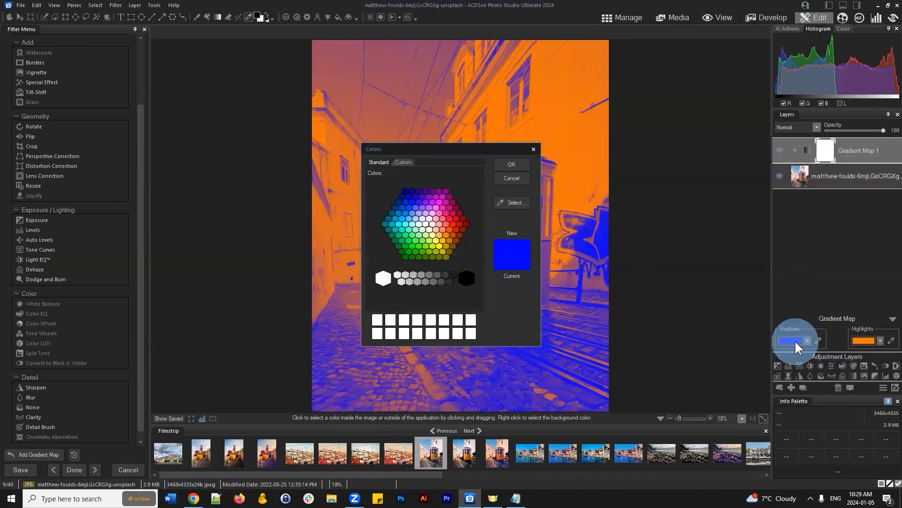
pyautogui.click(466, 278)
pyautogui.click(512, 164)
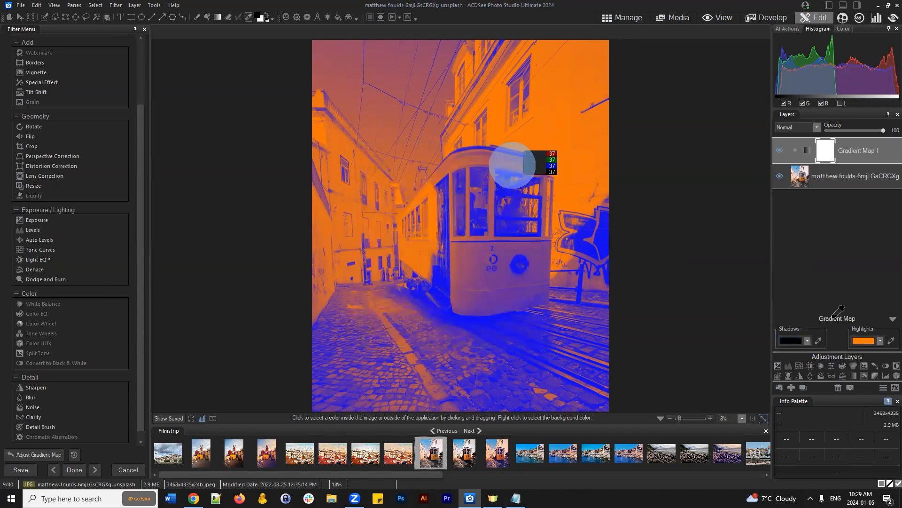
pyautogui.click(864, 341)
pyautogui.click(382, 277)
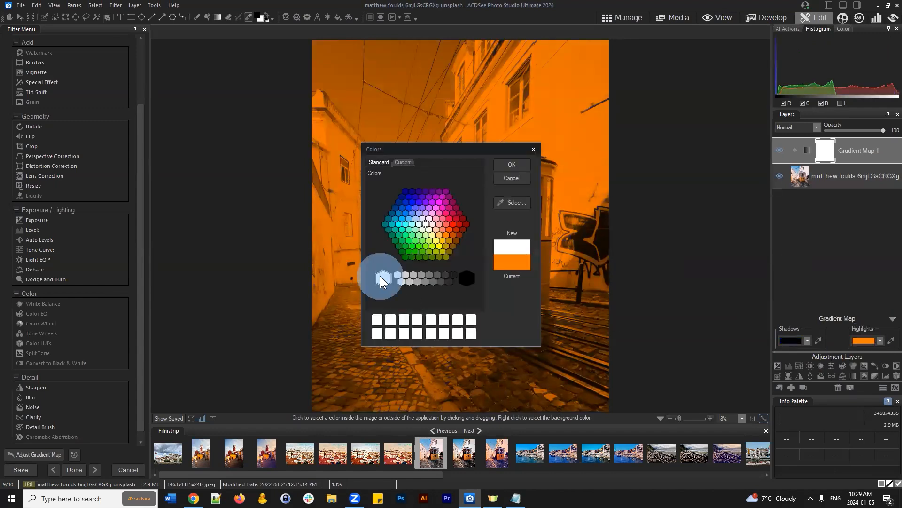
pyautogui.click(520, 161)
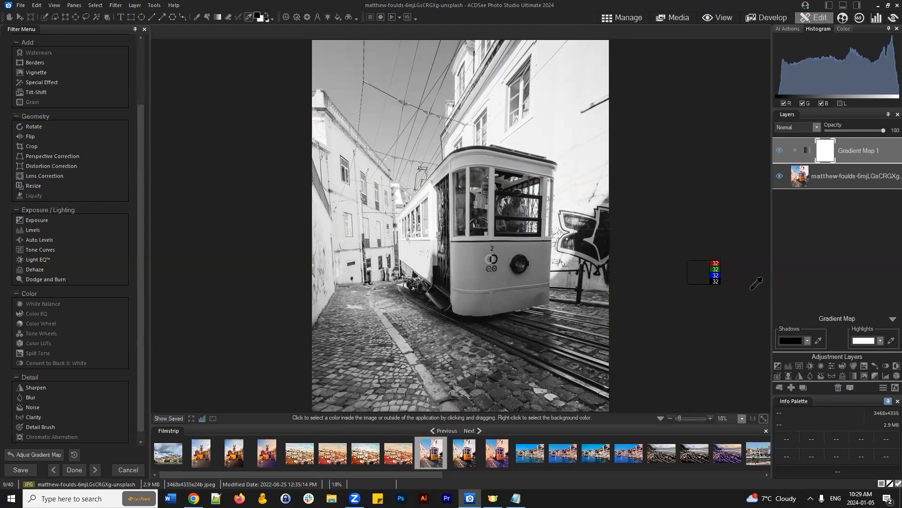
# Set the Gradient Map layer's Shadows color to the darkest gray swatch
pyautogui.click(791, 340)
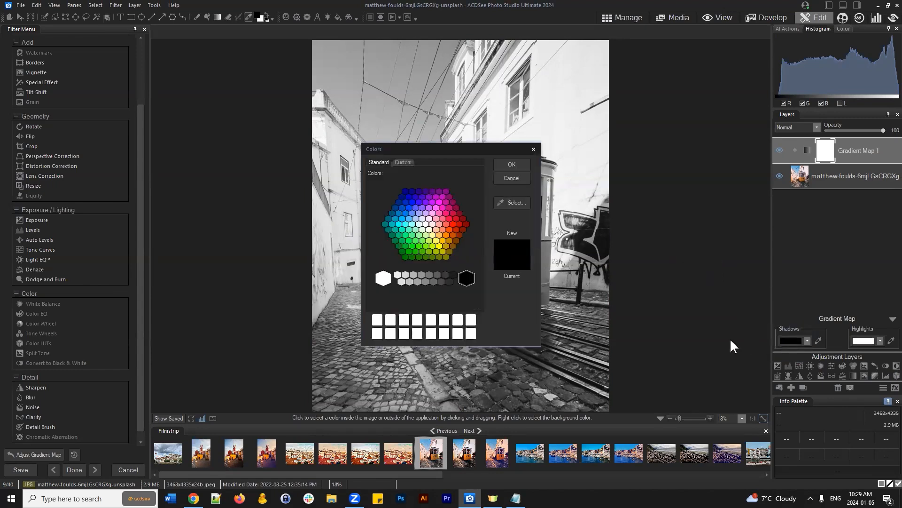
pyautogui.click(453, 275)
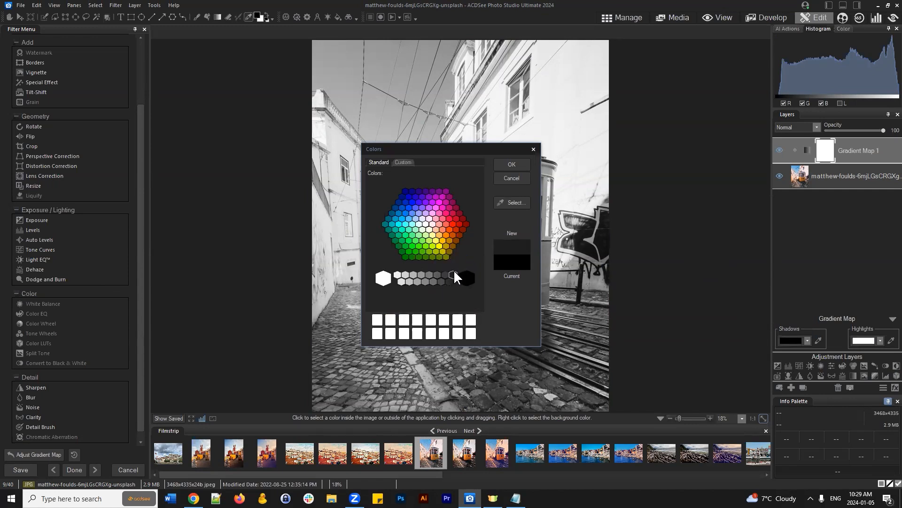
pyautogui.click(513, 167)
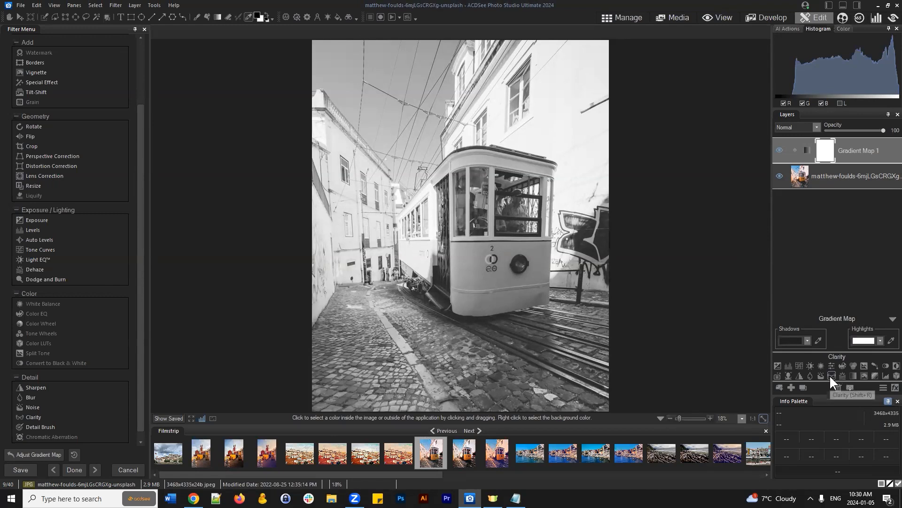
# Add an Exposure adjustment layer above the Gradient Map, with Exposure at -26 (-0.52 eV) and Contrast at 31
pyautogui.click(777, 365)
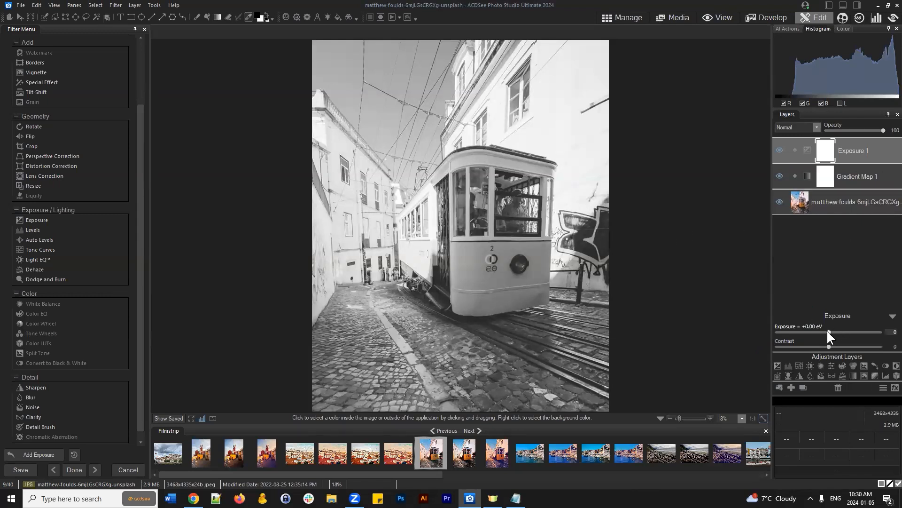
pyautogui.moveTo(828, 332)
pyautogui.mouseDown()
pyautogui.moveTo(769, 332)
pyautogui.moveTo(816, 331)
pyautogui.mouseUp()
pyautogui.click(891, 332)
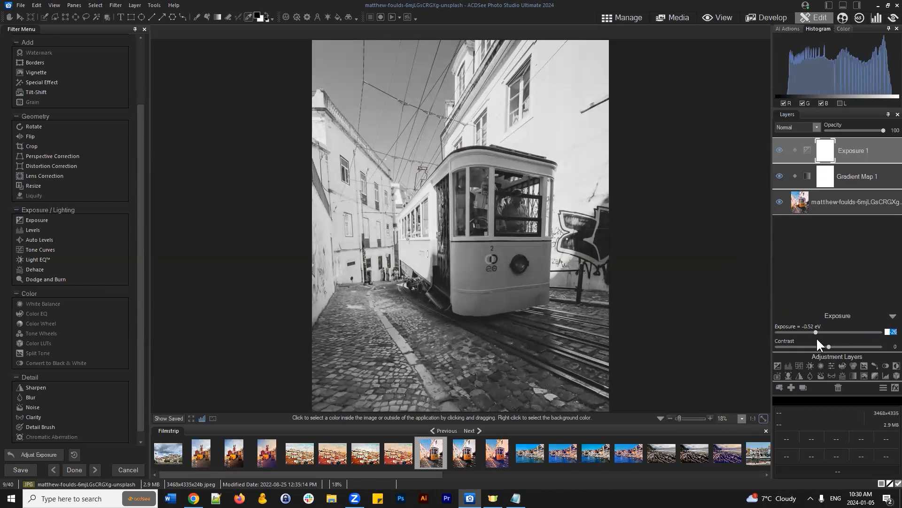
pyautogui.click(886, 306)
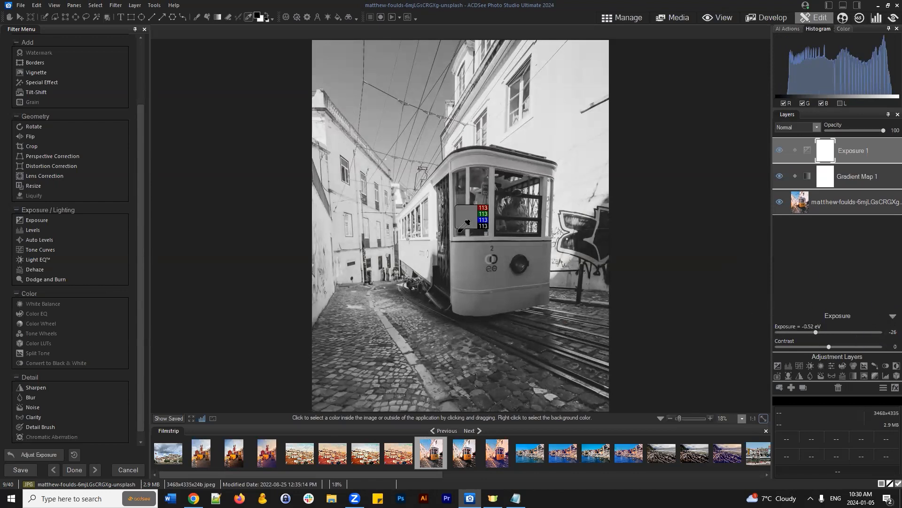
pyautogui.moveTo(829, 346); pyautogui.dragTo(844, 346)
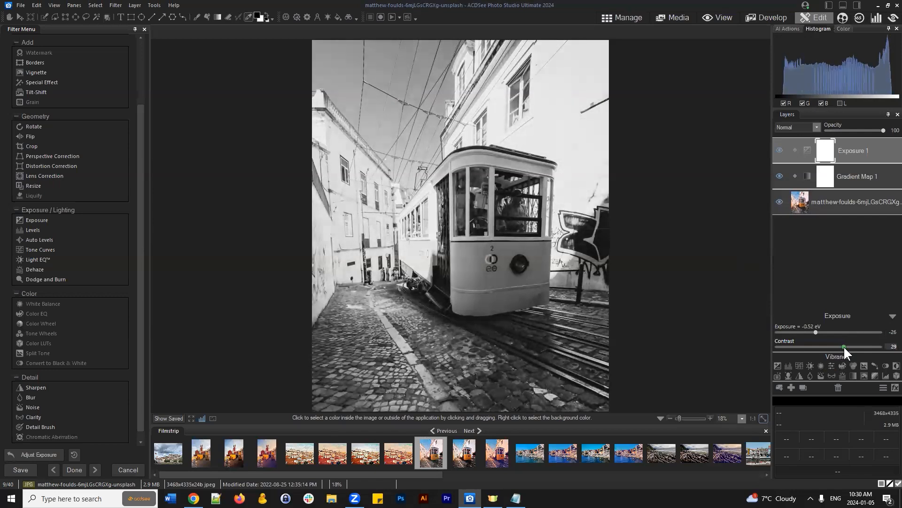
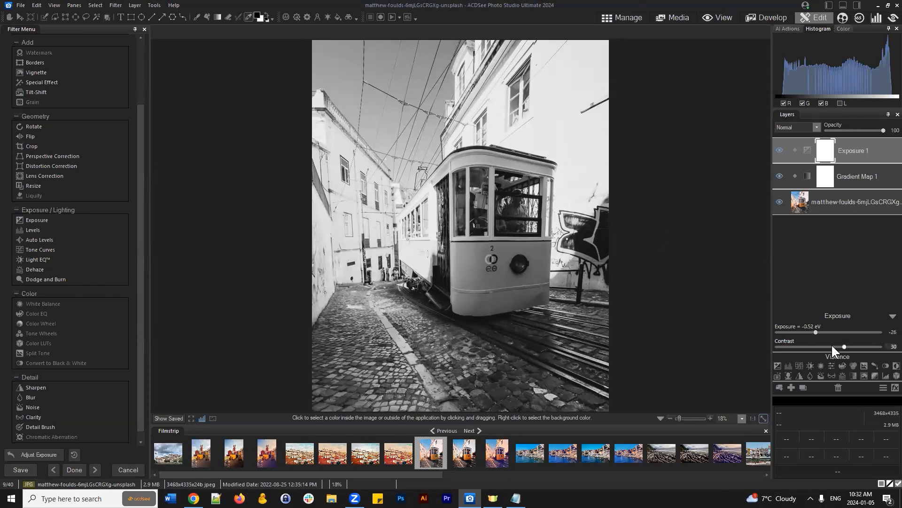
pyautogui.moveTo(844, 346); pyautogui.dragTo(880, 347)
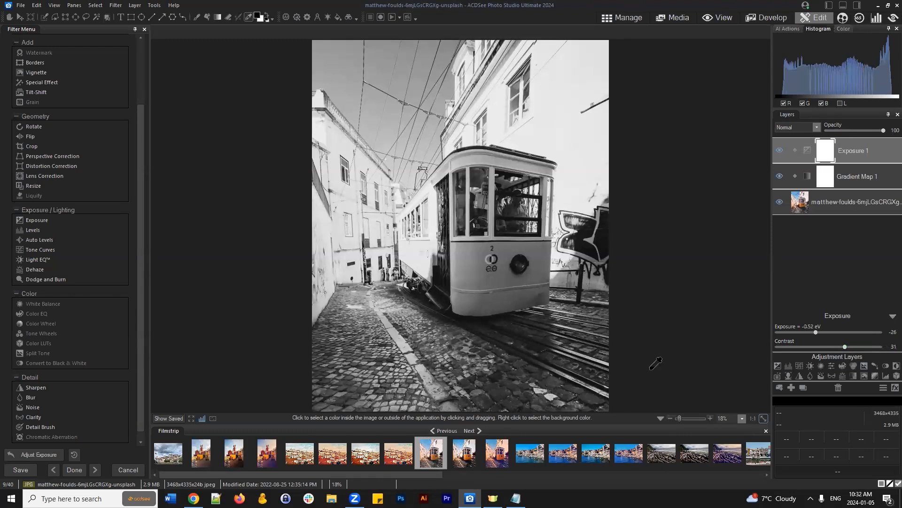
pyautogui.click(892, 316)
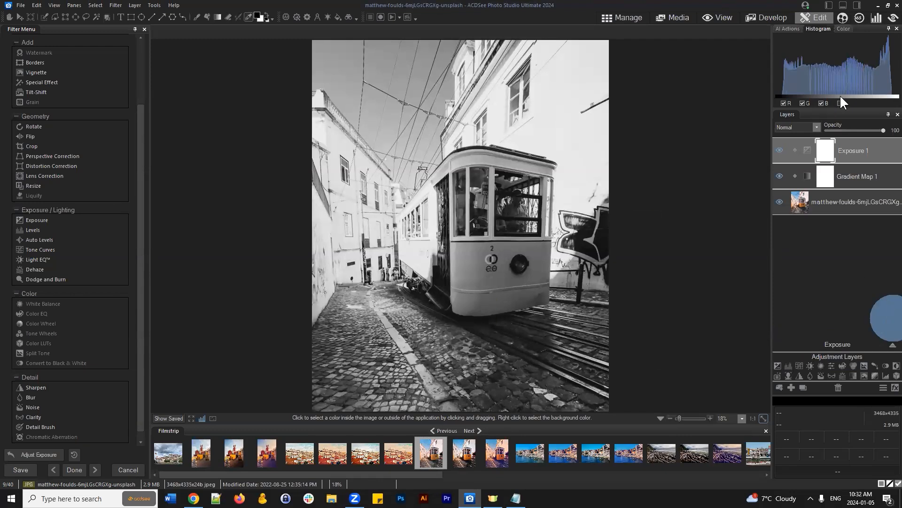
# Add a Clarity adjustment layer above the Exposure layer and set Clarity to 58
pyautogui.click(864, 175)
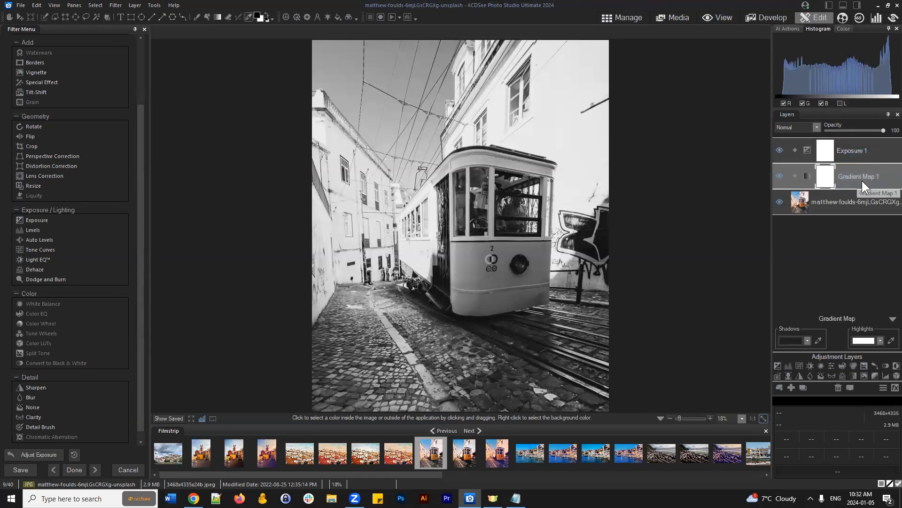
pyautogui.click(861, 149)
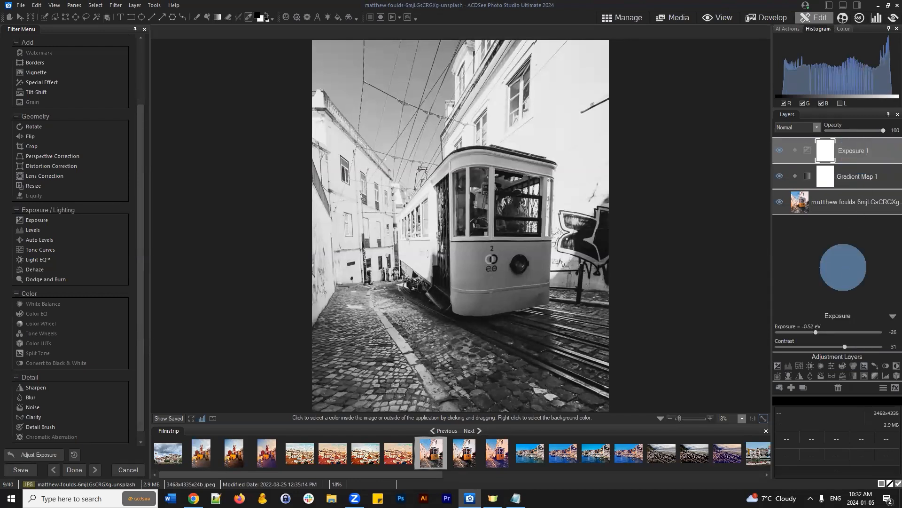
pyautogui.click(892, 316)
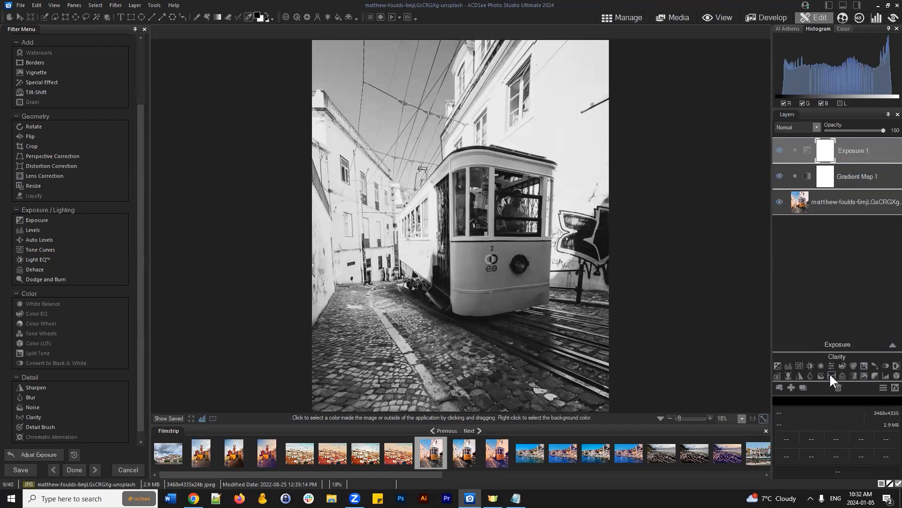
pyautogui.click(831, 374)
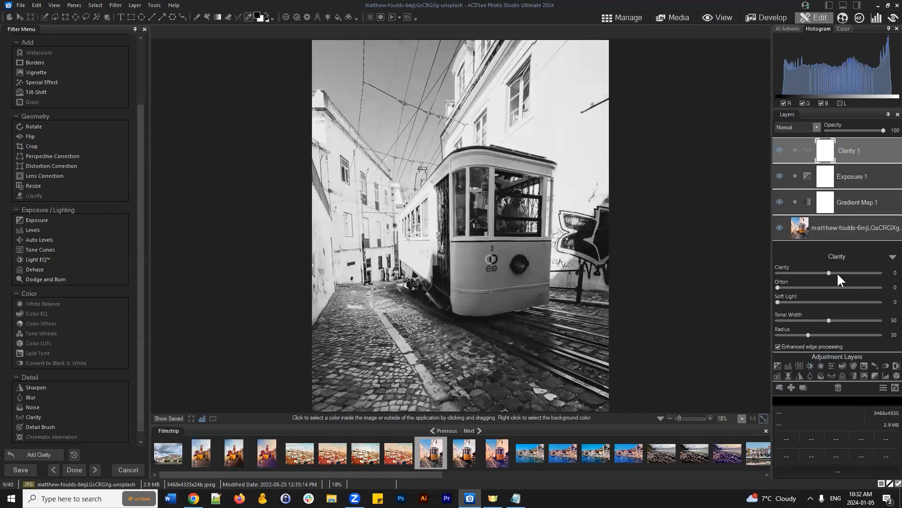
pyautogui.click(838, 272)
pyautogui.moveTo(860, 273); pyautogui.dragTo(861, 274)
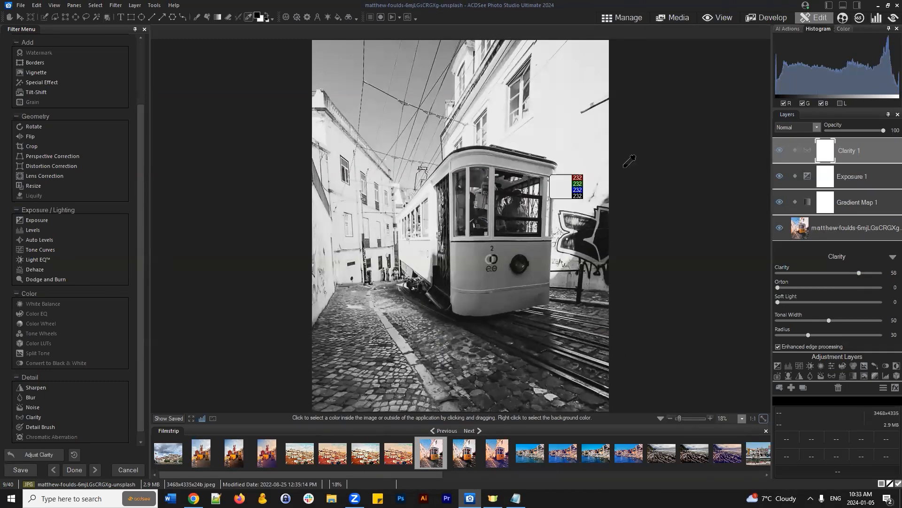
pyautogui.click(891, 257)
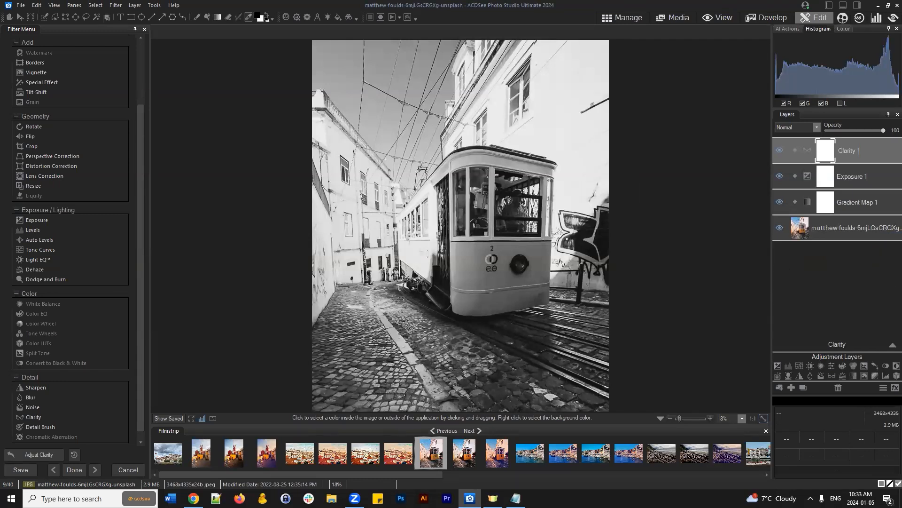
pyautogui.click(836, 277)
# Add a Curves adjustment layer with a gentle S-curve: shadows at input 66, output 54, and highlights at about input 193, output 202
pyautogui.click(800, 363)
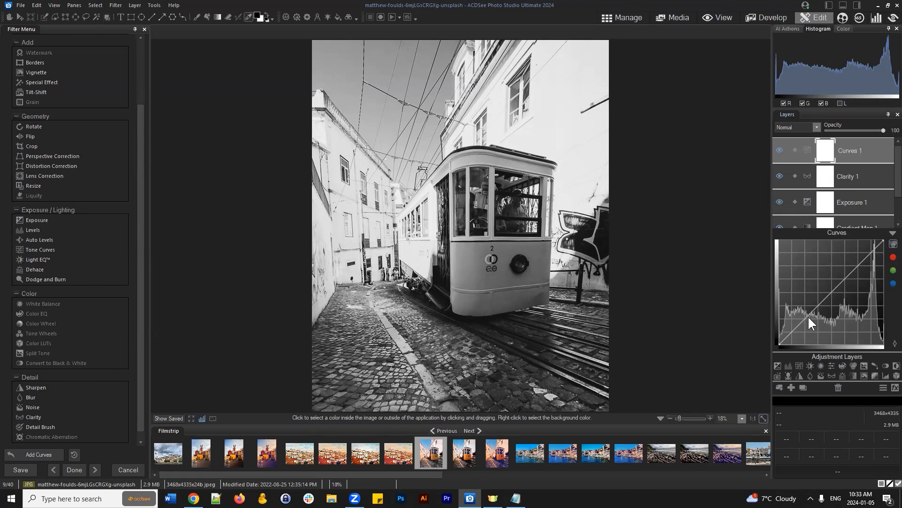
pyautogui.moveTo(805, 314); pyautogui.dragTo(805, 324)
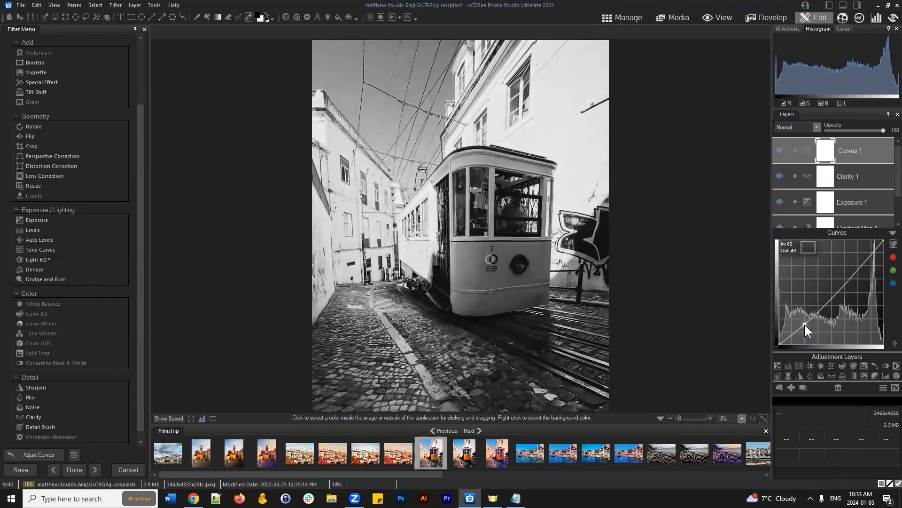
pyautogui.moveTo(858, 266); pyautogui.dragTo(858, 259)
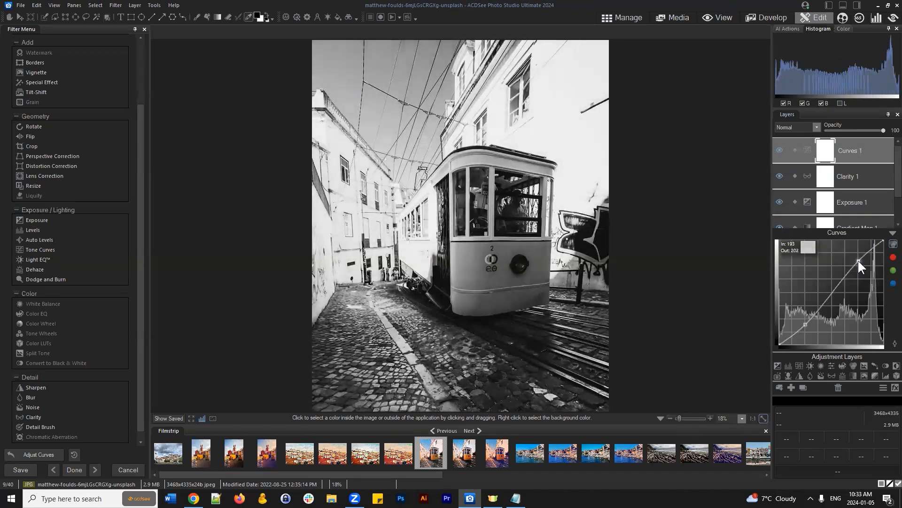
pyautogui.moveTo(803, 323); pyautogui.dragTo(805, 322)
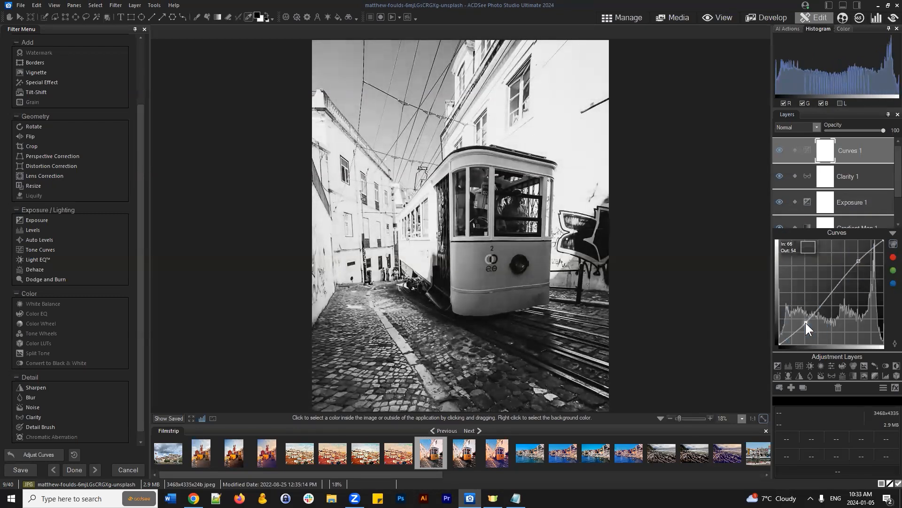
pyautogui.click(859, 262)
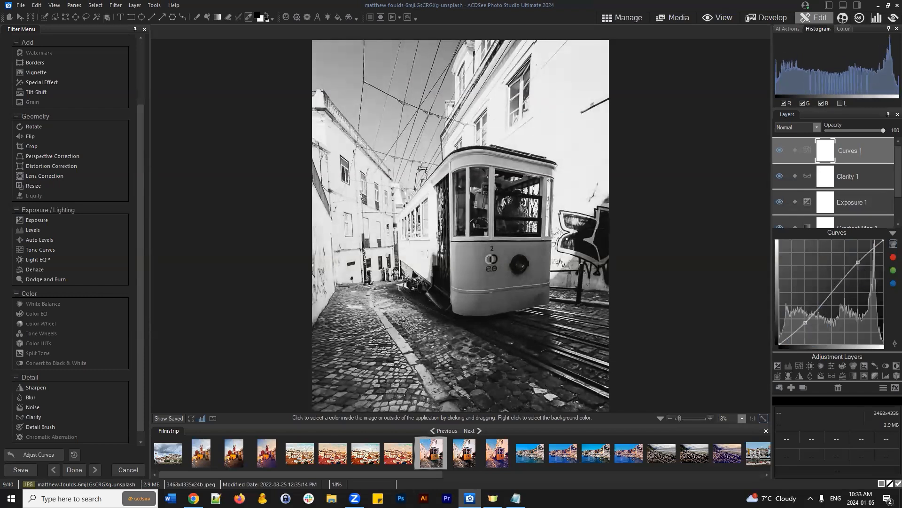
pyautogui.click(893, 232)
# Toggle the Curves layer's visibility off and on to compare the image with and without it
pyautogui.click(781, 149)
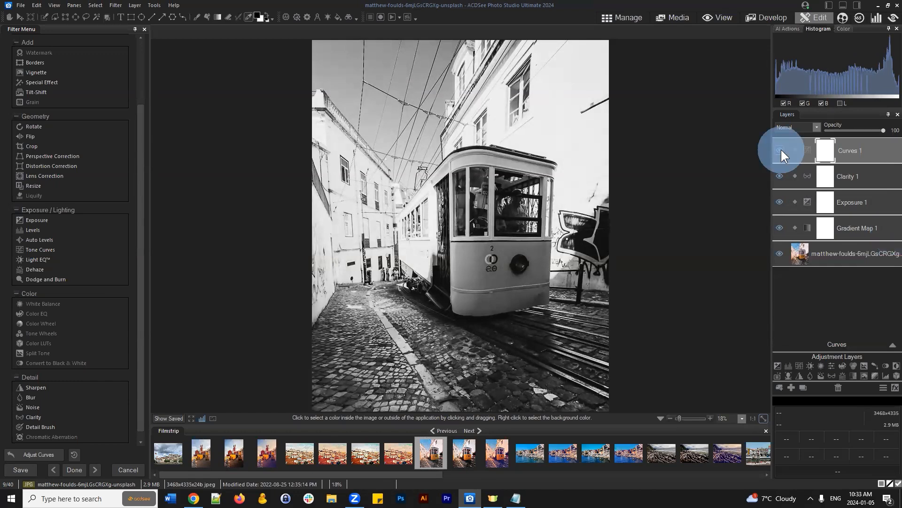
pyautogui.click(780, 150)
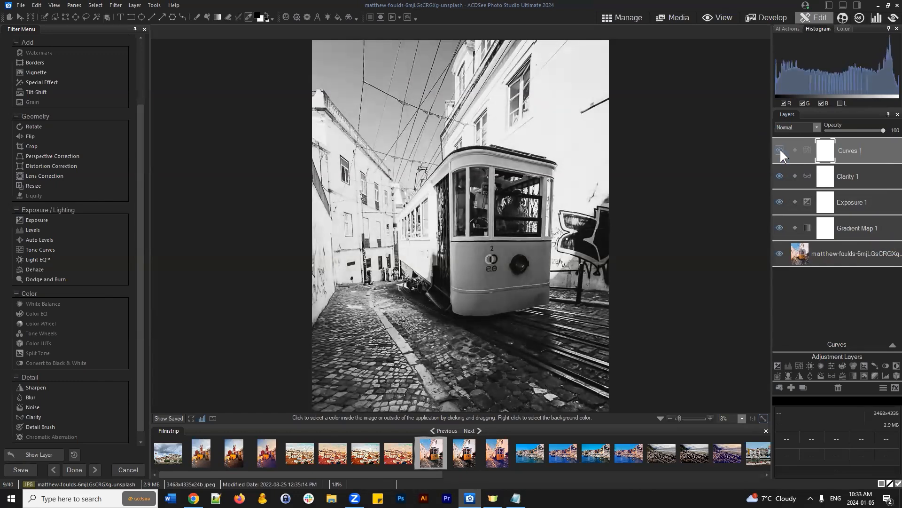
pyautogui.click(783, 149)
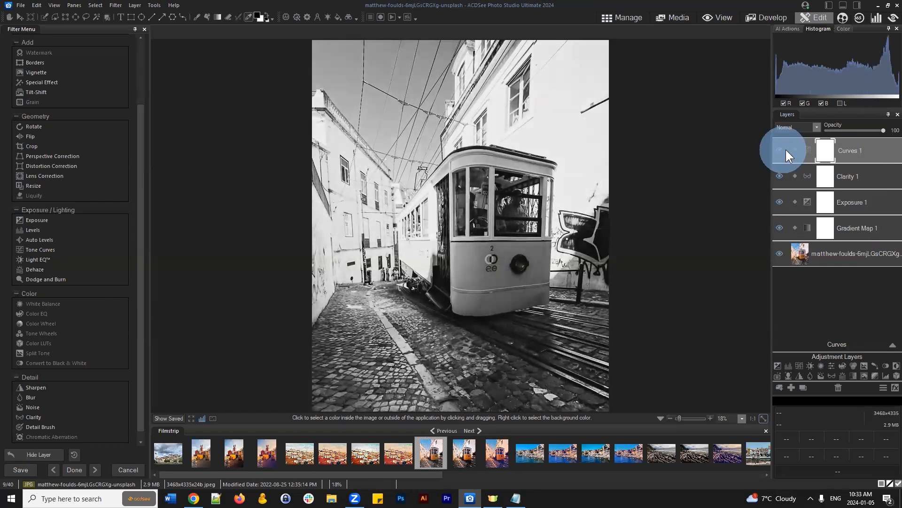
pyautogui.click(780, 150)
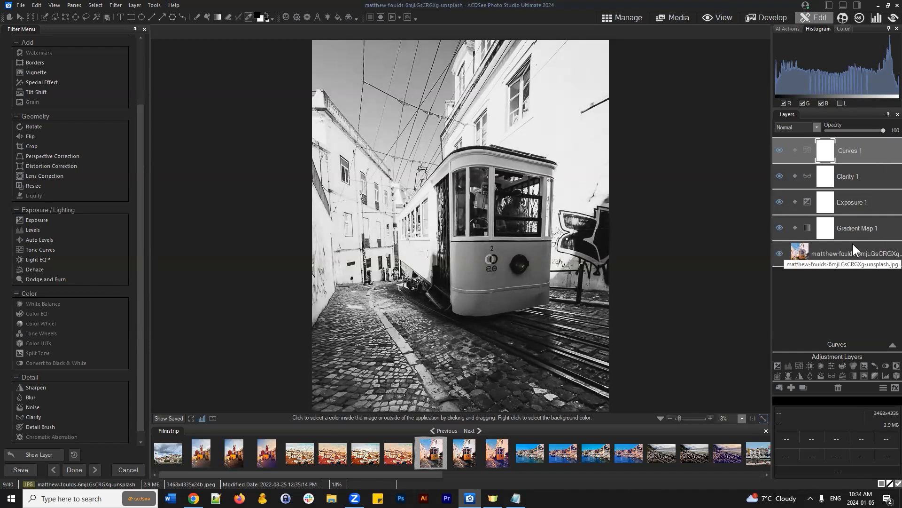
# Review the settings of the Gradient Map, Exposure, Clarity and Curves layers one after another
pyautogui.click(866, 224)
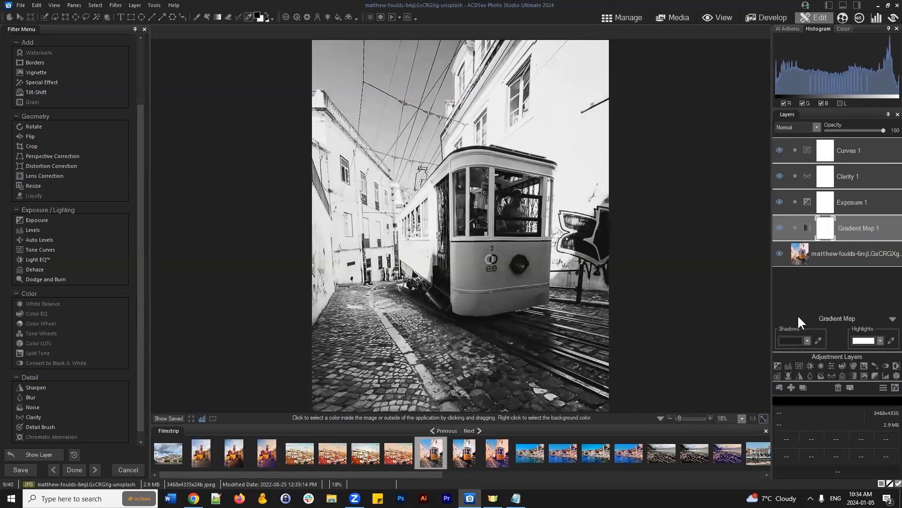
pyautogui.click(869, 205)
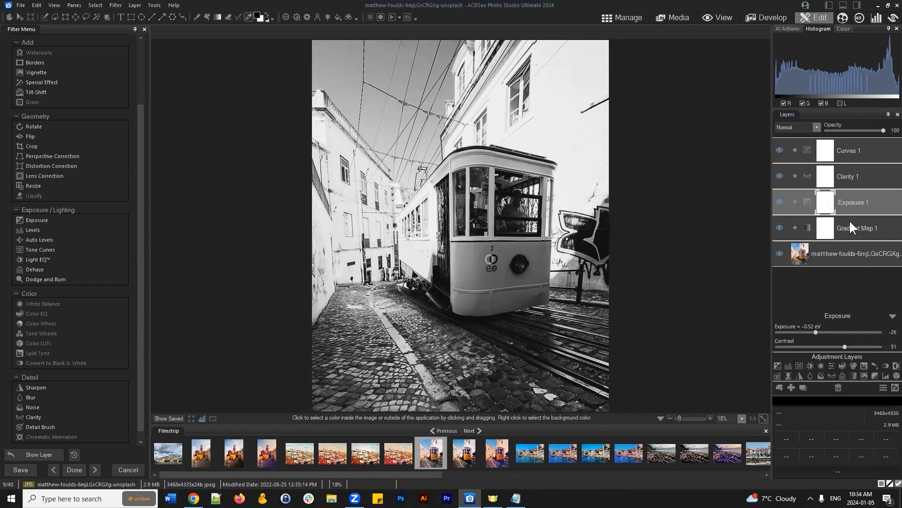
pyautogui.click(868, 179)
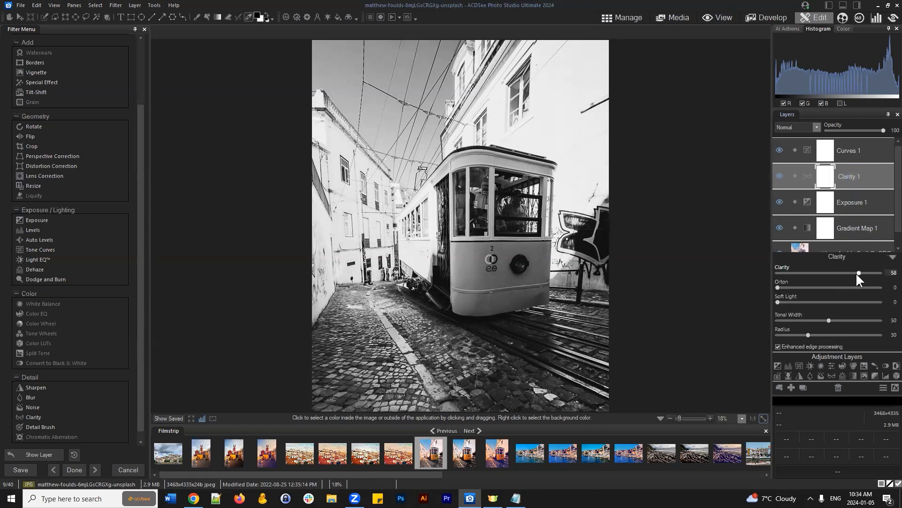
pyautogui.click(859, 150)
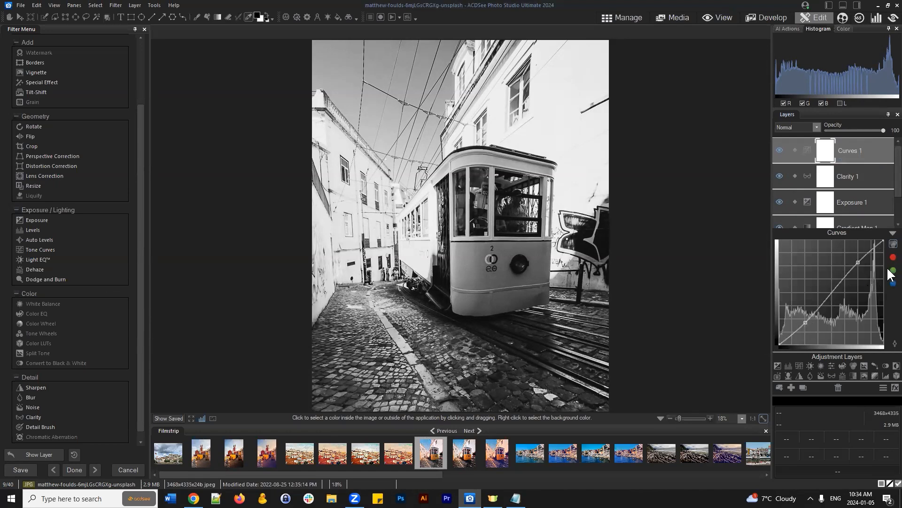
pyautogui.click(888, 233)
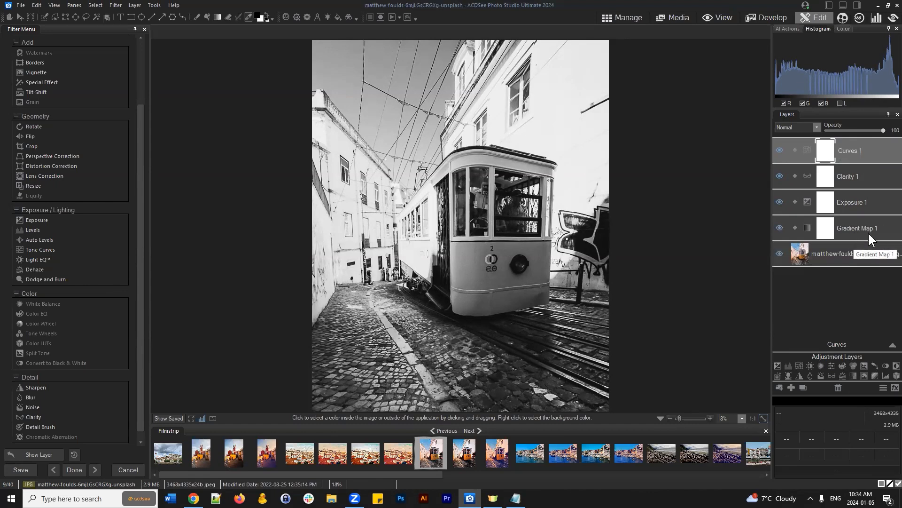
# Duplicate the tram photo layer and keep both photo layers together beneath the adjustment layers
pyautogui.rightClick(848, 248)
pyautogui.click(808, 22)
pyautogui.moveTo(840, 255); pyautogui.dragTo(839, 300)
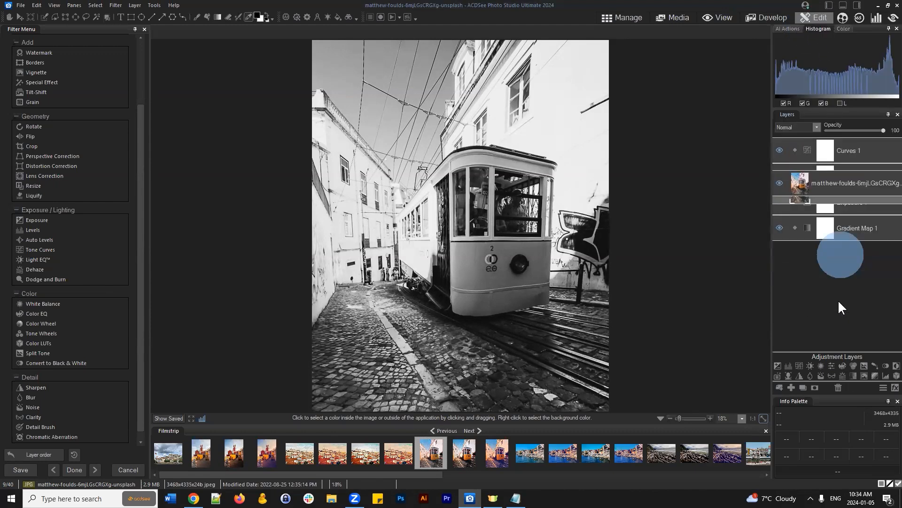
pyautogui.click(848, 225)
pyautogui.click(851, 148)
pyautogui.keyDown('shift'); pyautogui.click(891, 234); pyautogui.keyUp('shift')
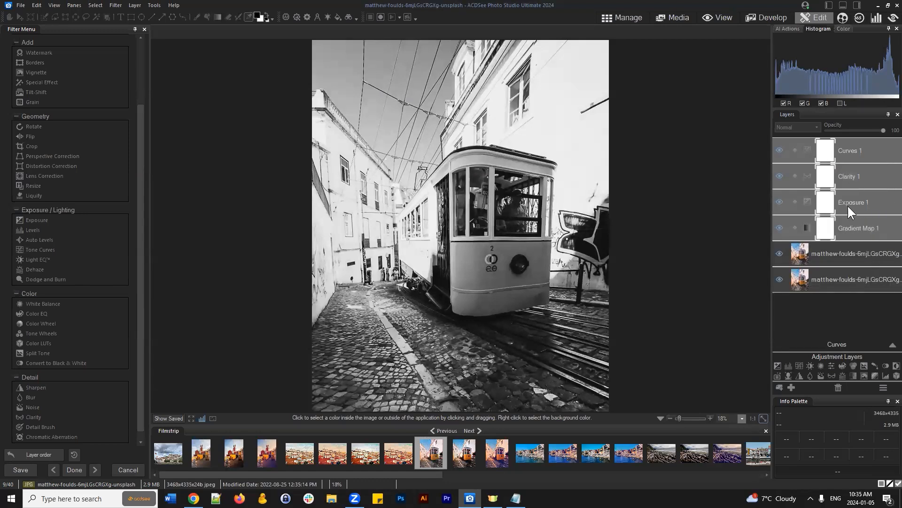
pyautogui.click(854, 230)
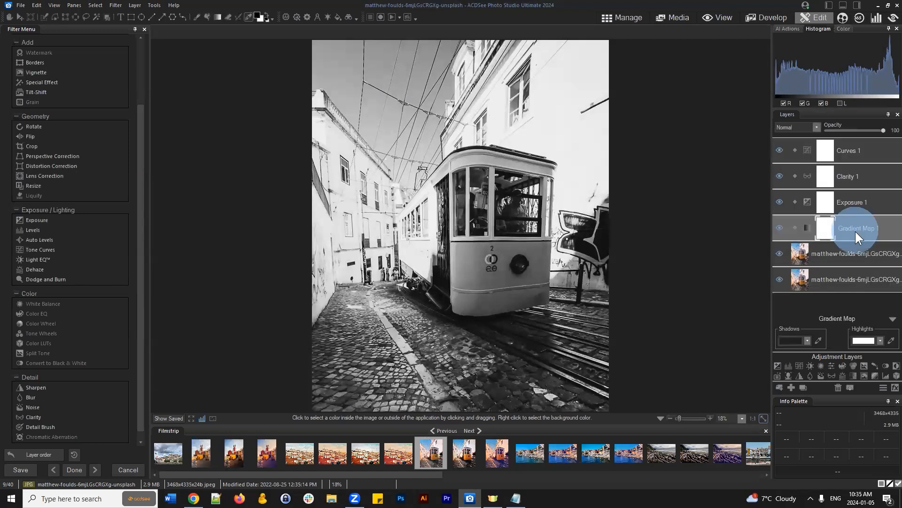
# Rename the photo layer directly beneath the Gradient Map to "Custom"
pyautogui.click(840, 257)
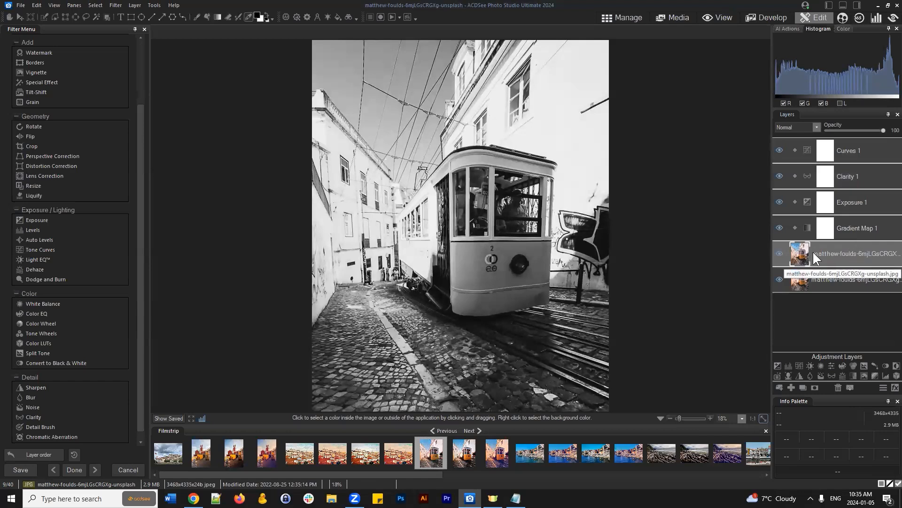
pyautogui.rightClick(833, 249)
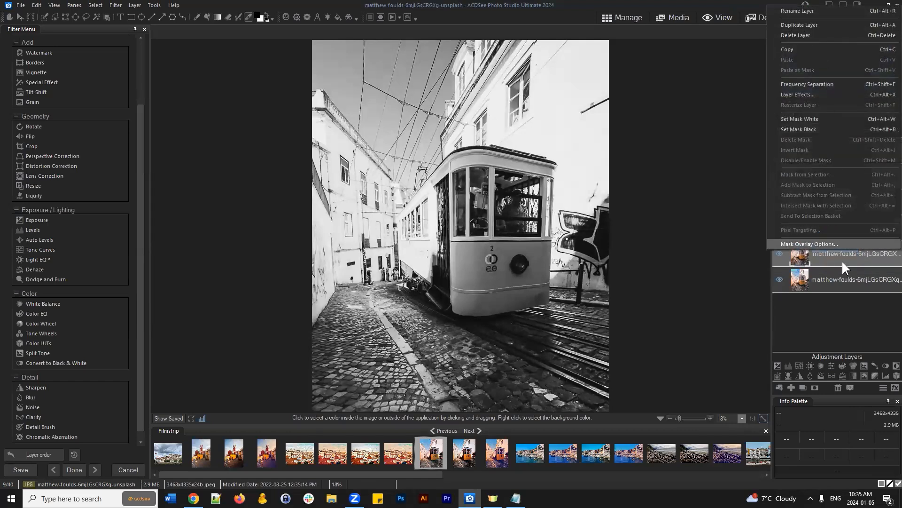
pyautogui.click(796, 12)
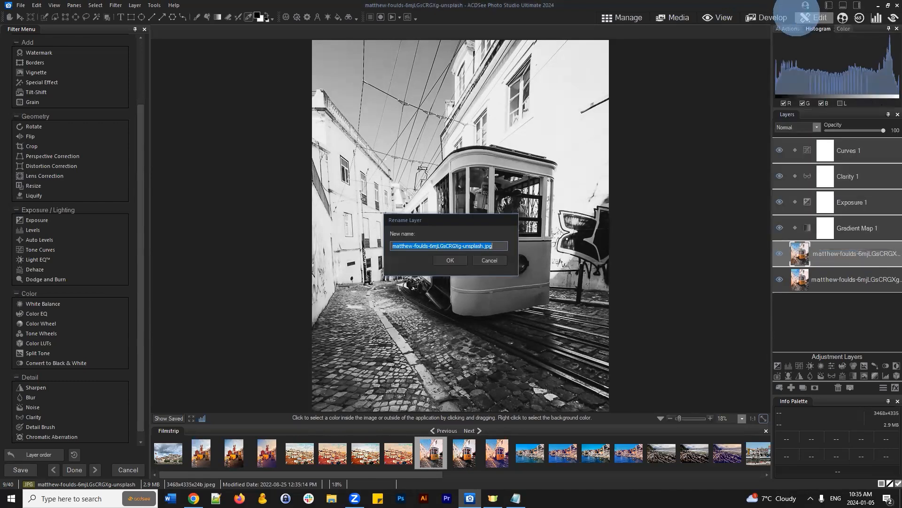
pyautogui.write('Custom')
pyautogui.press('Return')
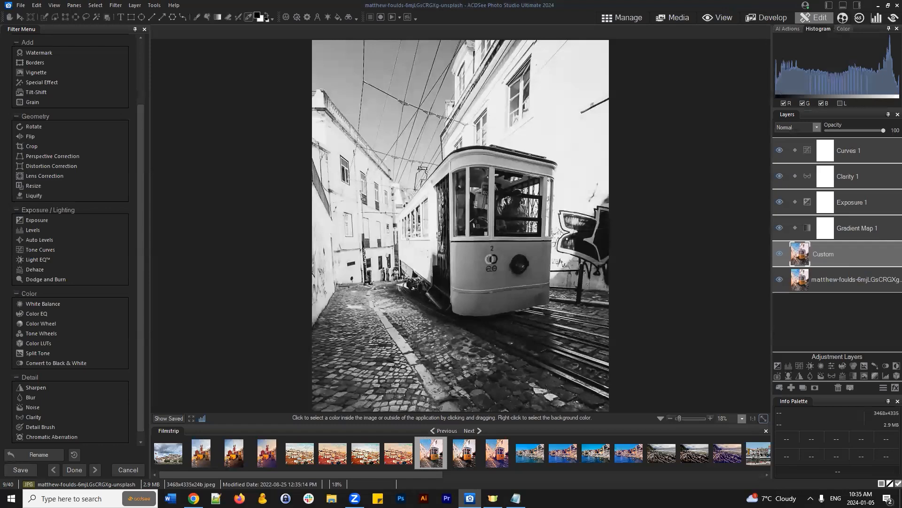
# Rename the bottommost photo layer to "Regular"
pyautogui.click(844, 278)
pyautogui.rightClick(845, 277)
pyautogui.click(808, 14)
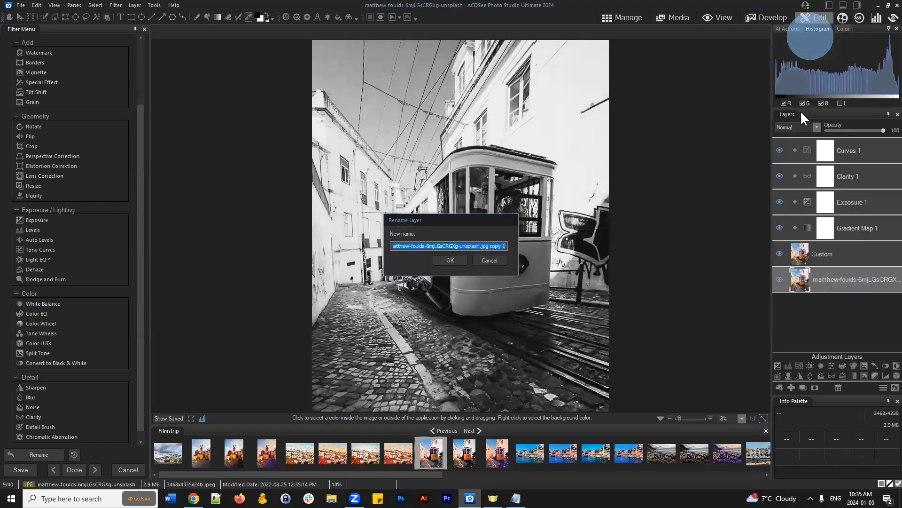
pyautogui.write('Regular')
pyautogui.press('Return')
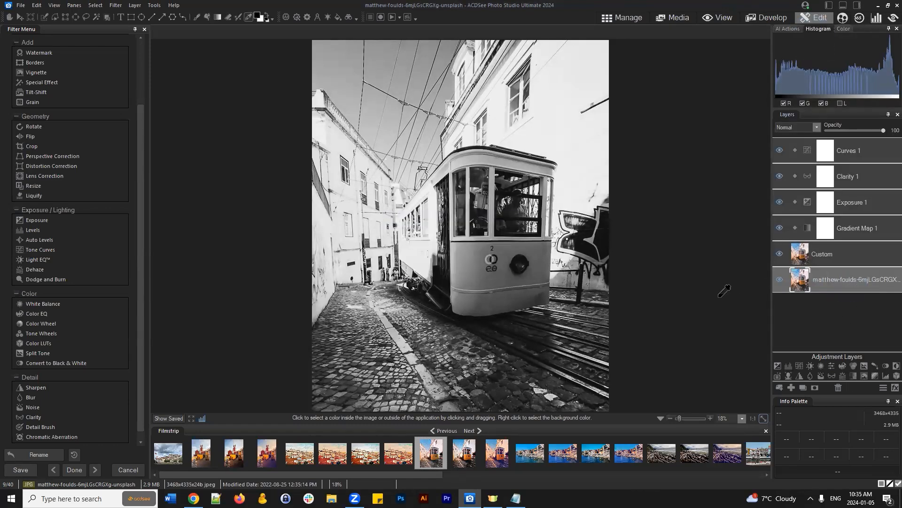
# Save the layered image in the GPS folder as "CustomBW" in the ACDC file format
pyautogui.click(846, 228)
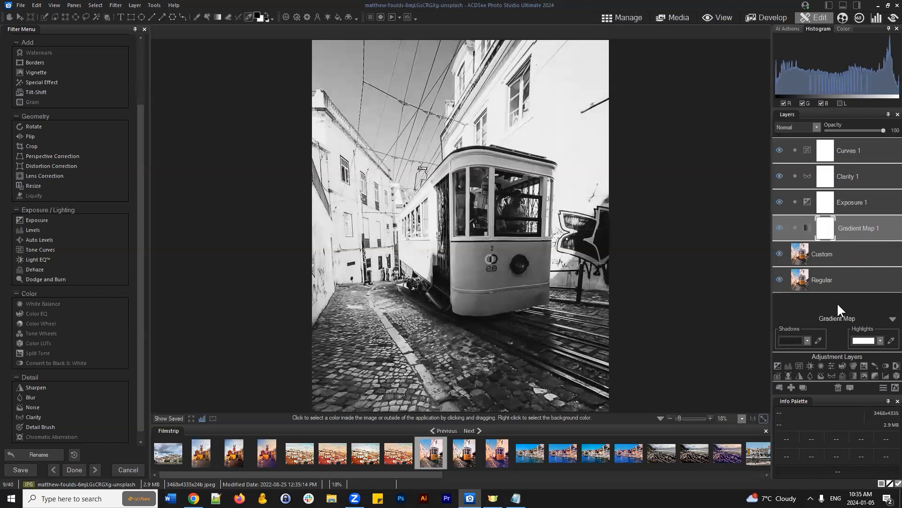
pyautogui.click(893, 319)
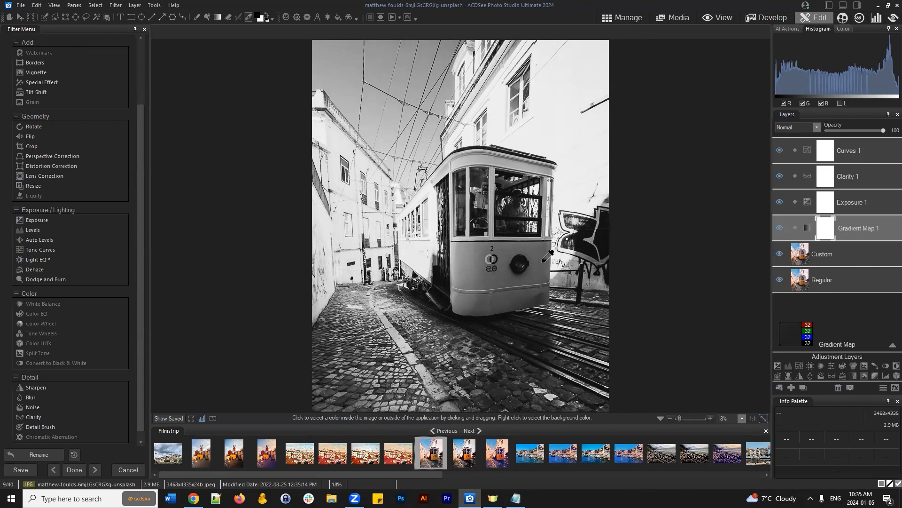
pyautogui.click(21, 7)
pyautogui.click(45, 83)
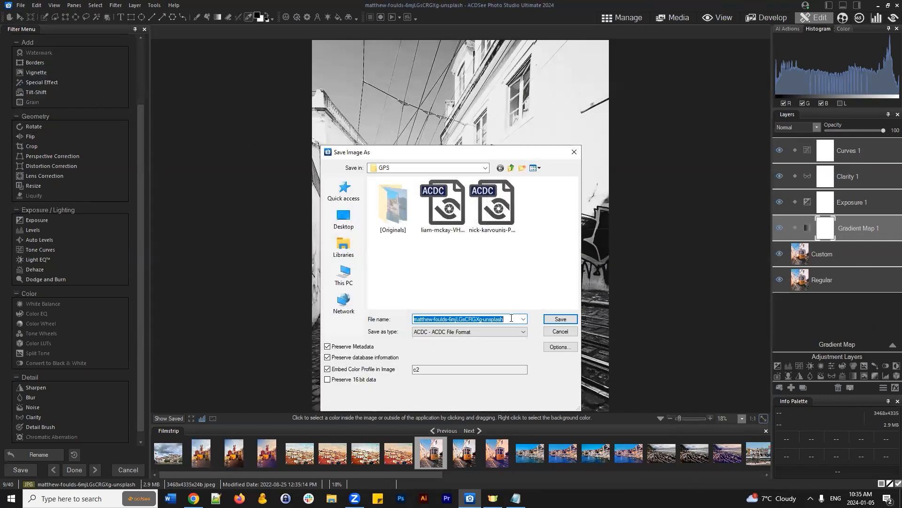
pyautogui.write('Tra')
pyautogui.press('BackSpace')
pyautogui.press('BackSpace')
pyautogui.press('BackSpace')
pyautogui.write('C')
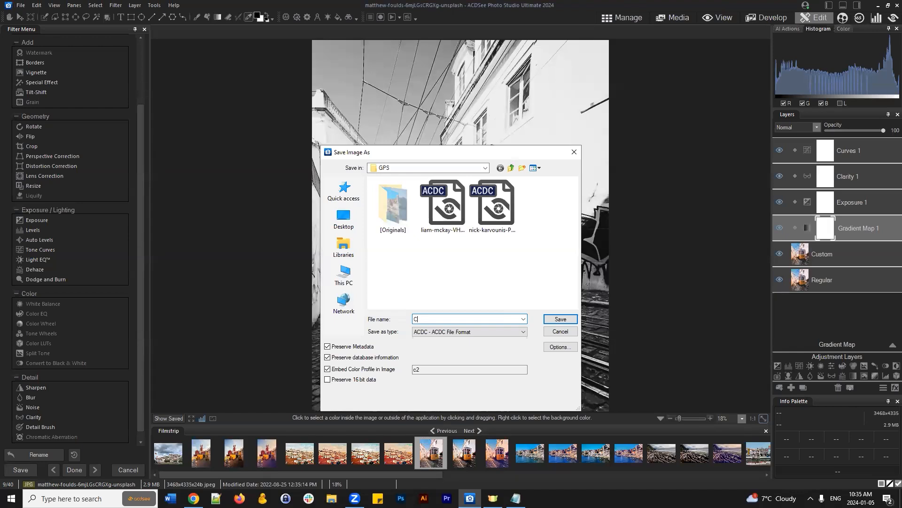
pyautogui.write('ustom B')
pyautogui.press('BackSpace')
pyautogui.press('BackSpace')
pyautogui.write('BW')
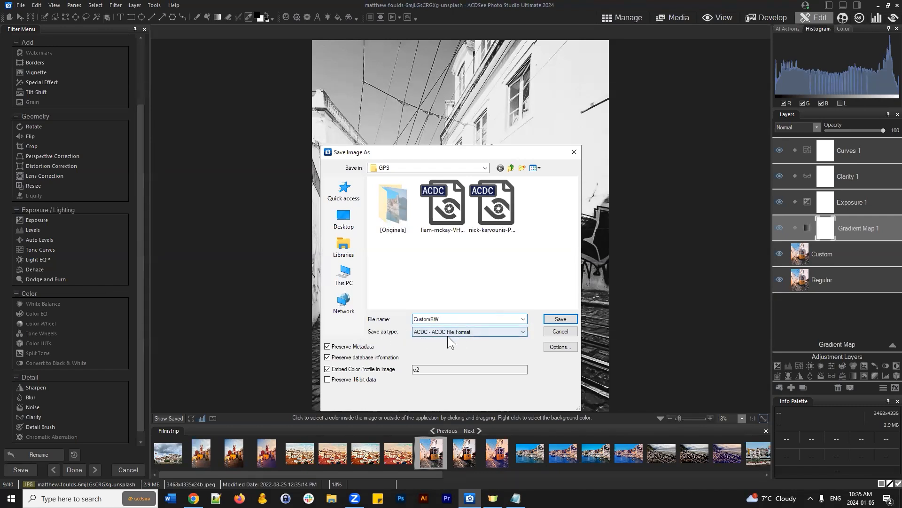
pyautogui.click(558, 319)
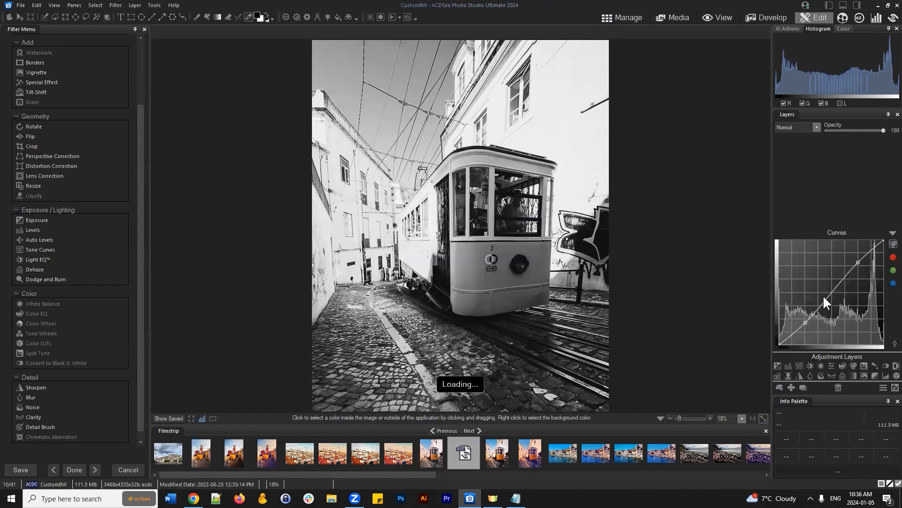
# Return to the GPS folder's thumbnails and move CustomBW directly before the color tram photos
pyautogui.click(622, 17)
pyautogui.click(684, 303)
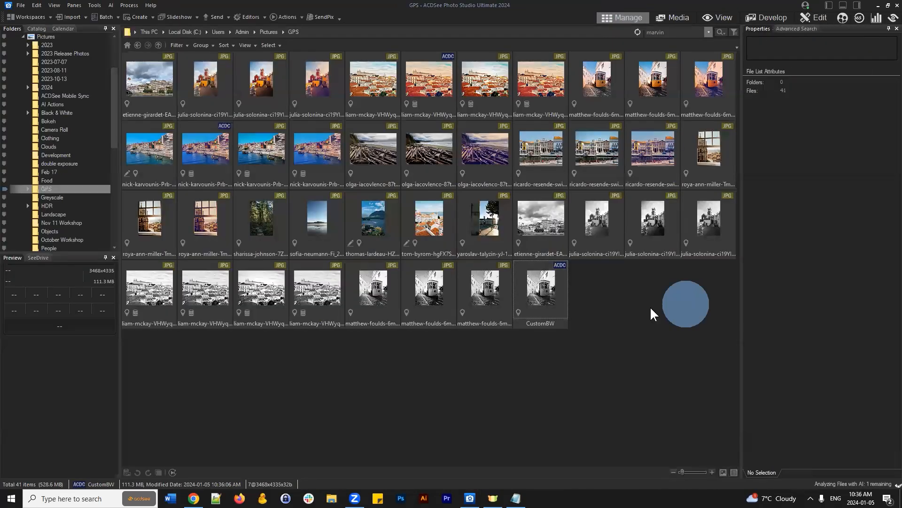
pyautogui.click(552, 280)
pyautogui.moveTo(552, 280); pyautogui.dragTo(577, 82)
pyautogui.click(664, 306)
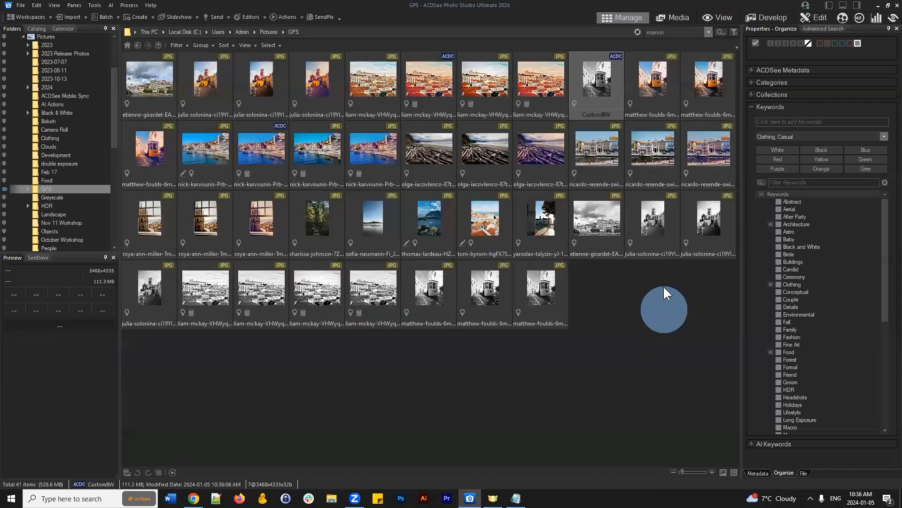
# Edit the color tram photo beside CustomBW and add a default Black & White adjustment layer
pyautogui.click(633, 77)
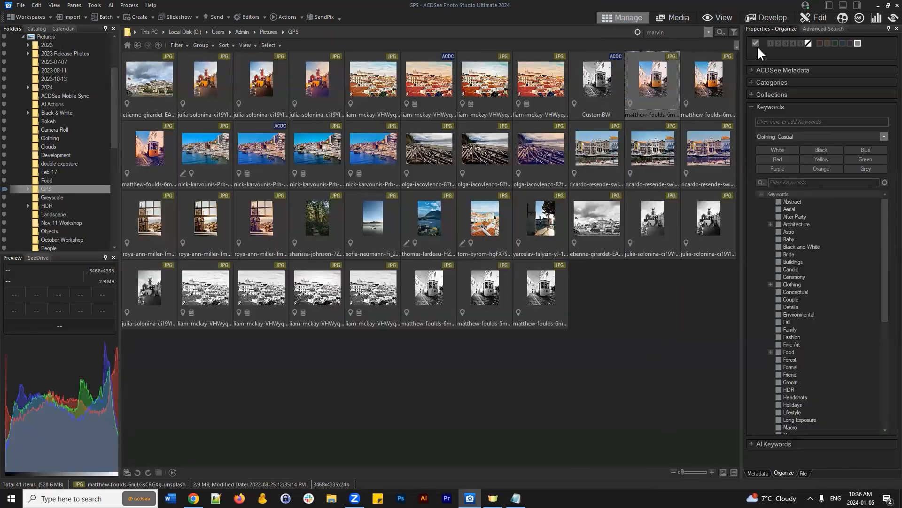
pyautogui.click(808, 17)
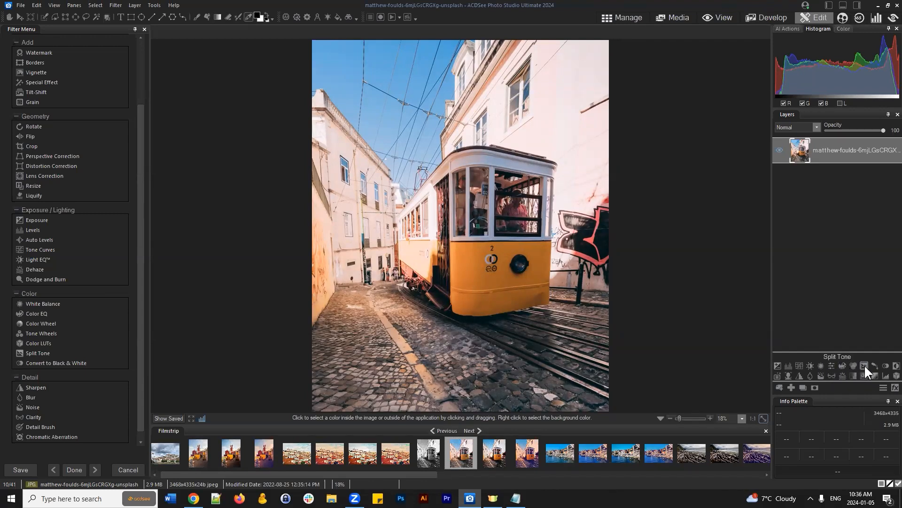
pyautogui.click(886, 365)
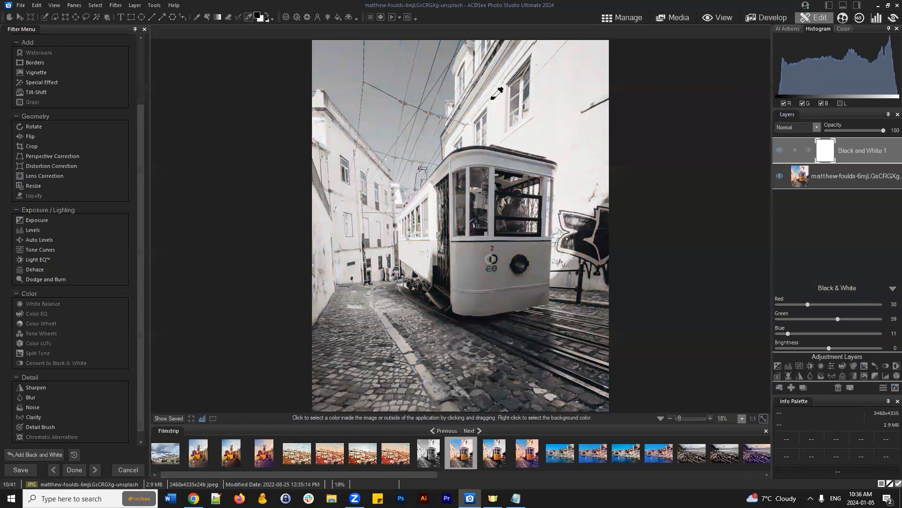
# Save the black-and-white tram image as a flattened JPEG named "Black and White Base" in the GPS folder
pyautogui.click(19, 7)
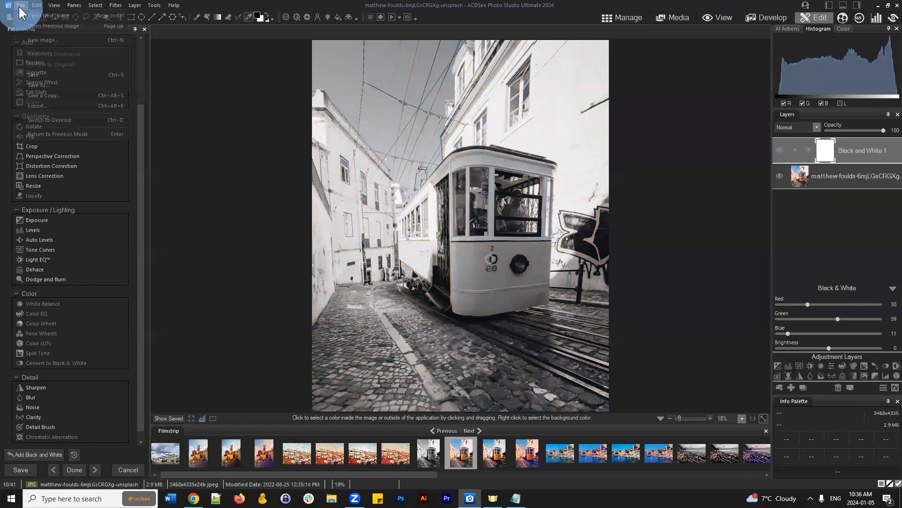
pyautogui.click(41, 84)
pyautogui.click(489, 333)
pyautogui.click(428, 367)
pyautogui.write('Bla')
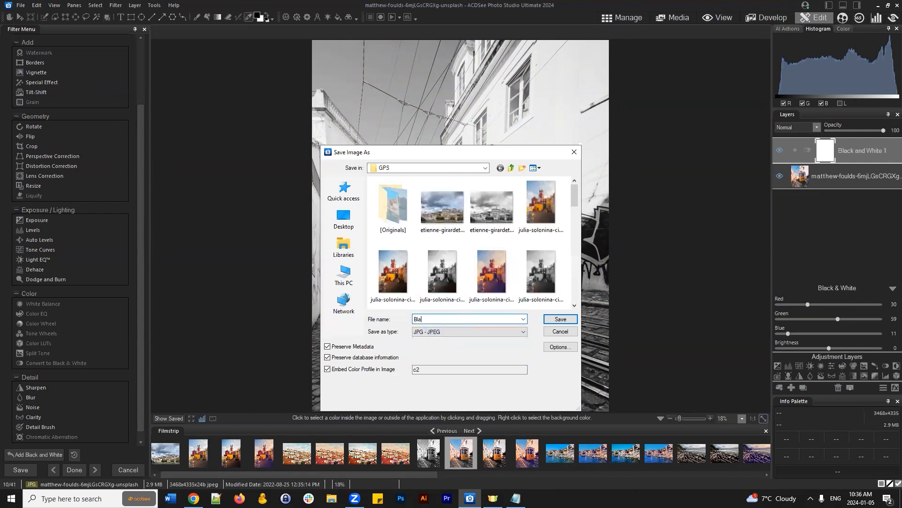
pyautogui.write('ck and White CBase')
pyautogui.click(562, 320)
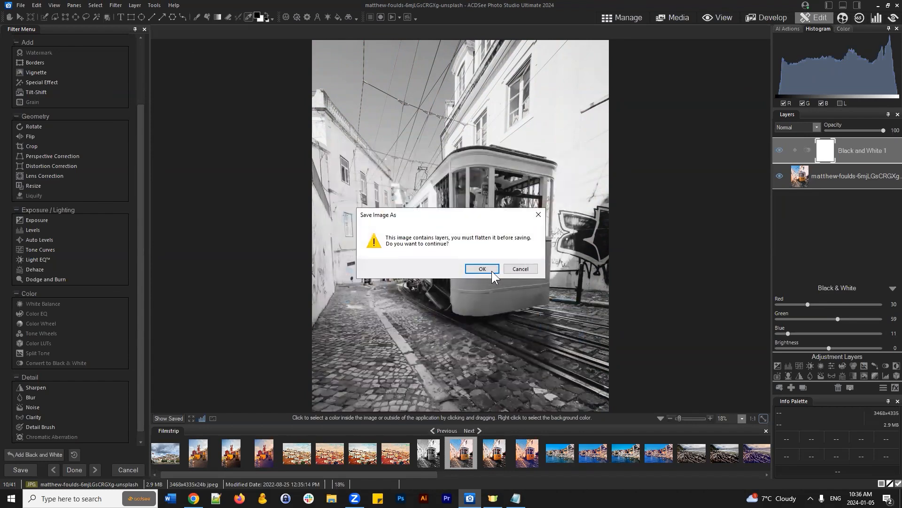
pyautogui.click(482, 269)
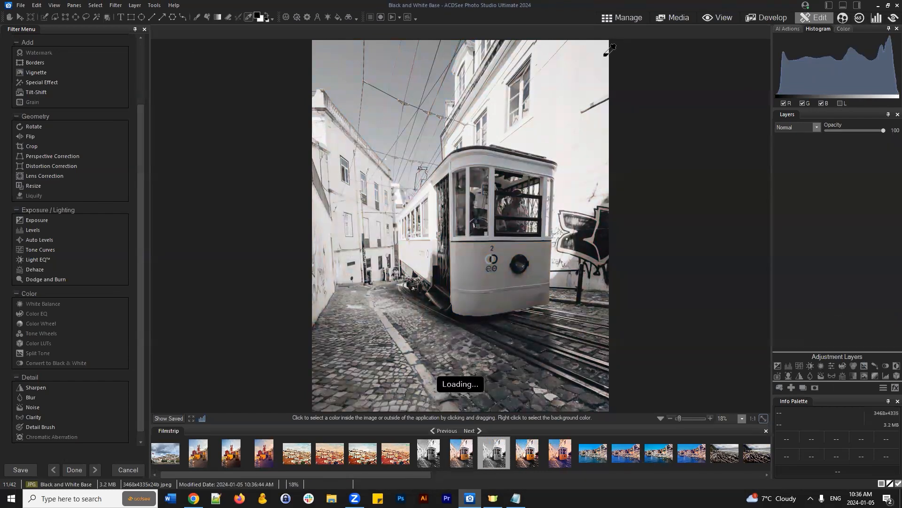
# Return to the GPS folder's thumbnails and move Black and White Base directly after CustomBW
pyautogui.click(624, 18)
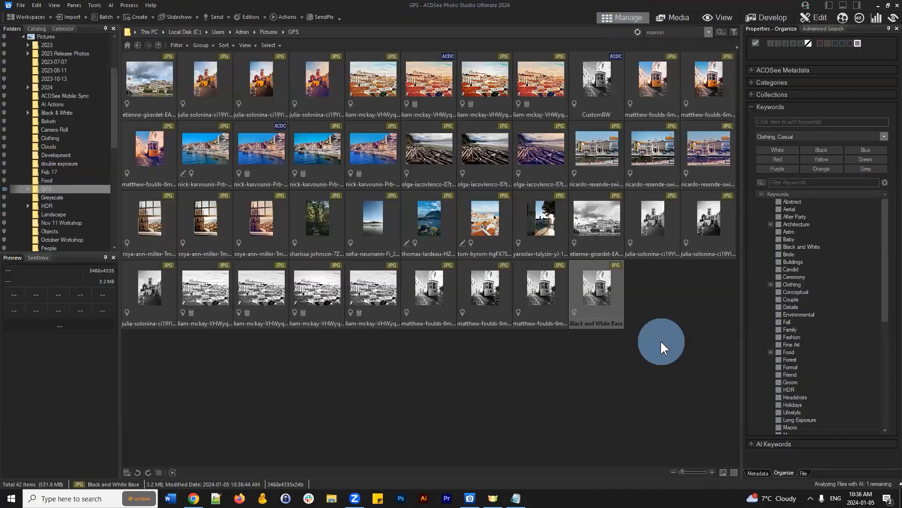
pyautogui.click(661, 340)
pyautogui.moveTo(596, 300)
pyautogui.mouseDown()
pyautogui.moveTo(633, 124)
pyautogui.moveTo(625, 72)
pyautogui.mouseUp()
pyautogui.click(670, 342)
# Compare CustomBW and Black and White Base side by side, and return to the folder thumbnails
pyautogui.keyDown('shift'); pyautogui.click(649, 81); pyautogui.keyUp('shift')
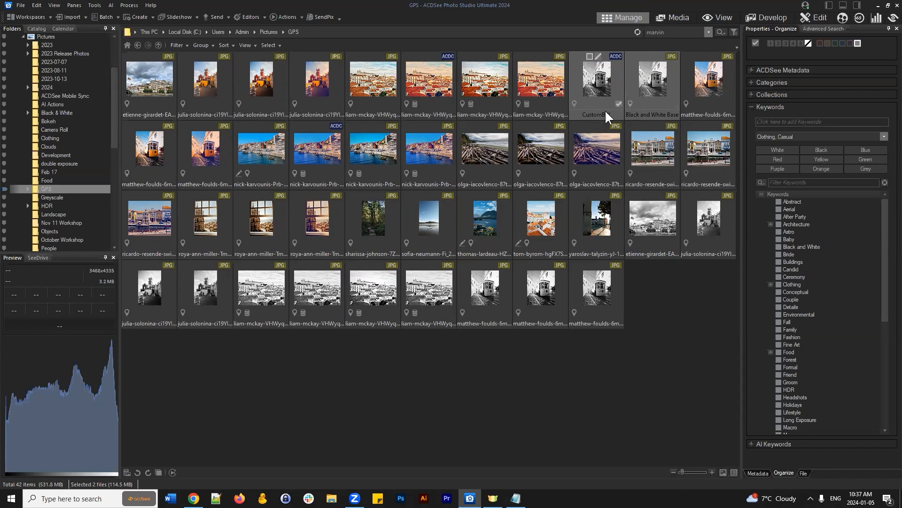
pyautogui.click(598, 81)
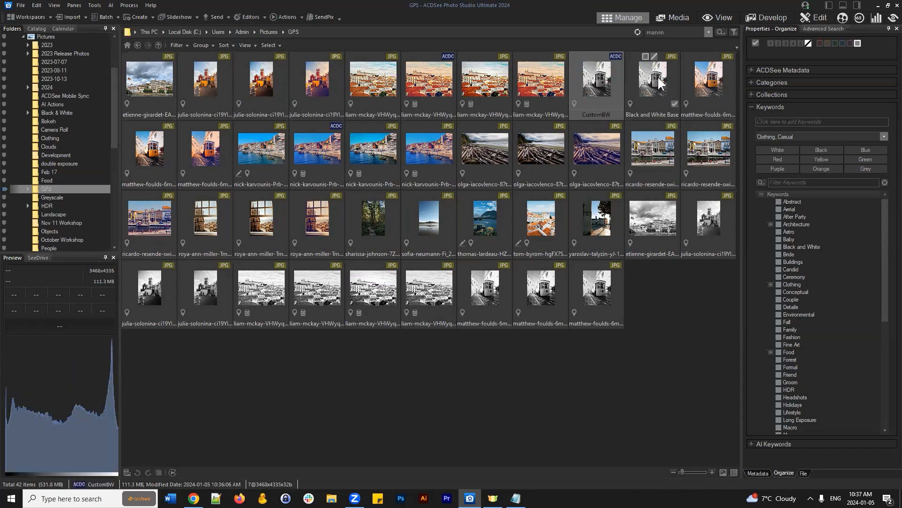
pyautogui.keyDown('ctrl'); pyautogui.click(658, 78); pyautogui.keyUp('ctrl')
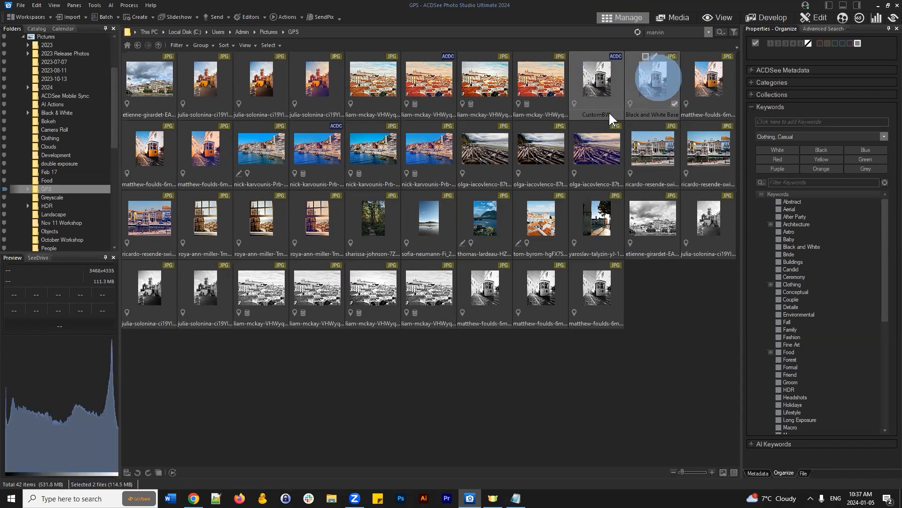
pyautogui.click(159, 470)
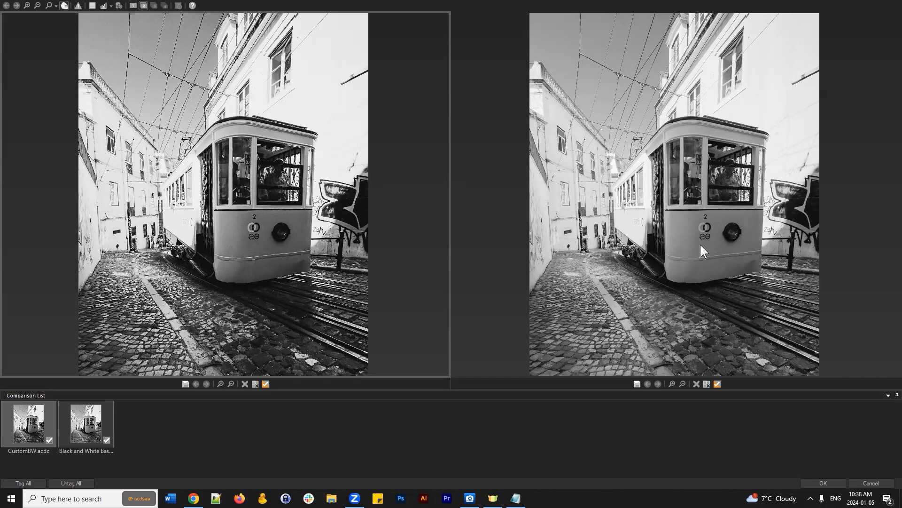
pyautogui.click(868, 481)
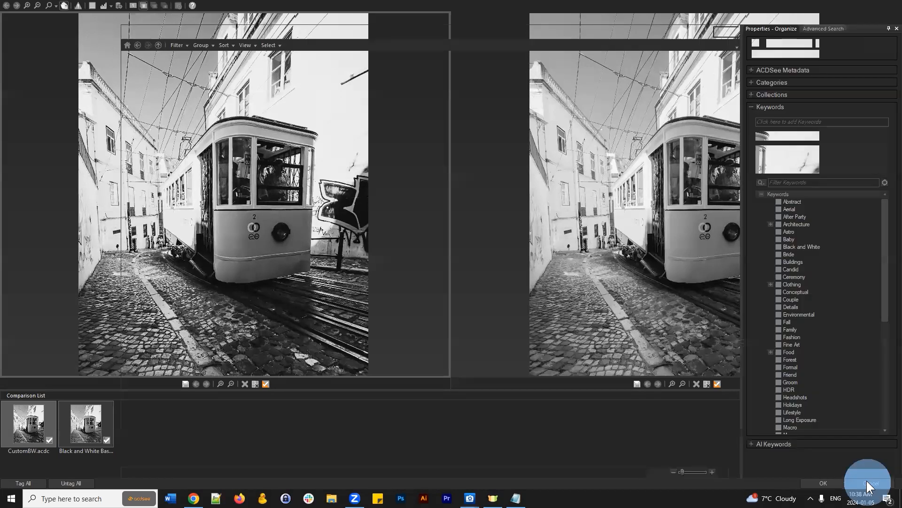
pyautogui.click(714, 353)
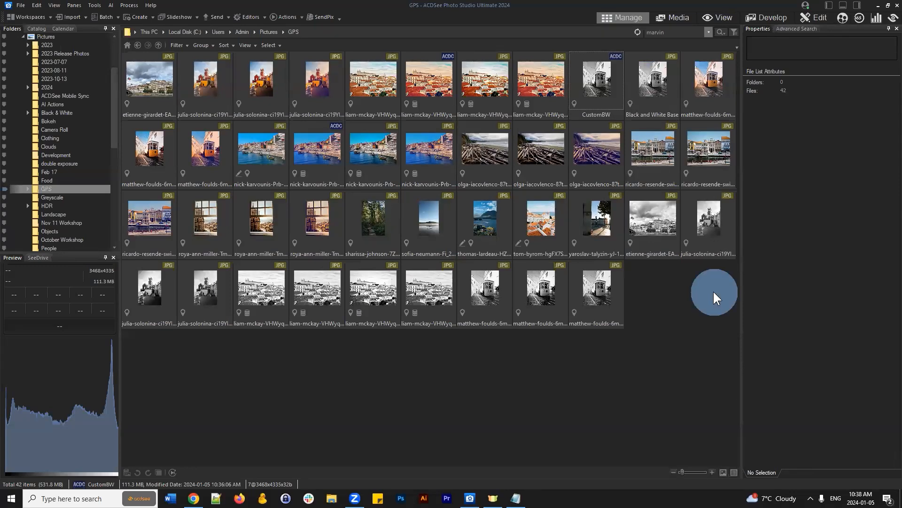
# Edit the color tram photo beside Black and White Base and duplicate its photo layer
pyautogui.click(707, 91)
pyautogui.click(819, 13)
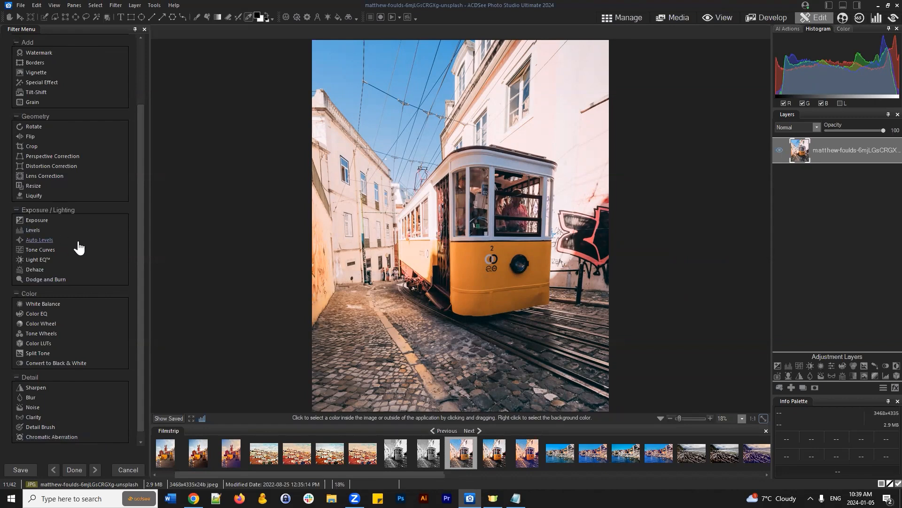
pyautogui.click(803, 387)
pyautogui.click(850, 150)
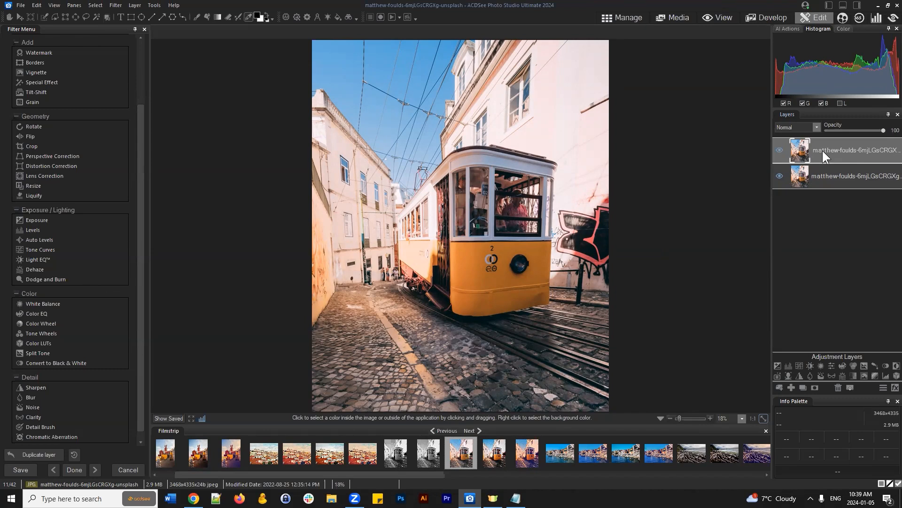
# Rename the upper duplicate photo layer to "Custom Copy"
pyautogui.click(830, 154)
pyautogui.moveTo(843, 160)
pyautogui.mouseDown()
pyautogui.moveTo(834, 139)
pyautogui.moveTo(832, 153)
pyautogui.mouseUp()
pyautogui.click(839, 173)
pyautogui.click(840, 146)
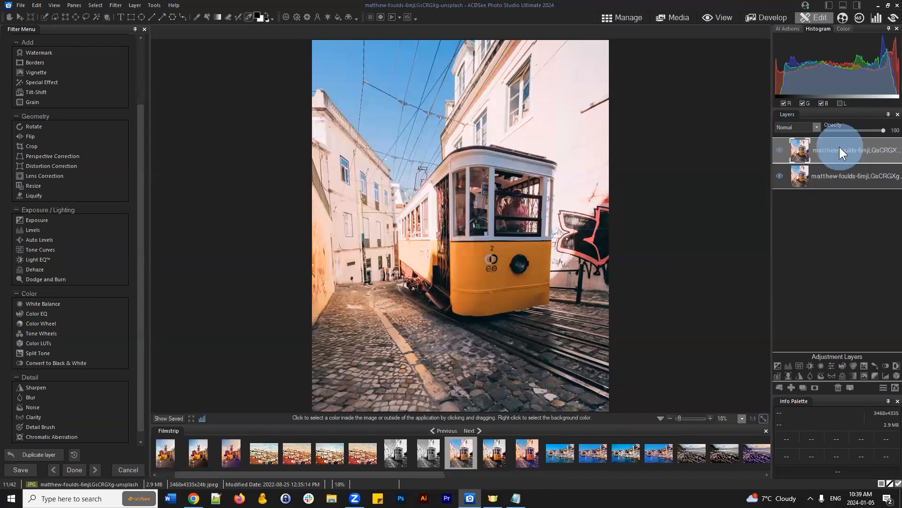
pyautogui.rightClick(838, 146)
pyautogui.click(823, 153)
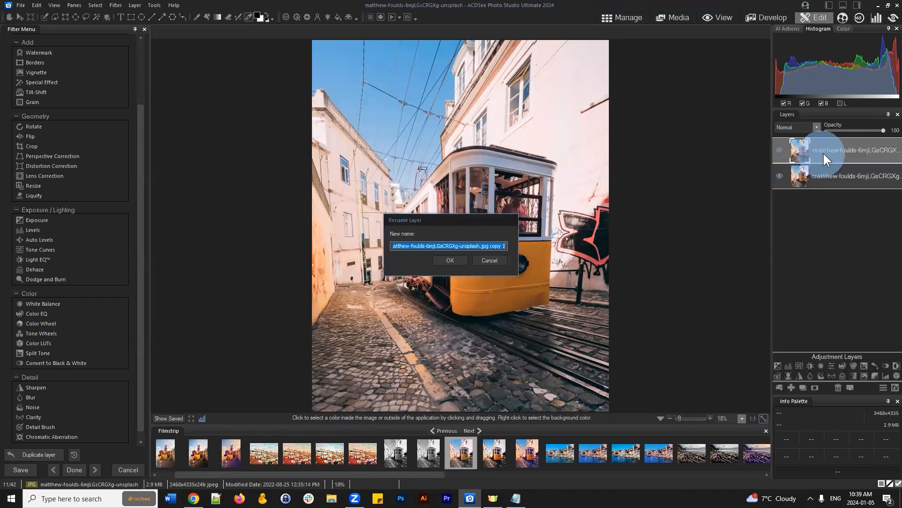
pyautogui.write('Custom Copy')
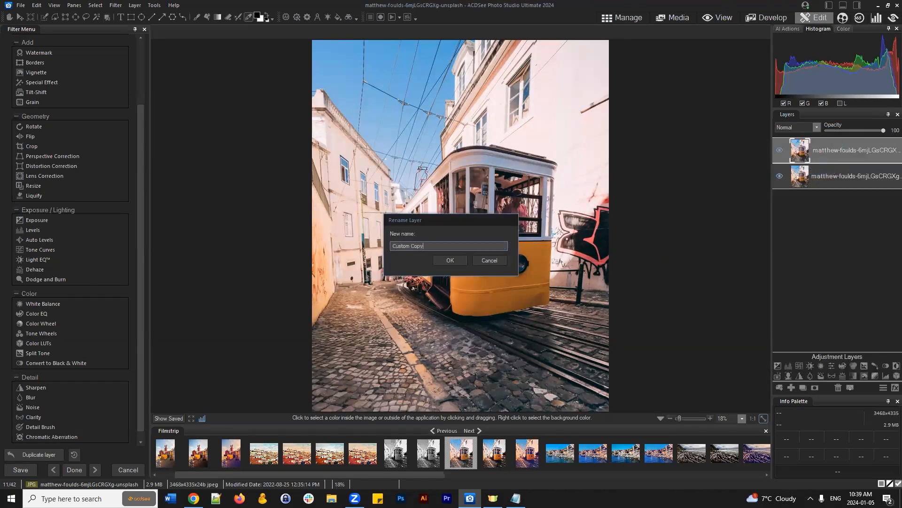
pyautogui.press('Return')
# Hide and show the Custom Copy layer to compare it with the original photo layer
pyautogui.click(780, 150)
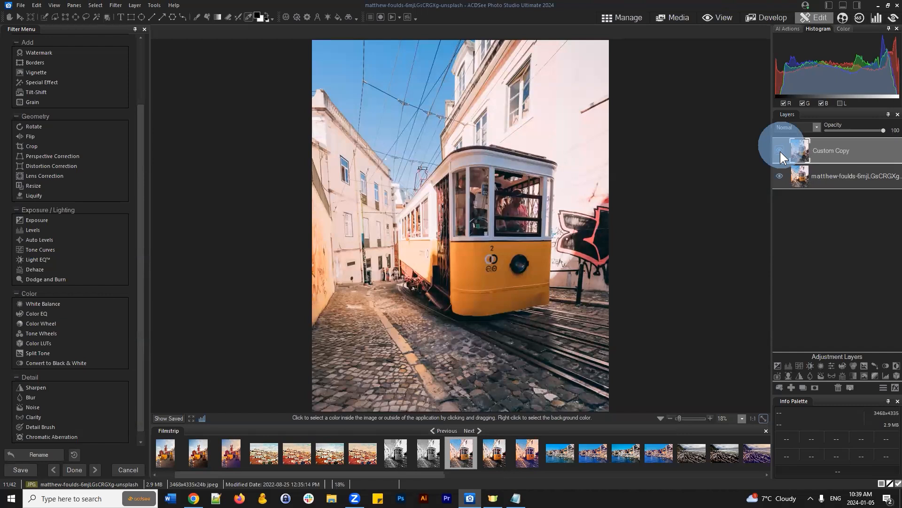
pyautogui.click(780, 150)
pyautogui.click(839, 171)
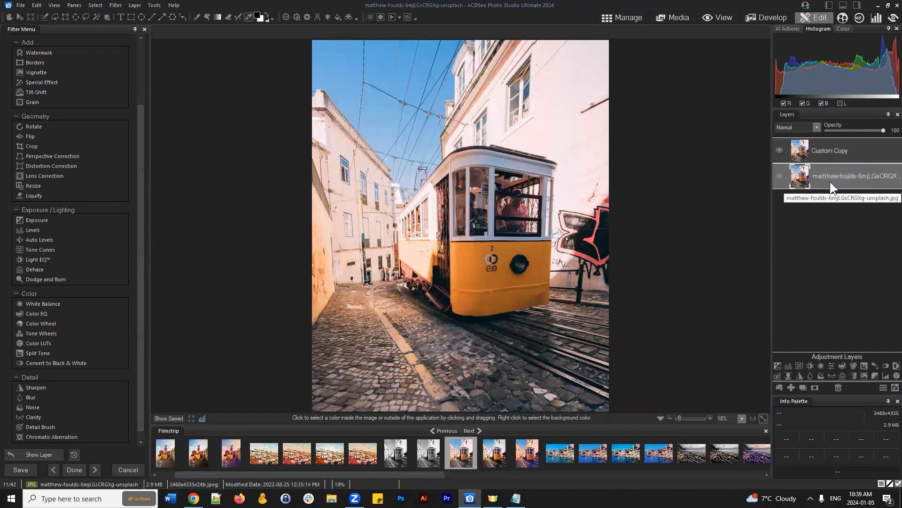
# Apply Auto Levels to the Custom Copy layer using Auto Contrast and Color at strength 100
pyautogui.click(827, 149)
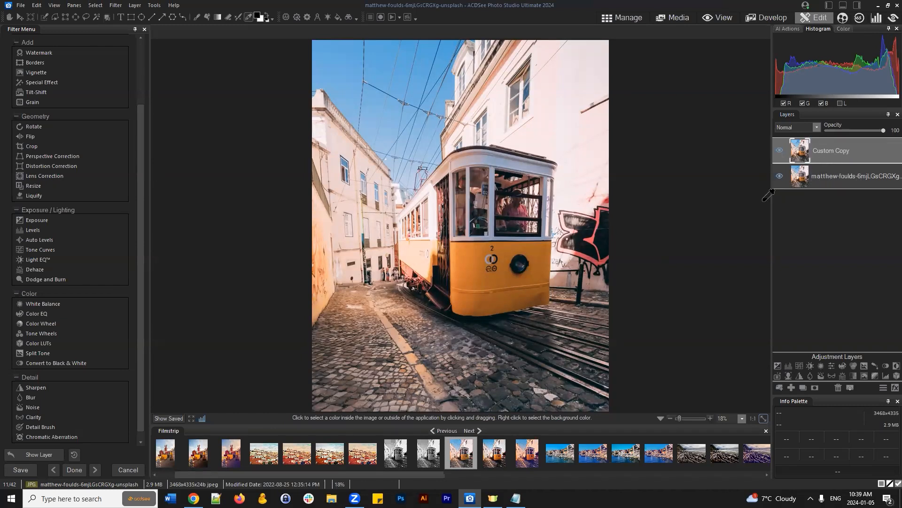
pyautogui.moveTo(847, 147); pyautogui.dragTo(843, 146)
pyautogui.click(51, 239)
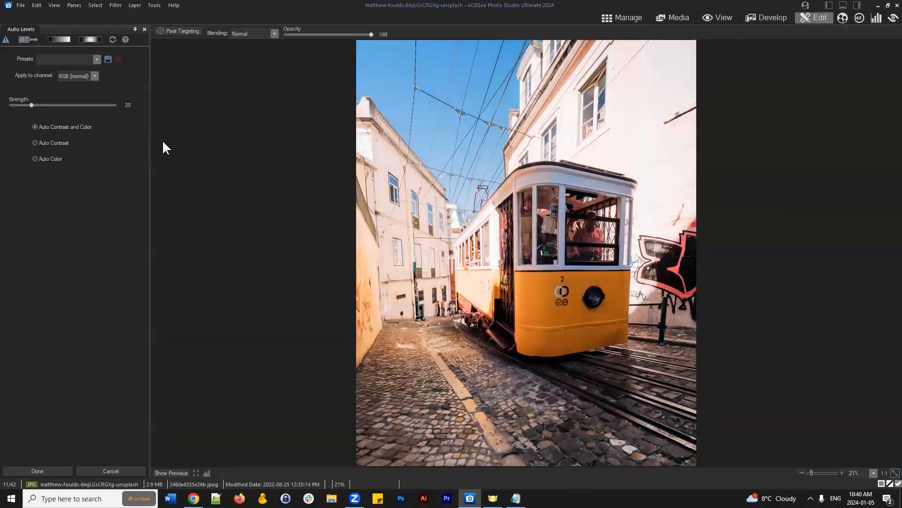
pyautogui.click(33, 126)
pyautogui.click(31, 104)
pyautogui.moveTo(31, 106); pyautogui.dragTo(145, 108)
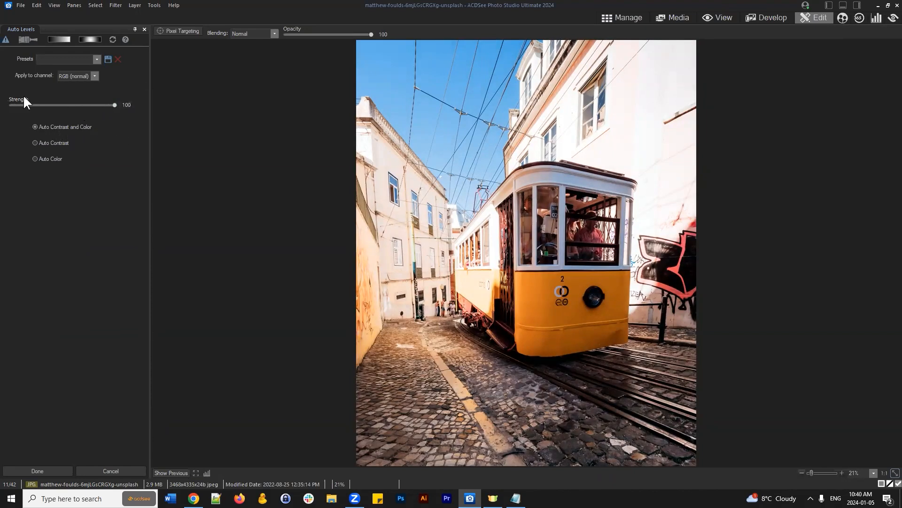
pyautogui.click(43, 472)
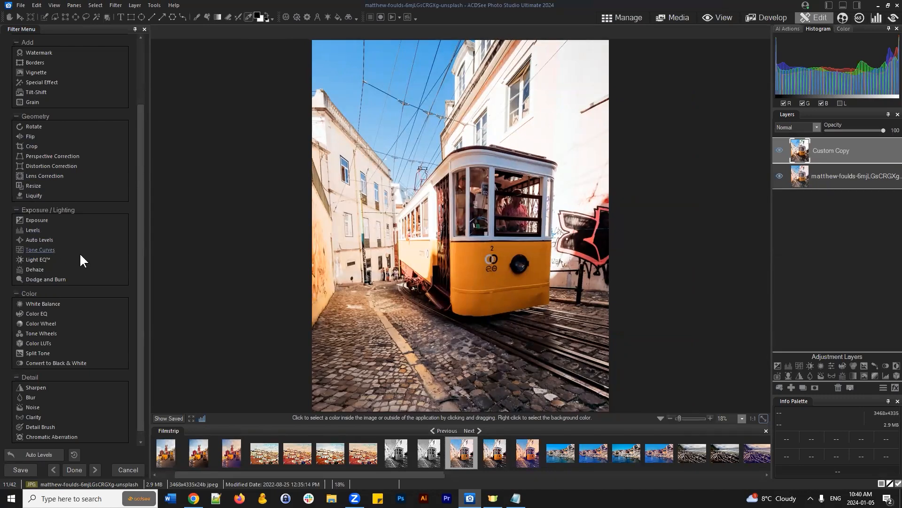
pyautogui.click(38, 240)
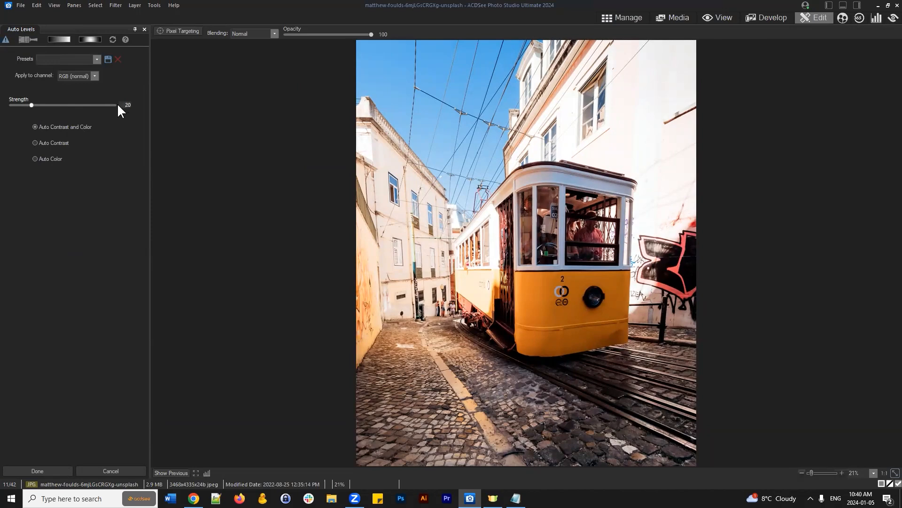
pyautogui.click(109, 470)
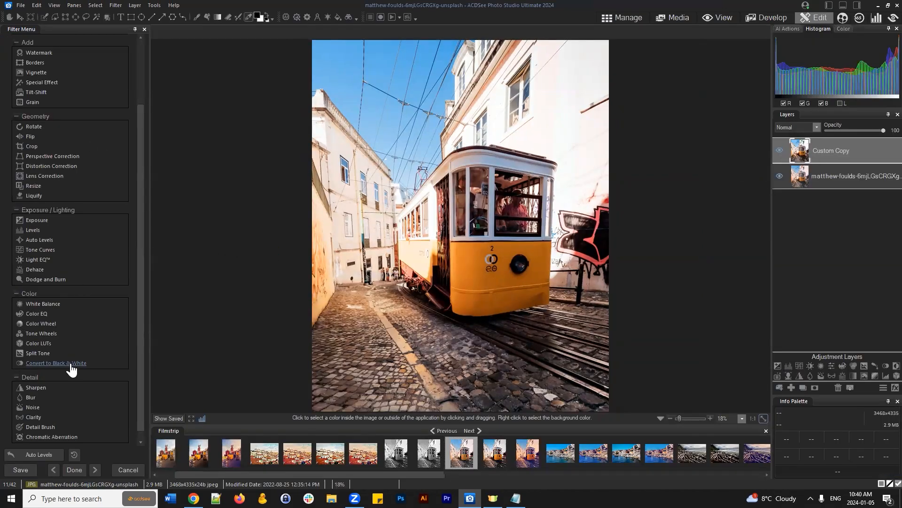
# Start Convert to Black & White on the Custom Copy layer and review its Contrast and Brightness settings
pyautogui.click(71, 363)
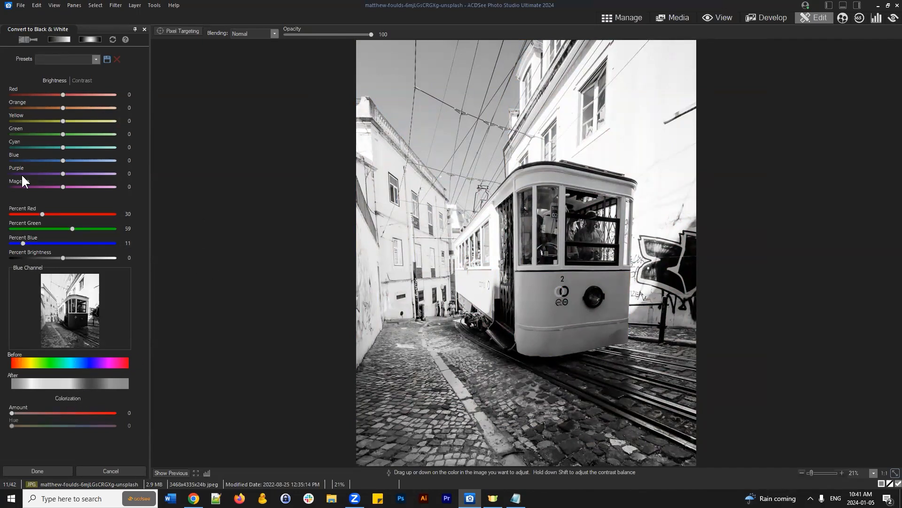
pyautogui.click(83, 79)
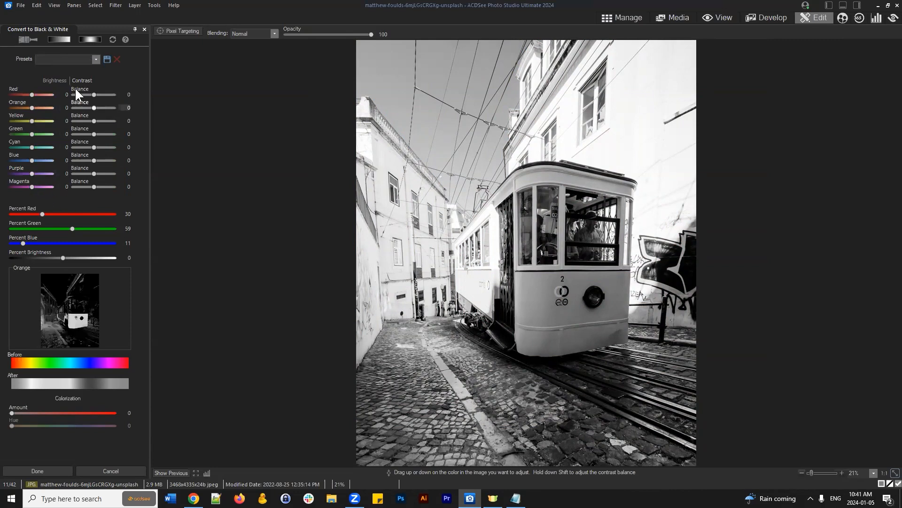
pyautogui.click(58, 79)
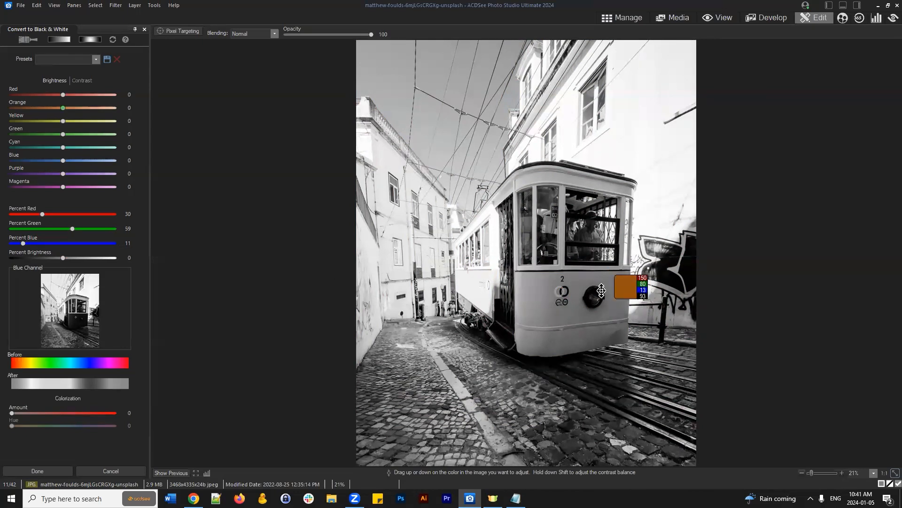
# Try Percent Blue at 56 and a lower Percent Green, and reset the channel percentages to their defaults
pyautogui.moveTo(23, 243); pyautogui.dragTo(68, 242)
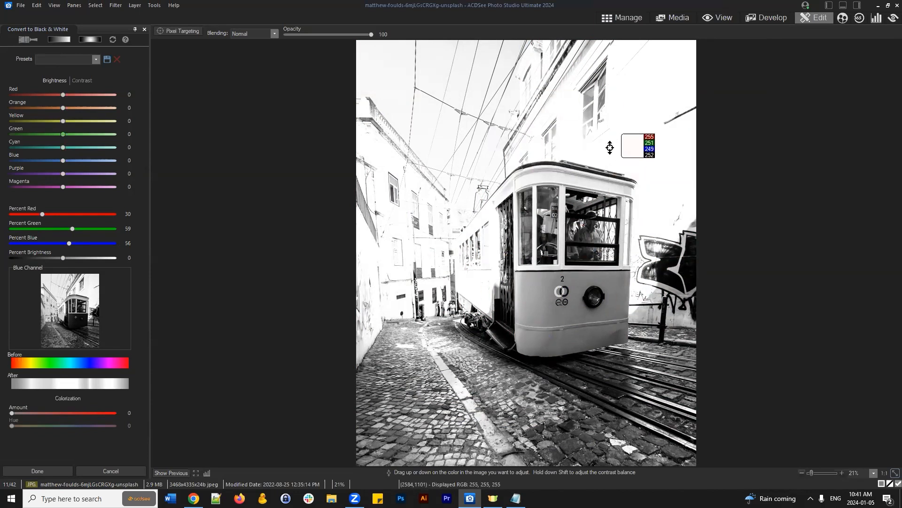
pyautogui.doubleClick(67, 242)
pyautogui.moveTo(71, 228); pyautogui.dragTo(46, 225)
pyautogui.rightClick(20, 210)
pyautogui.rightClick(30, 242)
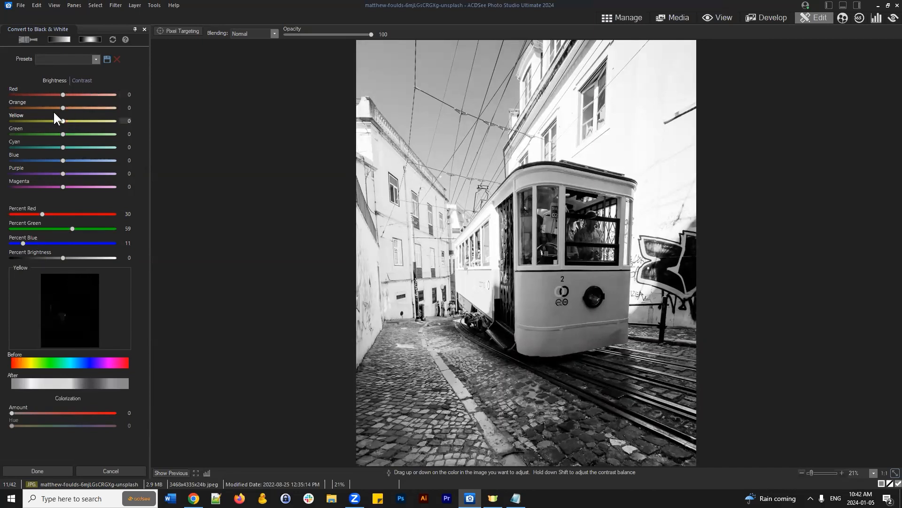
# Try the Orange brightness at 100 and at -100, and reset it to its default
pyautogui.moveTo(63, 108); pyautogui.dragTo(119, 103)
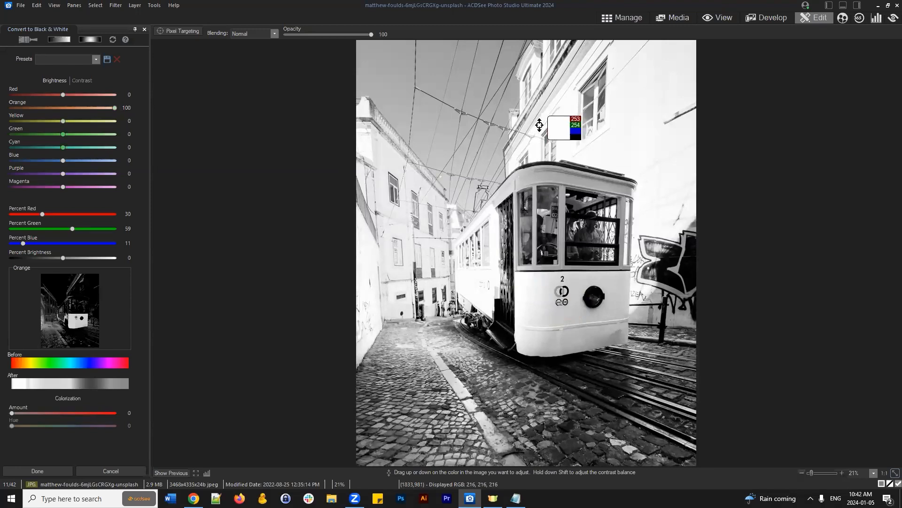
pyautogui.moveTo(99, 103); pyautogui.dragTo(137, 101)
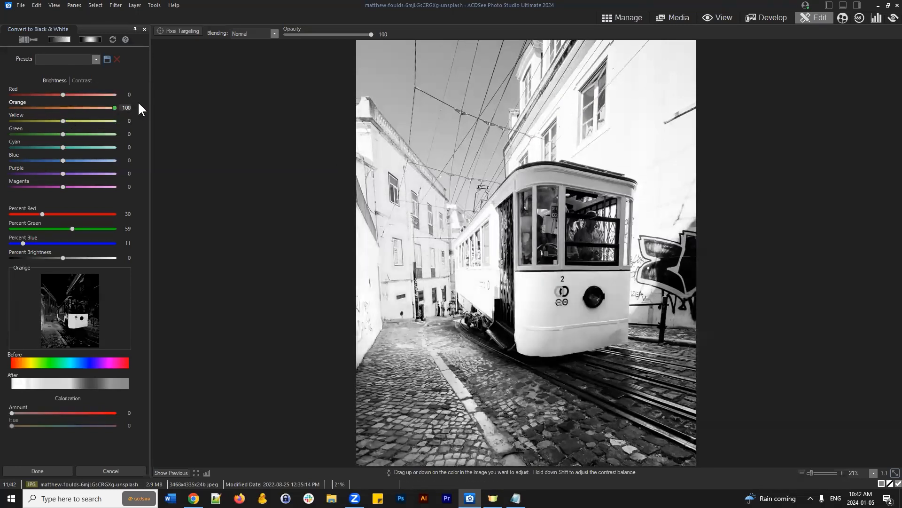
pyautogui.moveTo(60, 108); pyautogui.dragTo(2, 111)
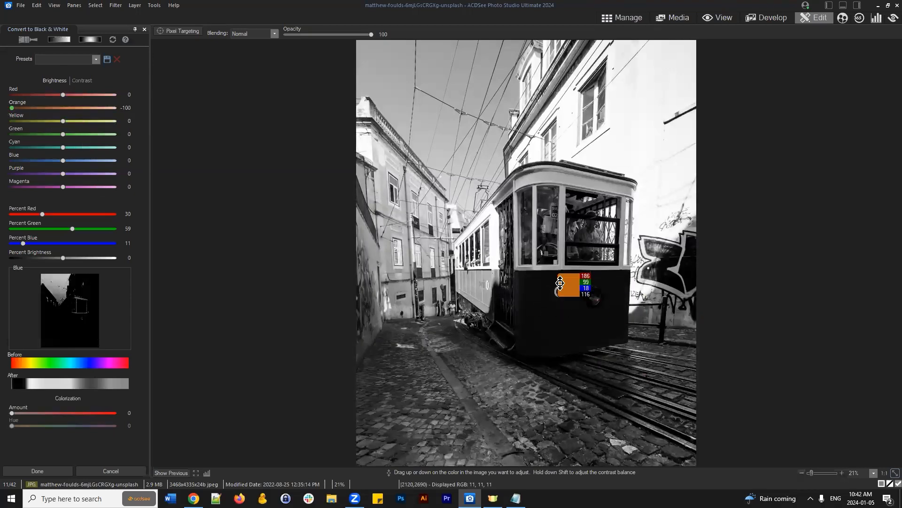
pyautogui.doubleClick(29, 106)
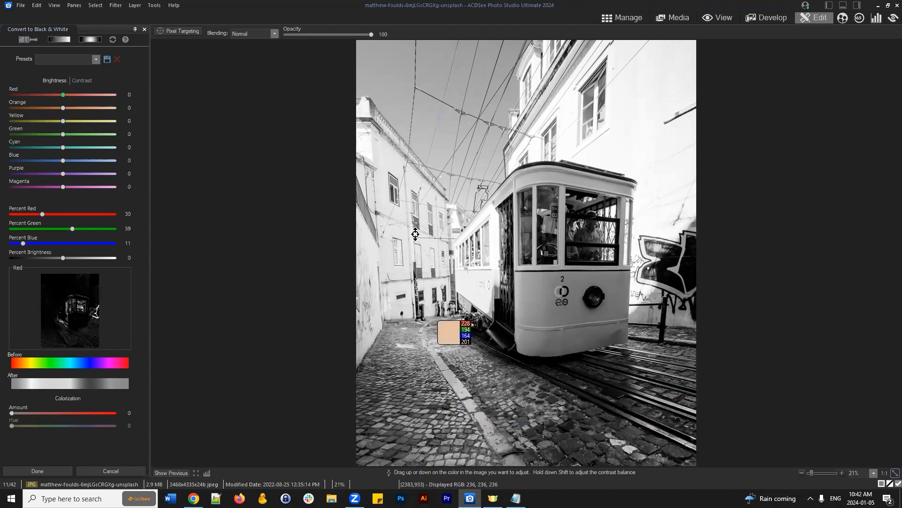
# Set the per-color contrast in Convert to Black & White to Blue 70, Red 65, and Orange 63
pyautogui.click(81, 82)
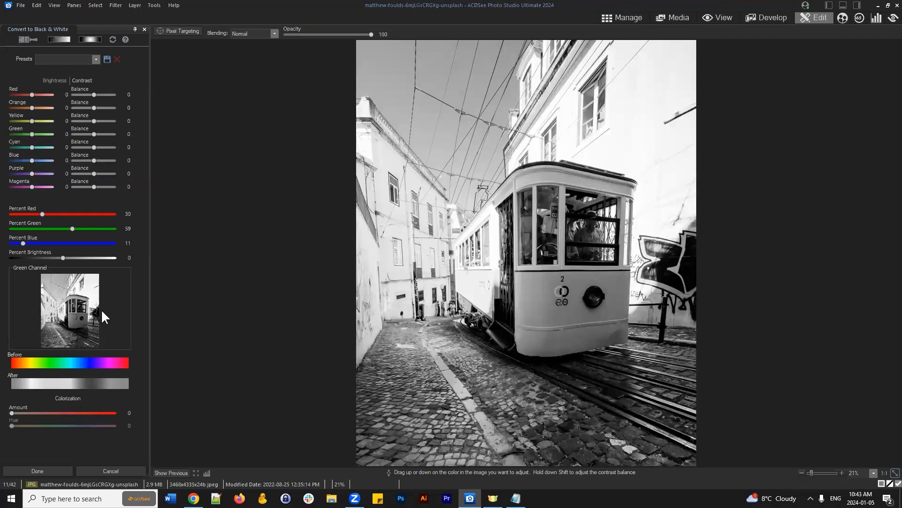
pyautogui.moveTo(34, 160)
pyautogui.mouseDown()
pyautogui.moveTo(69, 156)
pyautogui.moveTo(38, 159)
pyautogui.mouseUp()
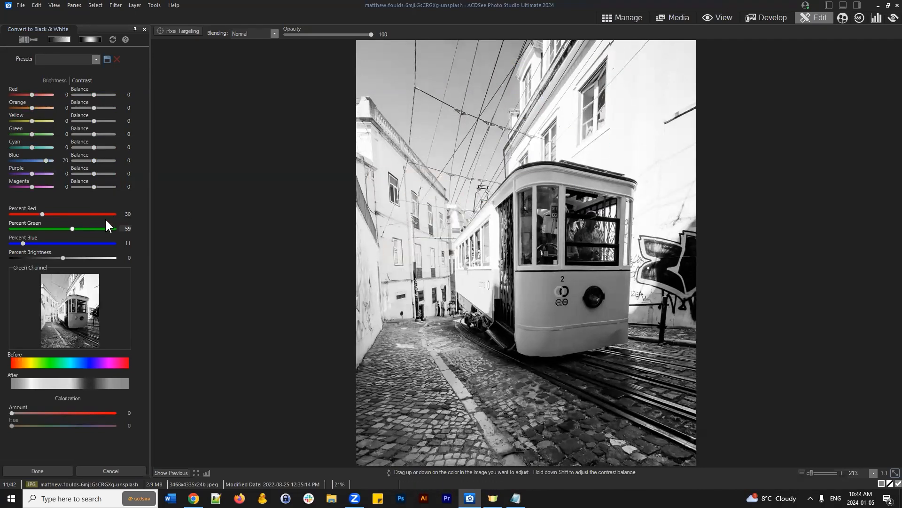
pyautogui.moveTo(32, 107)
pyautogui.mouseDown()
pyautogui.moveTo(50, 104)
pyautogui.moveTo(3, 112)
pyautogui.moveTo(46, 109)
pyautogui.mouseUp()
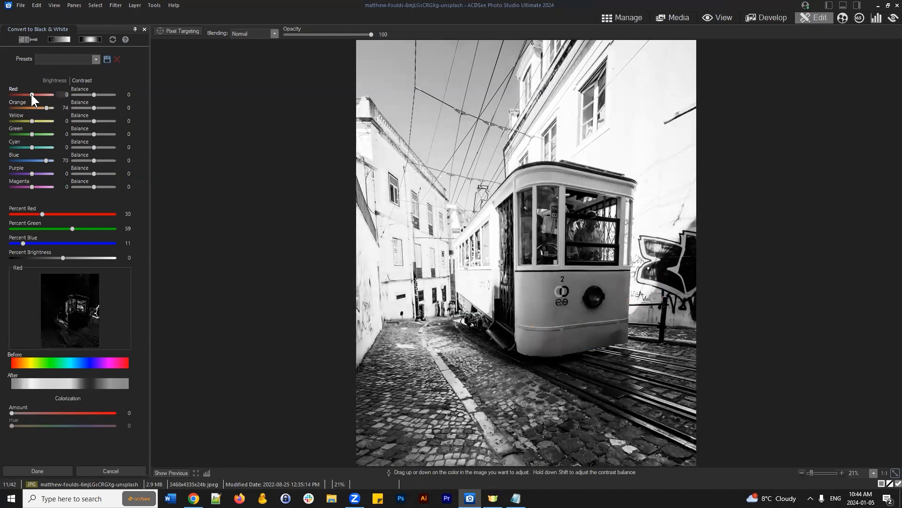
pyautogui.moveTo(38, 94); pyautogui.dragTo(50, 92)
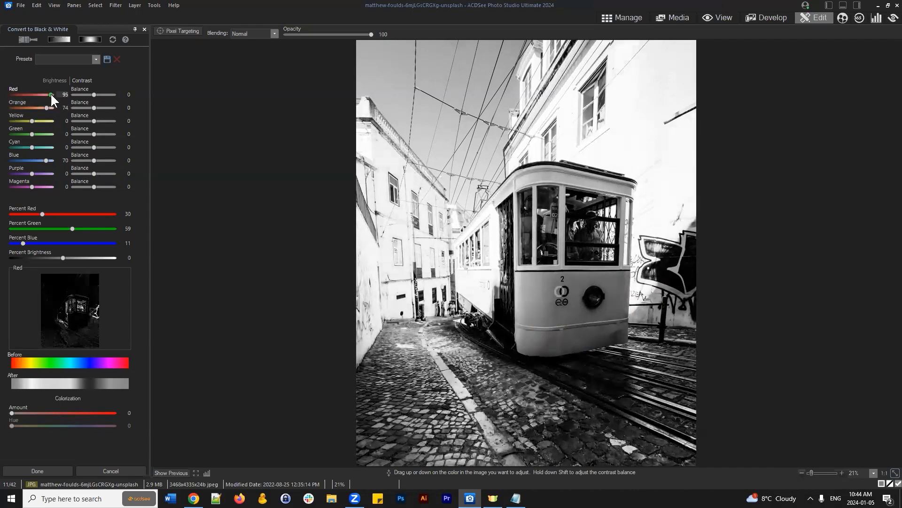
pyautogui.click(46, 107)
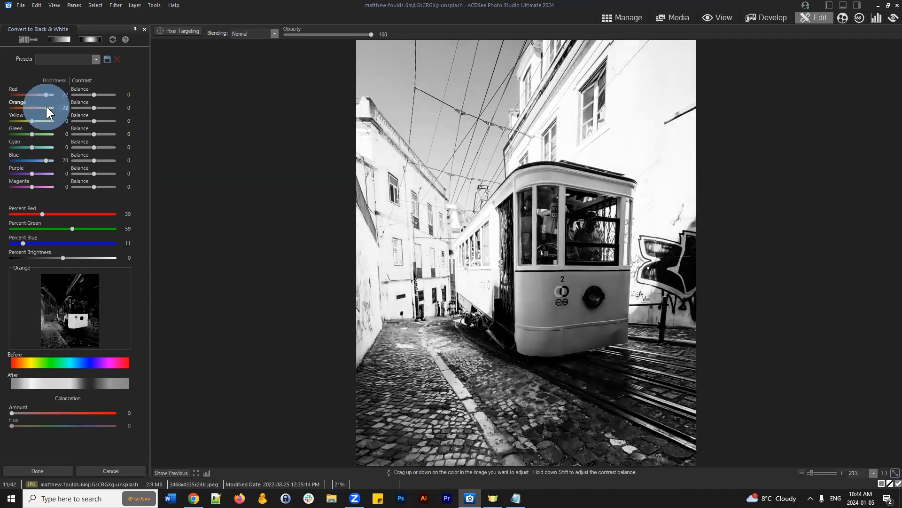
pyautogui.moveTo(46, 95); pyautogui.dragTo(45, 107)
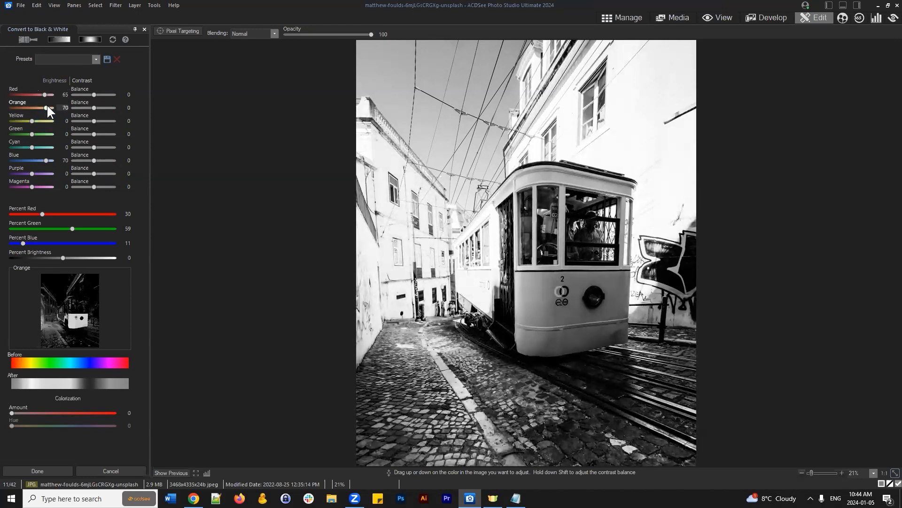
pyautogui.click(43, 107)
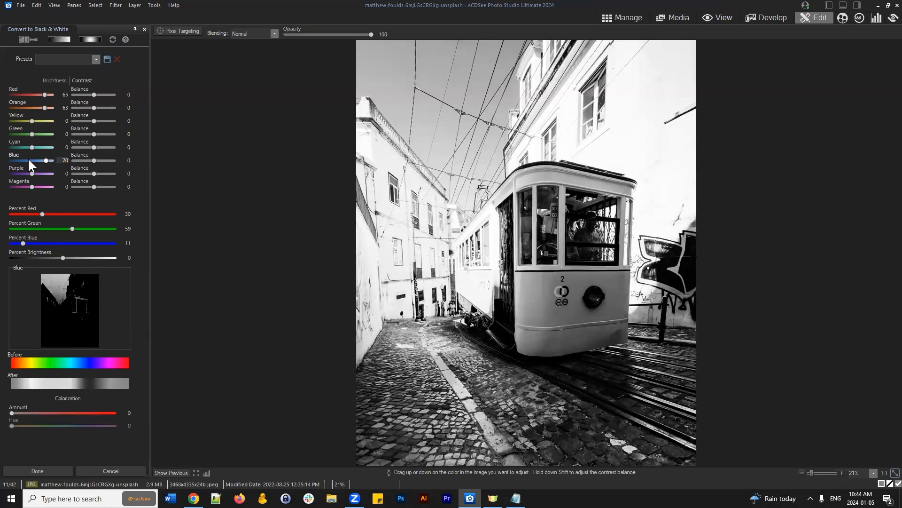
# Check the Blue contrast against the previous image and apply the black-and-white conversion to the Custom Copy layer
pyautogui.click(175, 471)
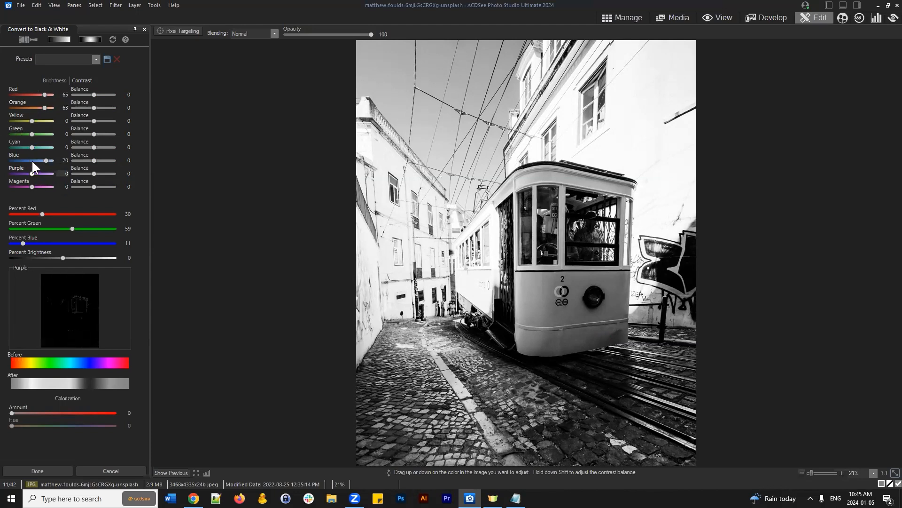
pyautogui.moveTo(46, 160)
pyautogui.mouseDown()
pyautogui.moveTo(1, 160)
pyautogui.moveTo(42, 160)
pyautogui.mouseUp()
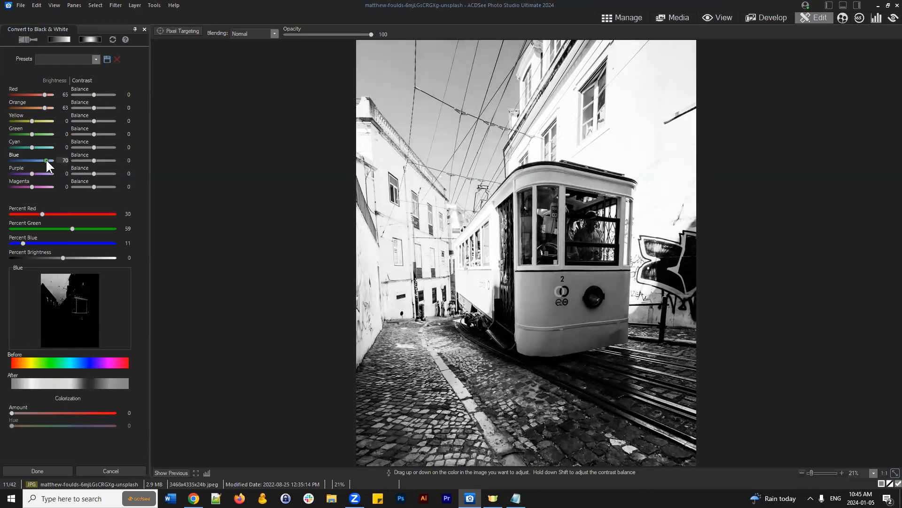
pyautogui.click(50, 470)
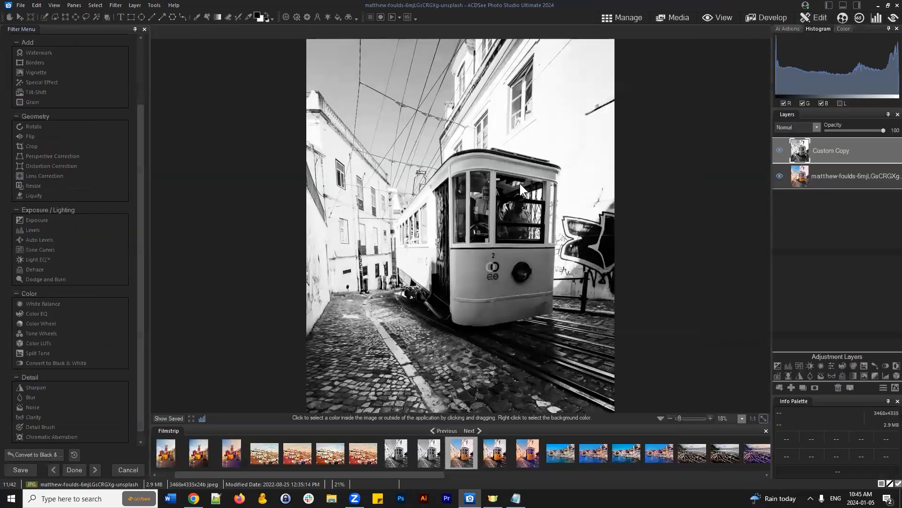
# Hide and show the converted Custom Copy layer to compare it with the color photo beneath
pyautogui.click(841, 144)
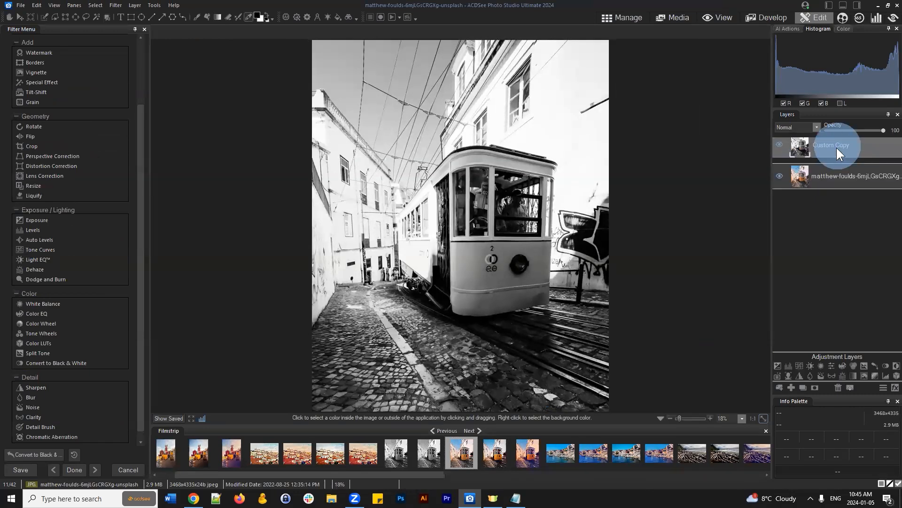
pyautogui.moveTo(833, 139); pyautogui.dragTo(831, 145)
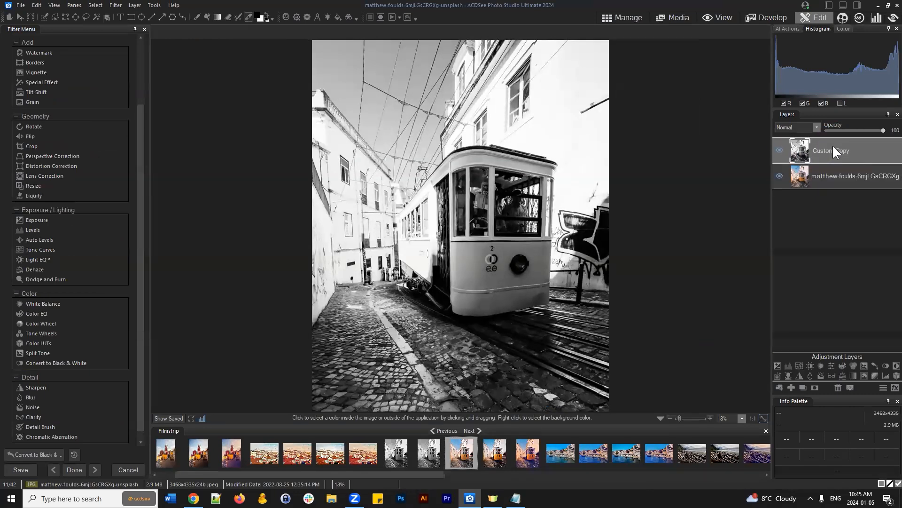
pyautogui.click(779, 150)
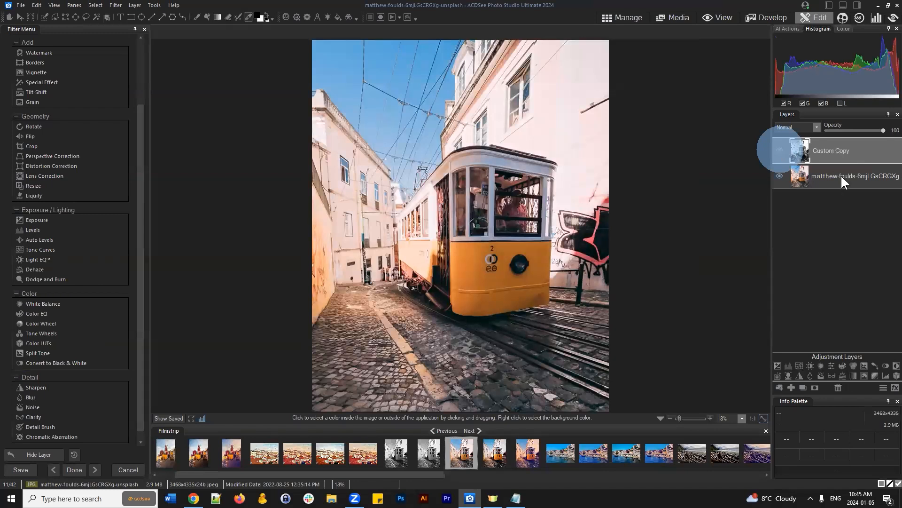
pyautogui.click(846, 179)
pyautogui.moveTo(850, 176); pyautogui.dragTo(847, 149)
pyautogui.click(779, 150)
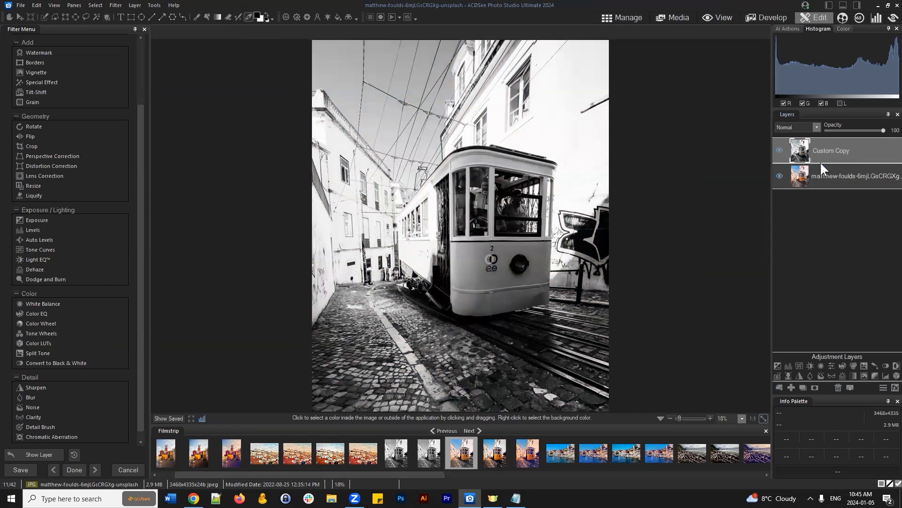
# Add a Black & White adjustment layer directly above the original photo layer and hide the Custom Copy layer
pyautogui.click(823, 168)
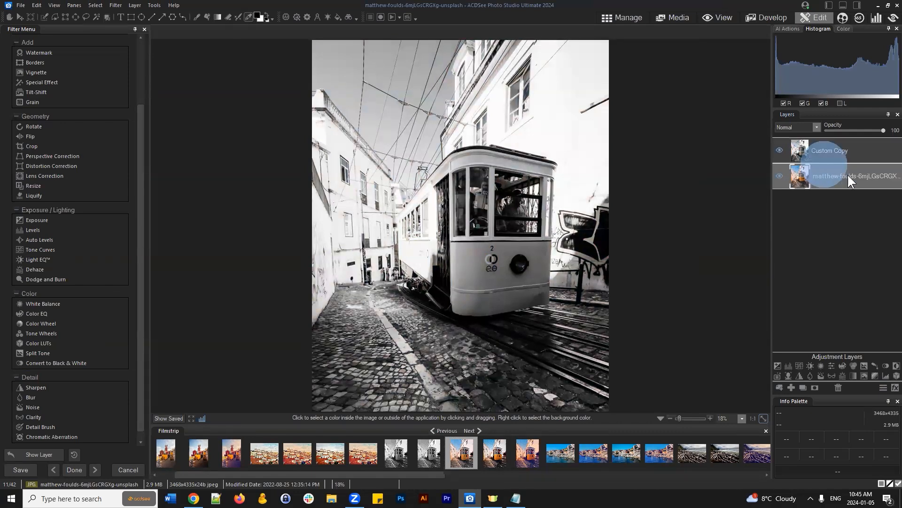
pyautogui.click(886, 366)
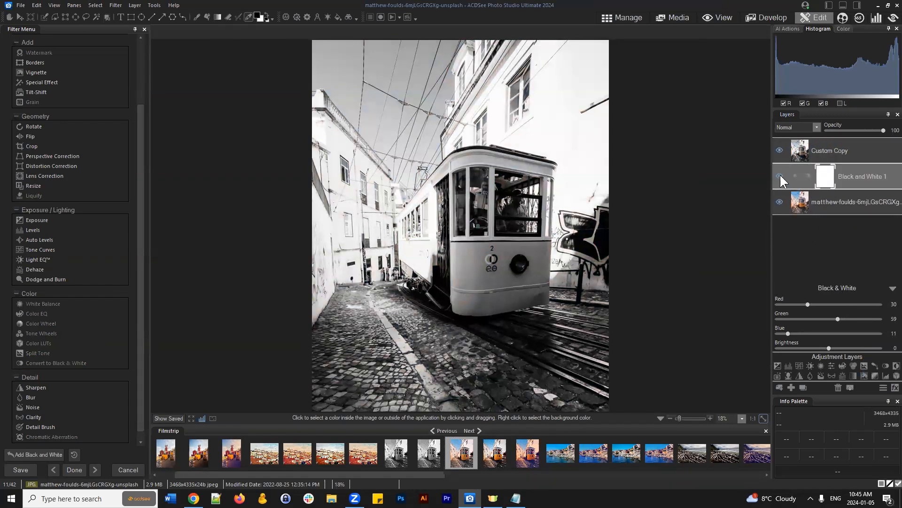
pyautogui.click(779, 150)
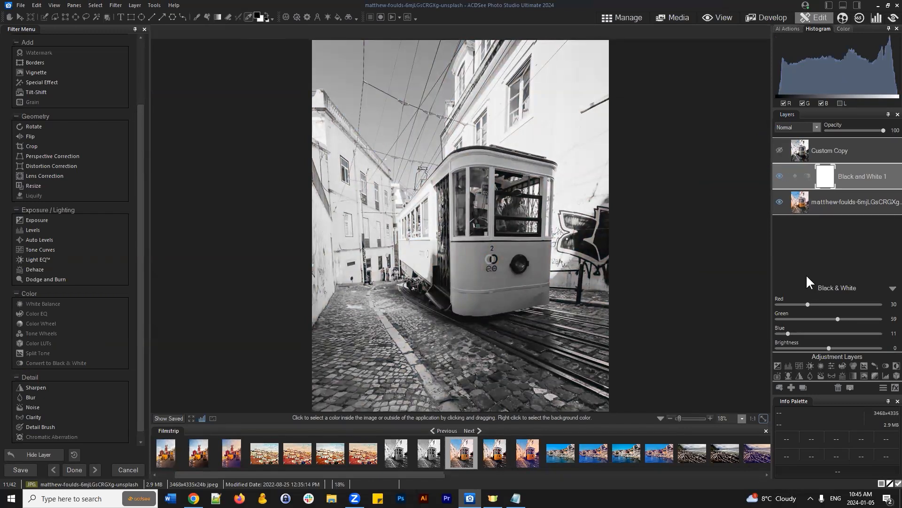
# Toggle the visibility of the Black & White adjustment layer and Custom Copy layer to compare the basic and custom conversions
pyautogui.click(780, 176)
pyautogui.click(779, 150)
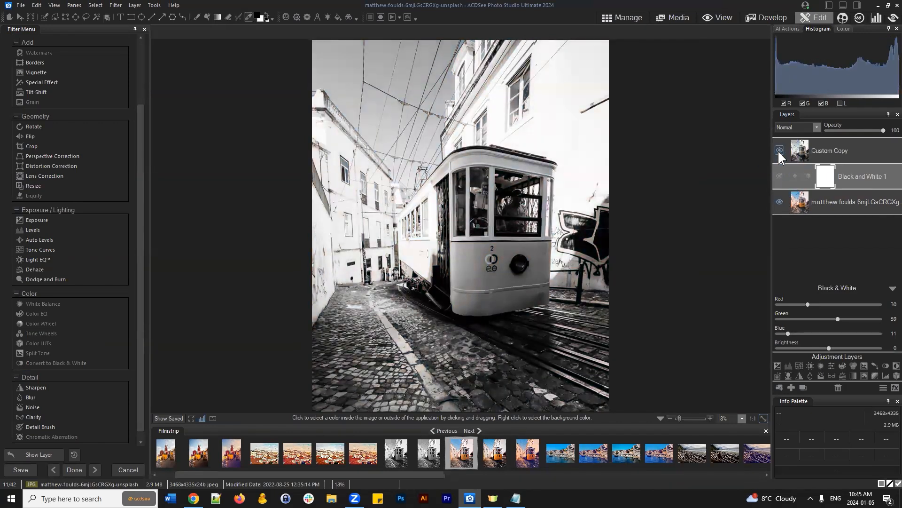
pyautogui.click(779, 175)
pyautogui.click(781, 150)
pyautogui.click(781, 149)
pyautogui.click(778, 149)
pyautogui.click(780, 150)
pyautogui.click(779, 149)
pyautogui.click(829, 248)
# Leave the layered edit and open the color tram photo in Develop mode
pyautogui.click(628, 18)
pyautogui.click(450, 256)
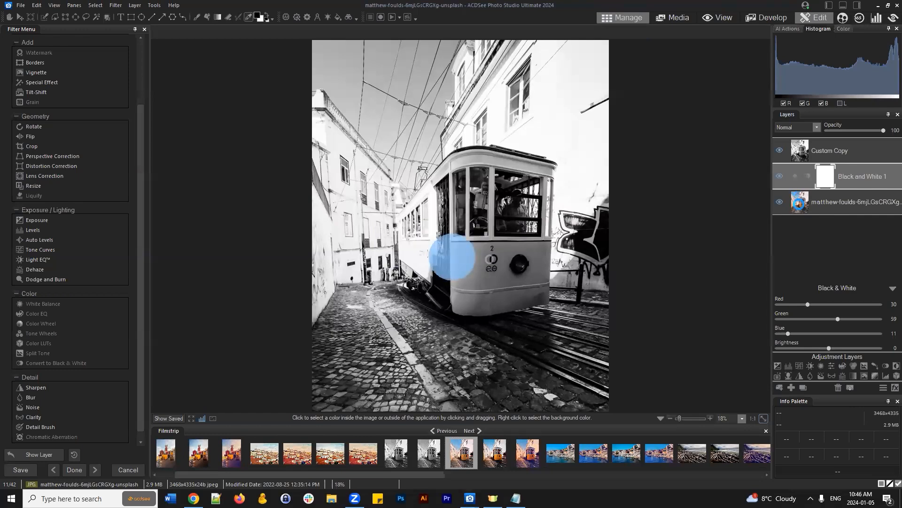
pyautogui.click(729, 84)
pyautogui.click(770, 17)
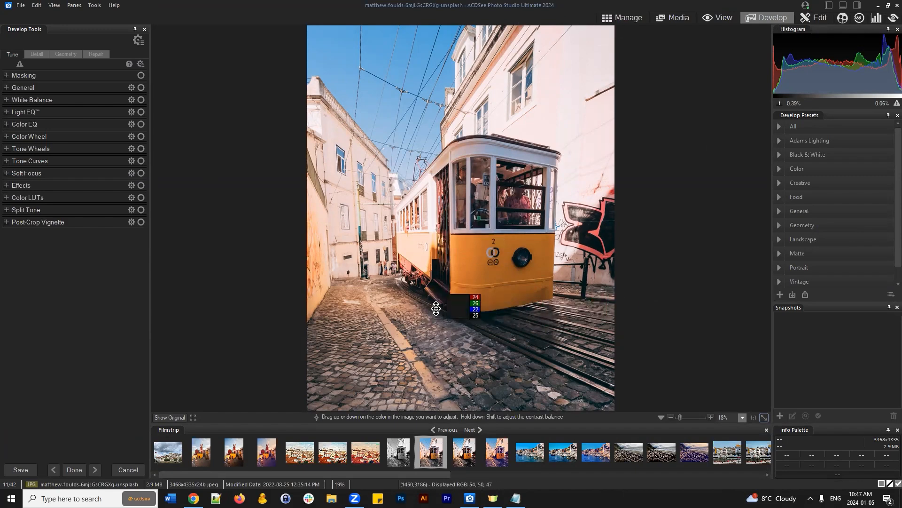
# Set the photo's General treatment to Black & White, switching back to Color to compare the two
pyautogui.click(8, 88)
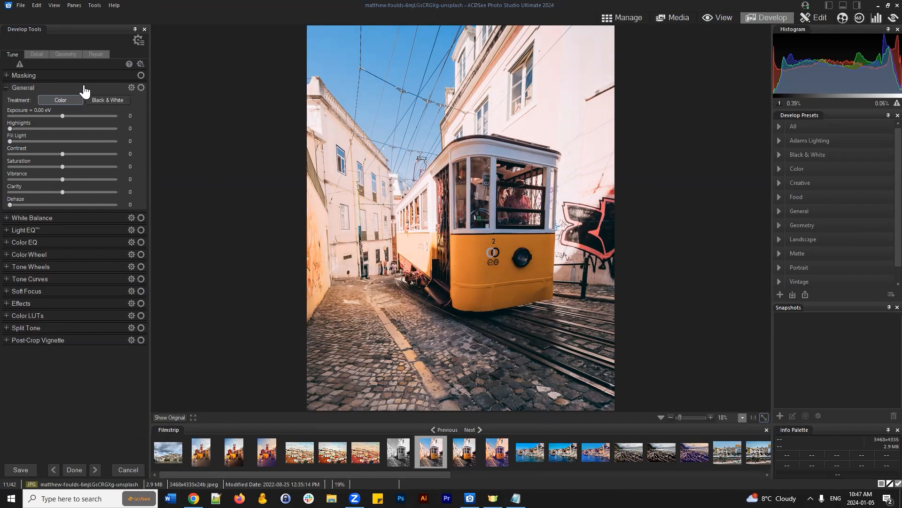
pyautogui.click(101, 99)
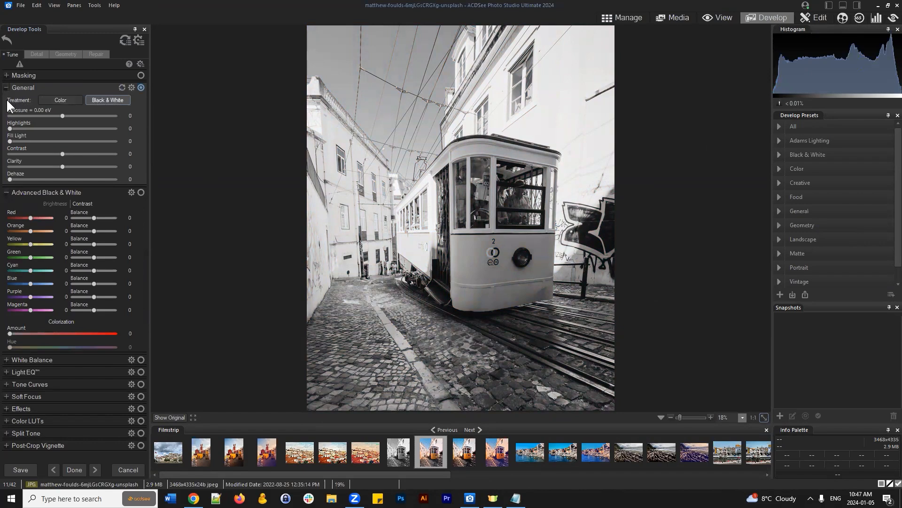
pyautogui.click(57, 100)
pyautogui.click(112, 97)
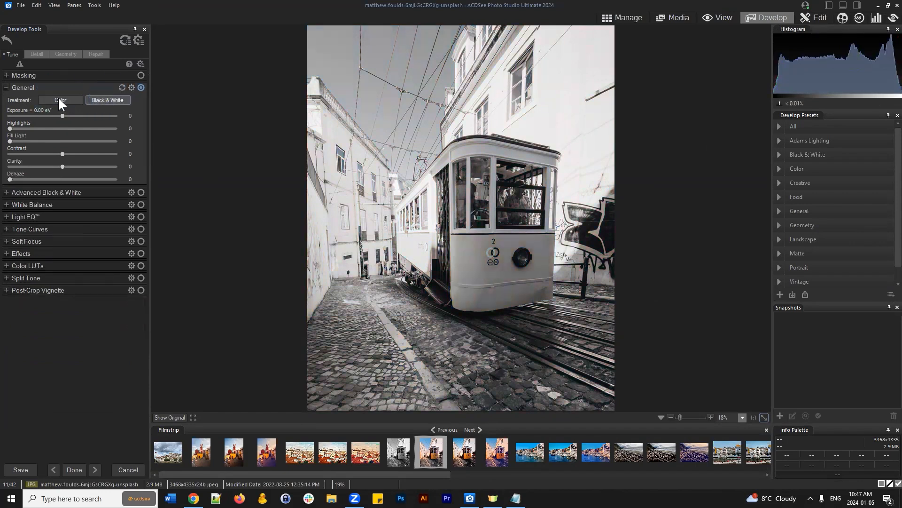
pyautogui.click(60, 99)
pyautogui.click(115, 98)
# Set Exposure to -30, Contrast to 28, and Clarity to 29, with Advanced Black & White contrast at Red 33, Orange 33, and Blue 62
pyautogui.moveTo(63, 153)
pyautogui.mouseDown()
pyautogui.moveTo(72, 153)
pyautogui.moveTo(72, 168)
pyautogui.moveTo(79, 154)
pyautogui.mouseUp()
pyautogui.moveTo(62, 116); pyautogui.dragTo(58, 116)
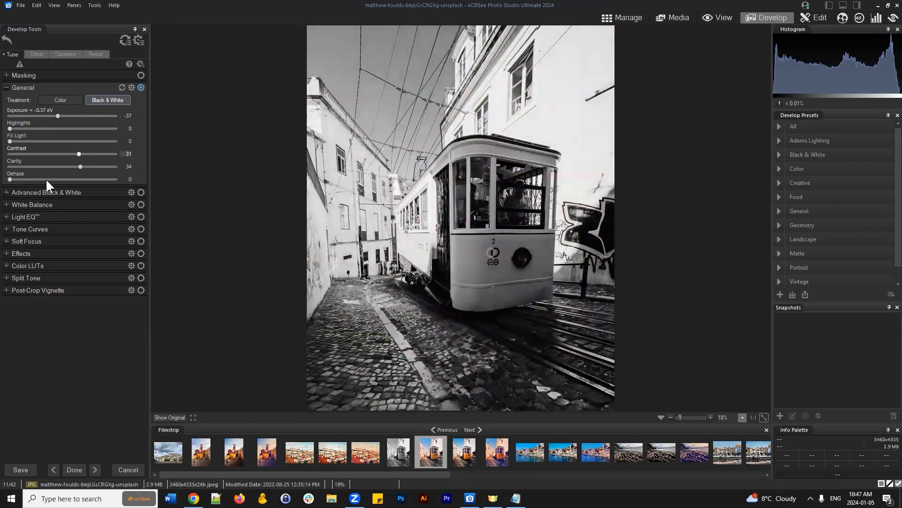
pyautogui.click(18, 192)
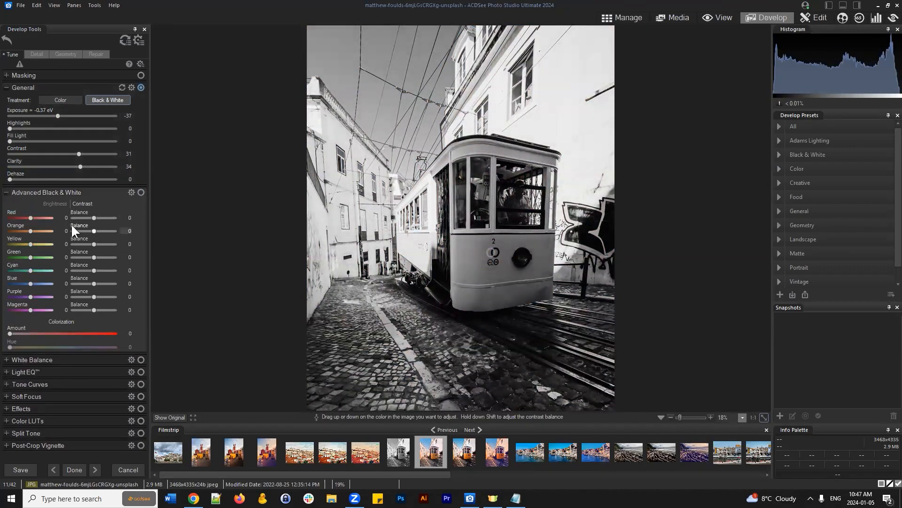
pyautogui.moveTo(32, 231)
pyautogui.mouseDown()
pyautogui.moveTo(45, 231)
pyautogui.moveTo(37, 217)
pyautogui.mouseUp()
pyautogui.moveTo(29, 284)
pyautogui.mouseDown()
pyautogui.moveTo(53, 283)
pyautogui.moveTo(44, 283)
pyautogui.mouseUp()
pyautogui.moveTo(58, 116); pyautogui.dragTo(59, 115)
pyautogui.moveTo(79, 154); pyautogui.dragTo(77, 167)
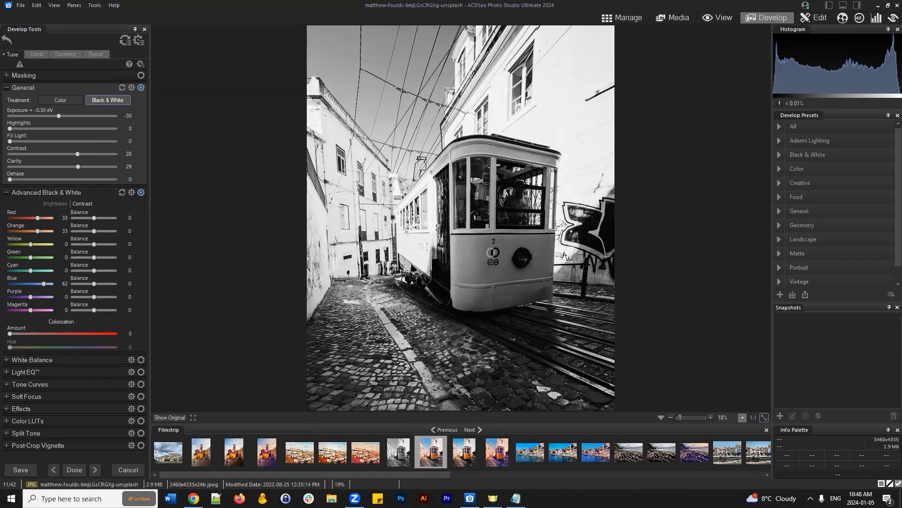
# Try the Advanced Black & White contrast for Red and Orange at 42 and at -100
pyautogui.doubleClick(36, 218)
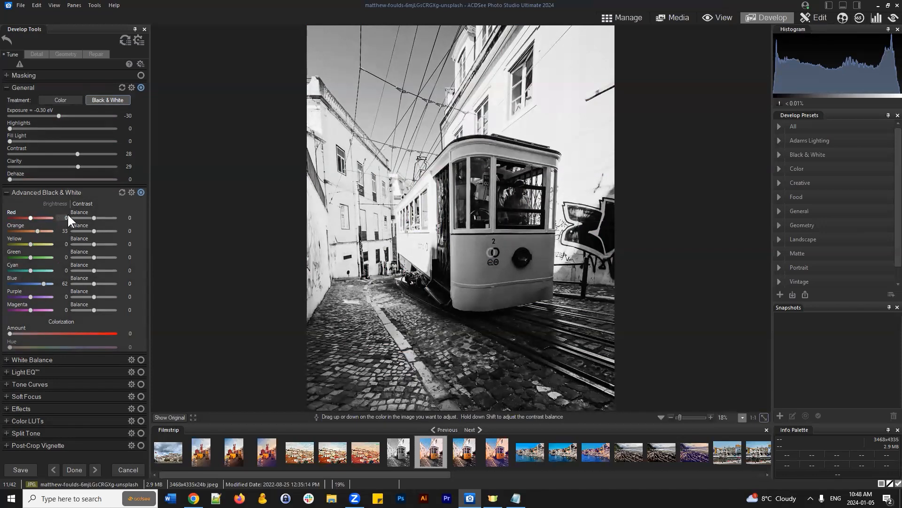
pyautogui.moveTo(30, 216); pyautogui.dragTo(38, 216)
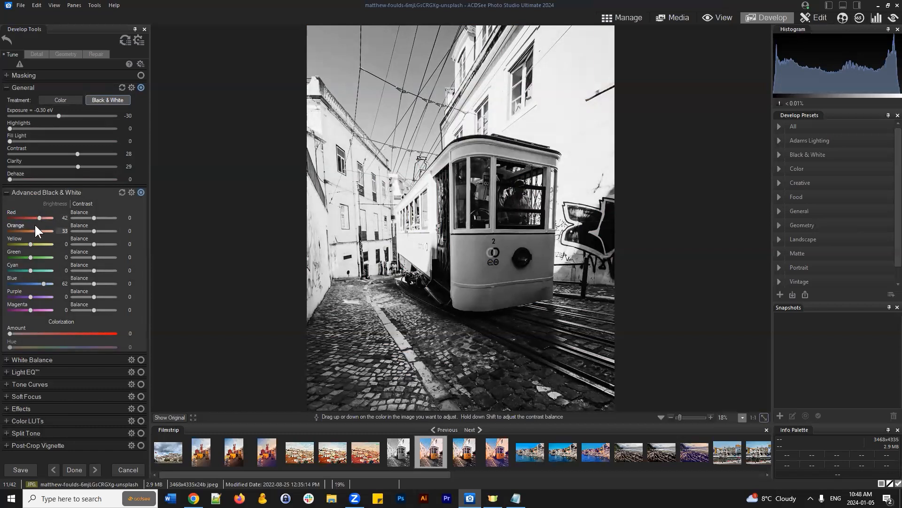
pyautogui.click(39, 230)
pyautogui.moveTo(33, 219); pyautogui.dragTo(11, 212)
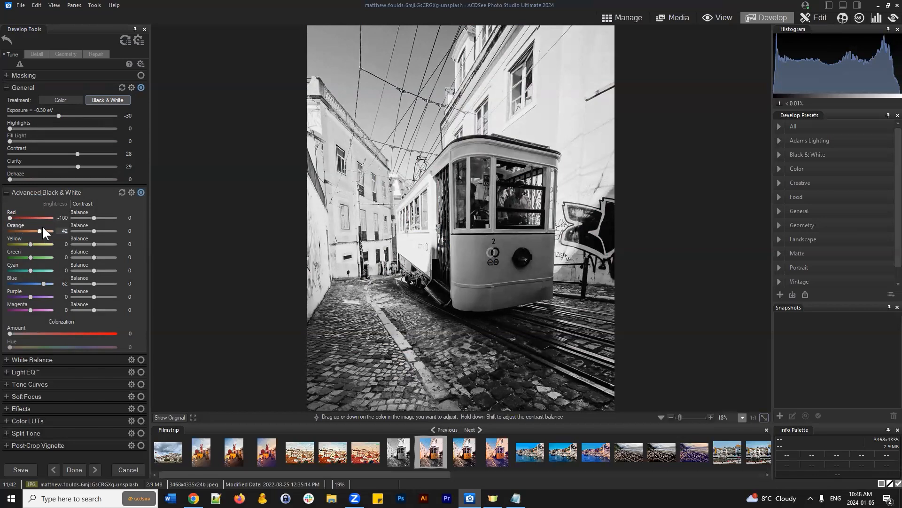
pyautogui.moveTo(40, 227); pyautogui.dragTo(6, 231)
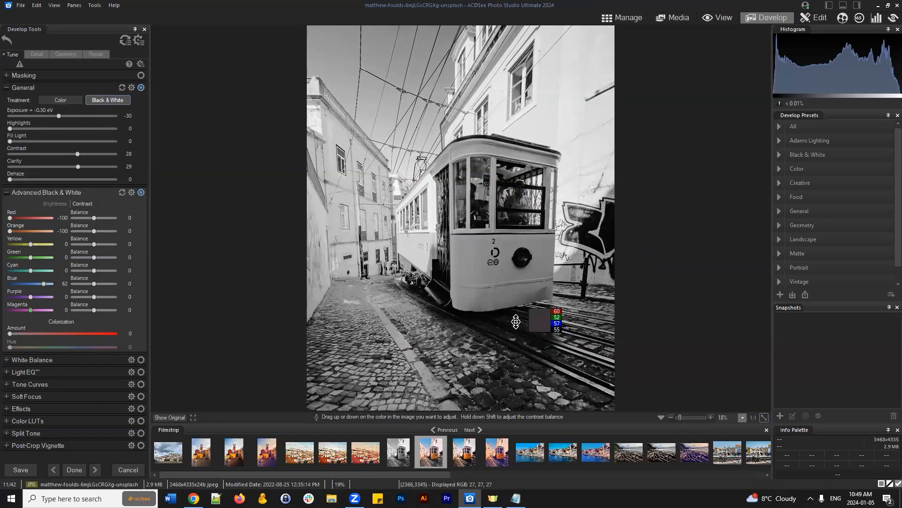
# Set the Advanced Black & White contrast to Red 60 and Orange 64
pyautogui.moveTo(32, 216)
pyautogui.mouseDown()
pyautogui.moveTo(55, 215)
pyautogui.moveTo(40, 229)
pyautogui.moveTo(52, 227)
pyautogui.moveTo(43, 218)
pyautogui.mouseUp()
pyautogui.moveTo(44, 228); pyautogui.dragTo(43, 227)
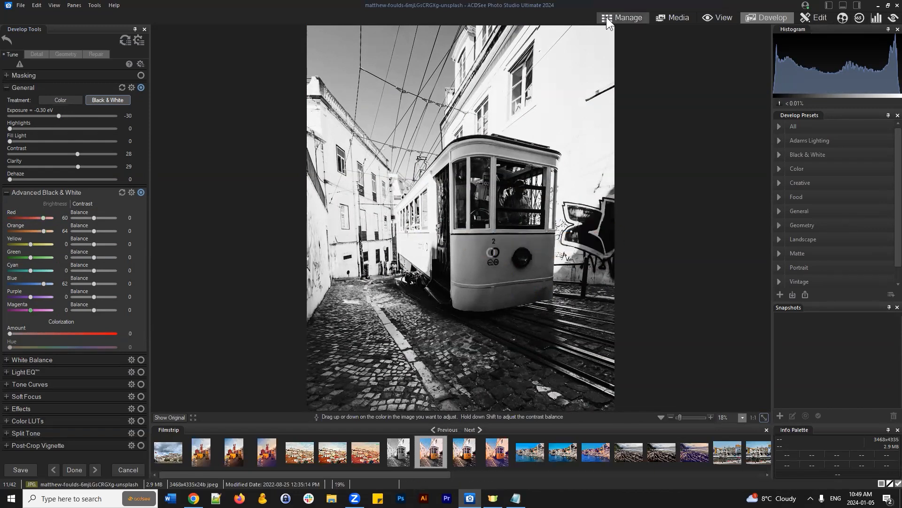
# Discard the unsaved Develop changes and open the color tram photo in Edit mode
pyautogui.click(630, 17)
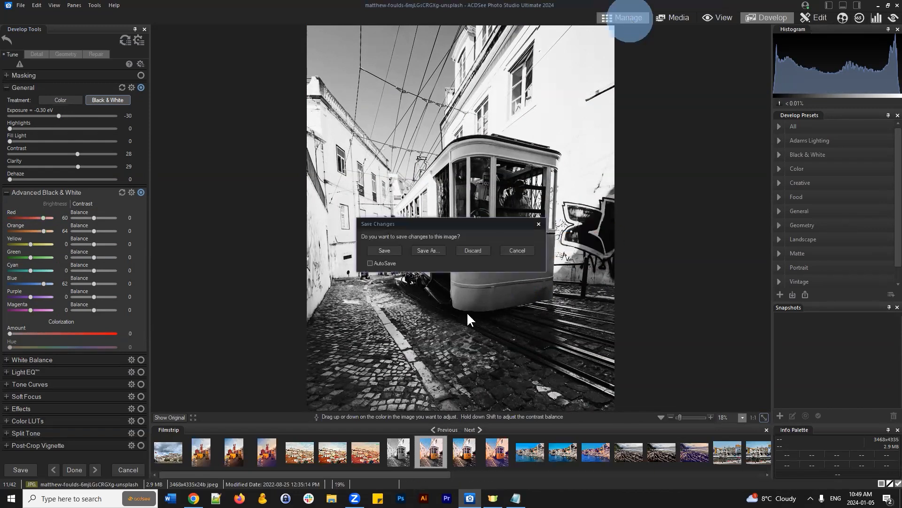
pyautogui.click(465, 246)
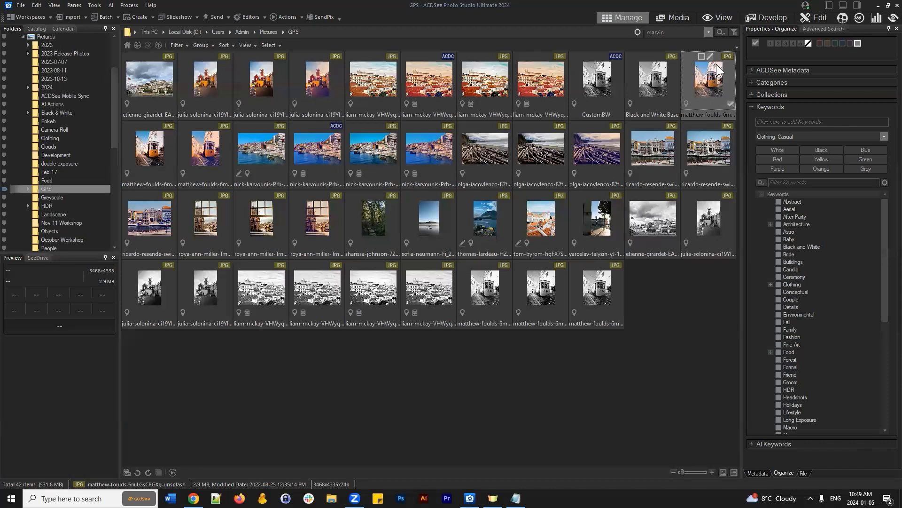
pyautogui.click(815, 12)
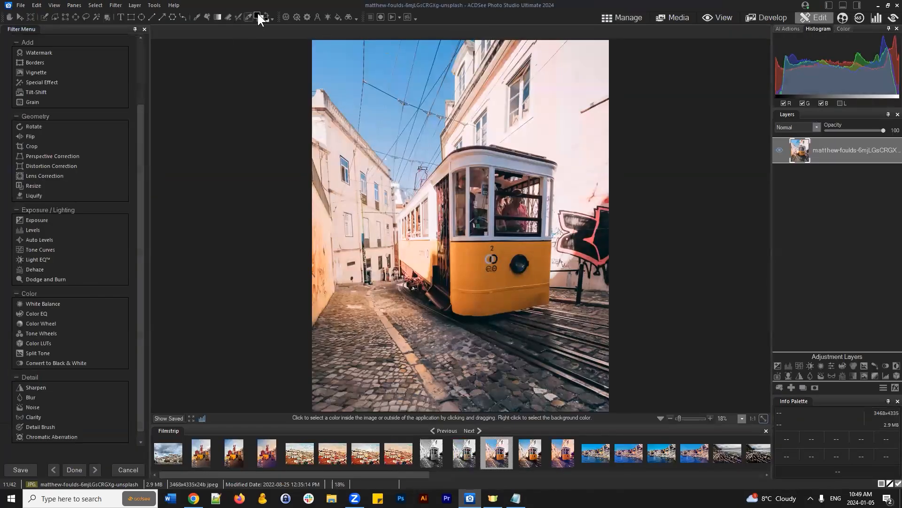
# Open the custom foreground color picker beside the tram and pick the muted mid-red 8D4445
pyautogui.click(258, 15)
pyautogui.click(407, 162)
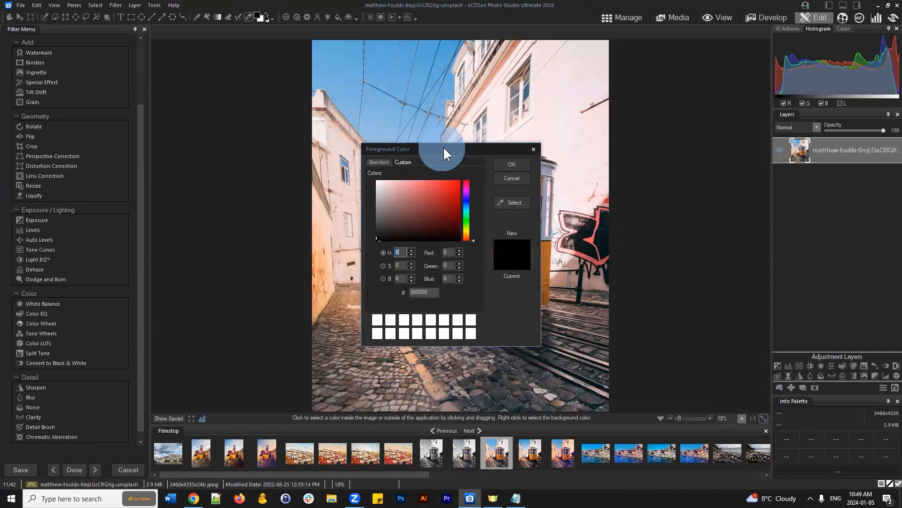
pyautogui.moveTo(443, 148); pyautogui.dragTo(508, 148)
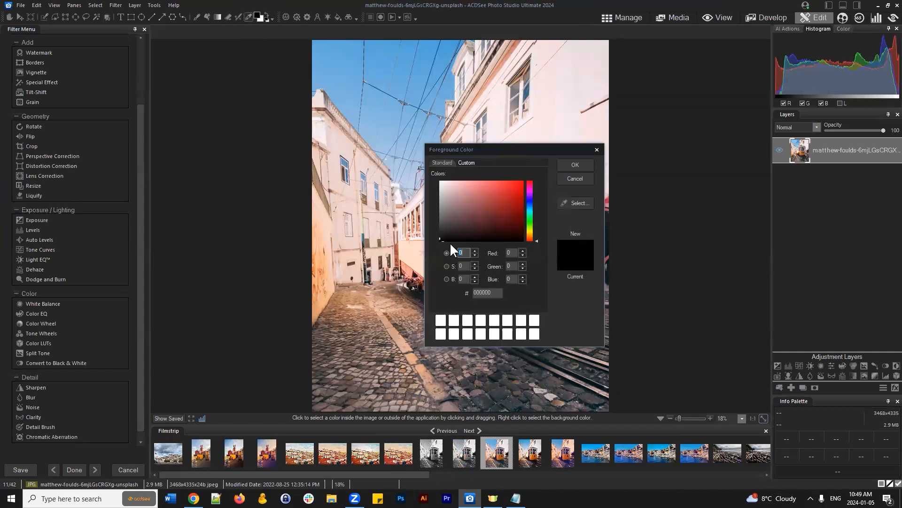
pyautogui.moveTo(444, 232); pyautogui.dragTo(483, 207)
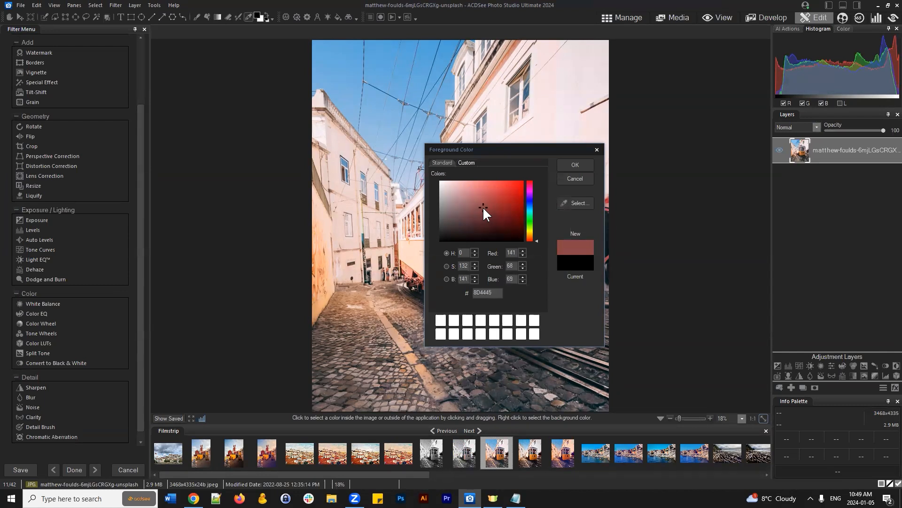
# Compare a fully saturated red with the unsaturated gray 9F9F9F at similar brightness, checking the picker's saturation value
pyautogui.click(452, 265)
pyautogui.moveTo(486, 206); pyautogui.dragTo(528, 207)
pyautogui.click(468, 265)
pyautogui.moveTo(522, 205); pyautogui.dragTo(432, 209)
pyautogui.click(463, 267)
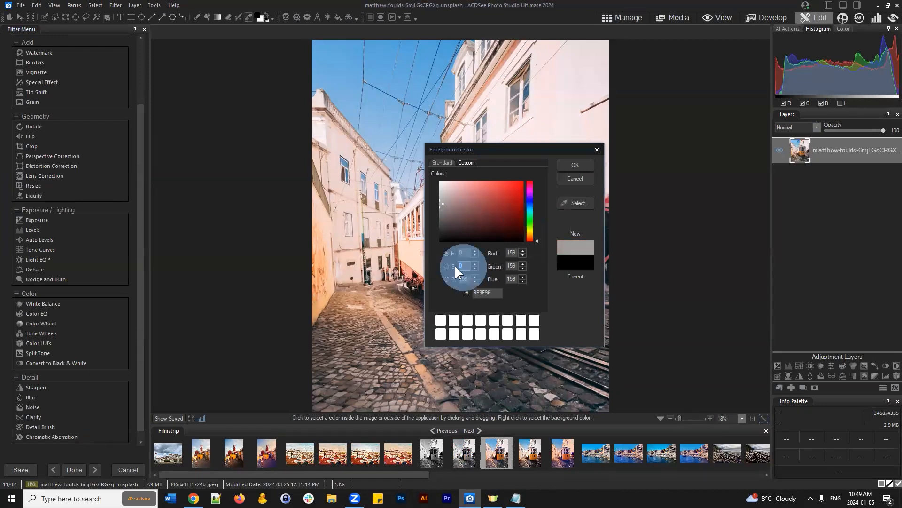
# Try the muted reds 8D4242 and 8D4545, the vivid red FF0707, and the muted red 8B4545 as foreground color
pyautogui.moveTo(442, 202); pyautogui.dragTo(483, 207)
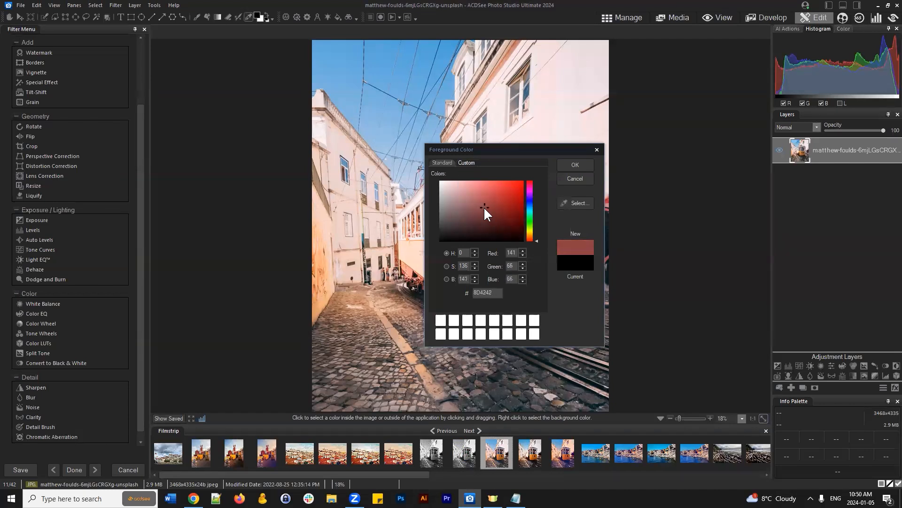
pyautogui.moveTo(484, 207)
pyautogui.mouseDown()
pyautogui.moveTo(529, 193)
pyautogui.moveTo(526, 184)
pyautogui.moveTo(494, 198)
pyautogui.moveTo(526, 183)
pyautogui.moveTo(430, 201)
pyautogui.moveTo(426, 174)
pyautogui.moveTo(482, 208)
pyautogui.mouseUp()
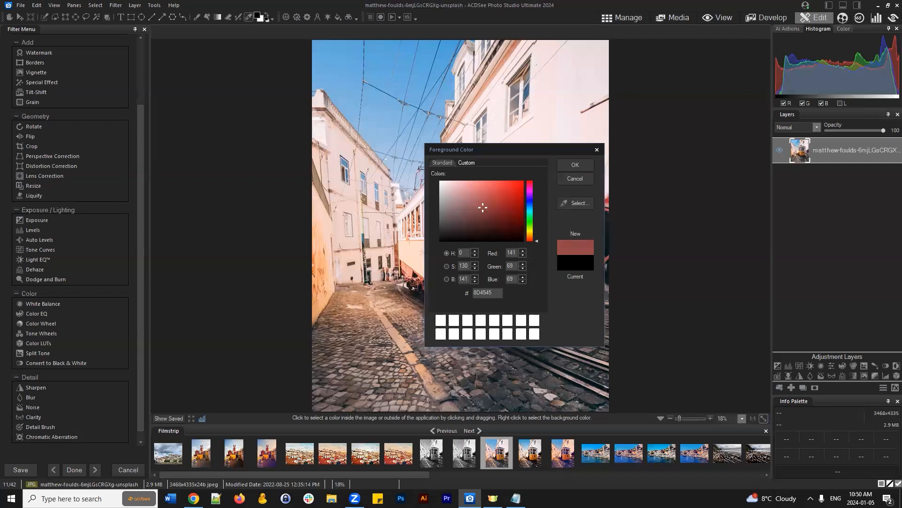
pyautogui.moveTo(483, 208); pyautogui.dragTo(521, 176)
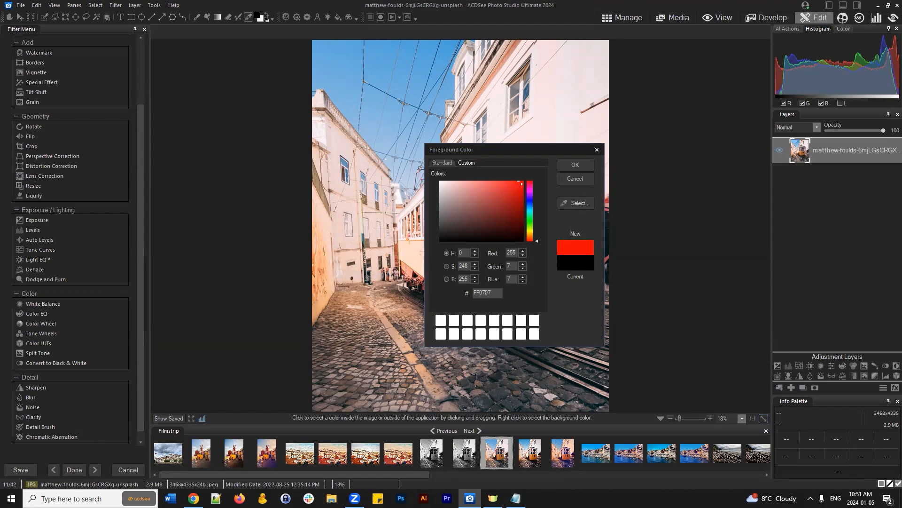
pyautogui.moveTo(517, 187); pyautogui.dragTo(481, 207)
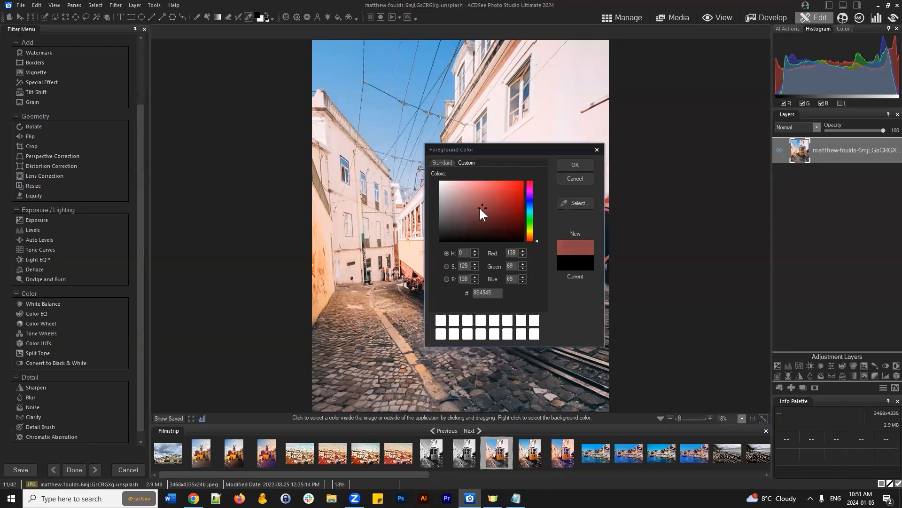
pyautogui.moveTo(480, 205); pyautogui.dragTo(481, 207)
# Try white, the muted reds 853E3E and 8B3F3F, and an unsaturated gray as foreground color, and close the picker
pyautogui.moveTo(509, 190)
pyautogui.mouseDown()
pyautogui.moveTo(484, 209)
pyautogui.moveTo(534, 183)
pyautogui.moveTo(400, 175)
pyautogui.mouseUp()
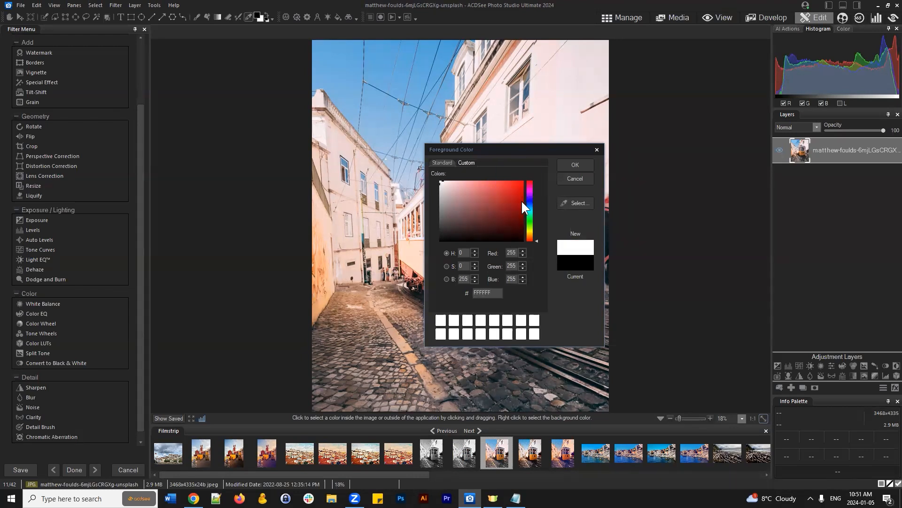
pyautogui.moveTo(484, 202); pyautogui.dragTo(485, 210)
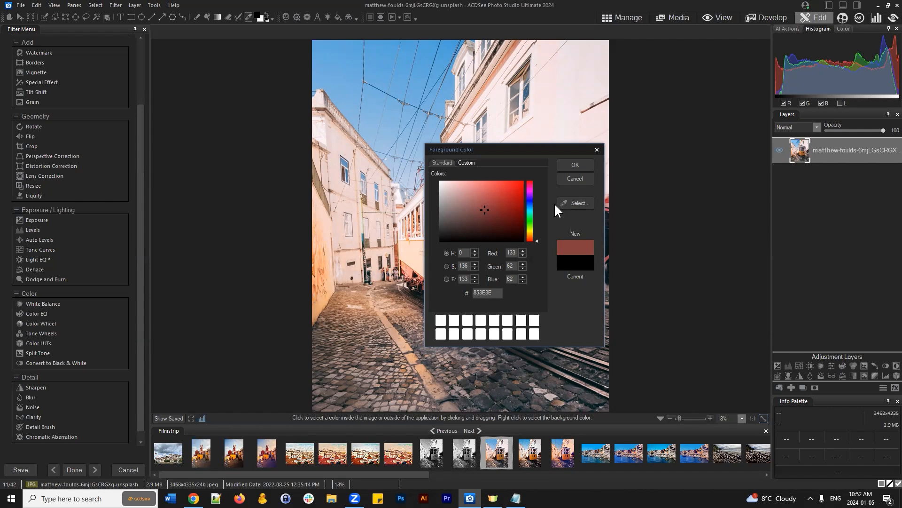
pyautogui.moveTo(491, 207); pyautogui.dragTo(484, 207)
pyautogui.doubleClick(459, 267)
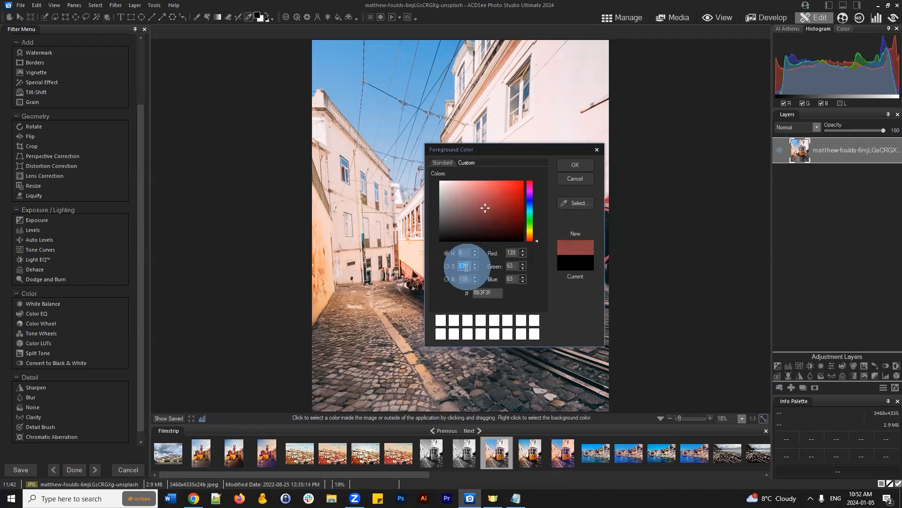
pyautogui.moveTo(480, 211); pyautogui.dragTo(414, 212)
pyautogui.click(576, 165)
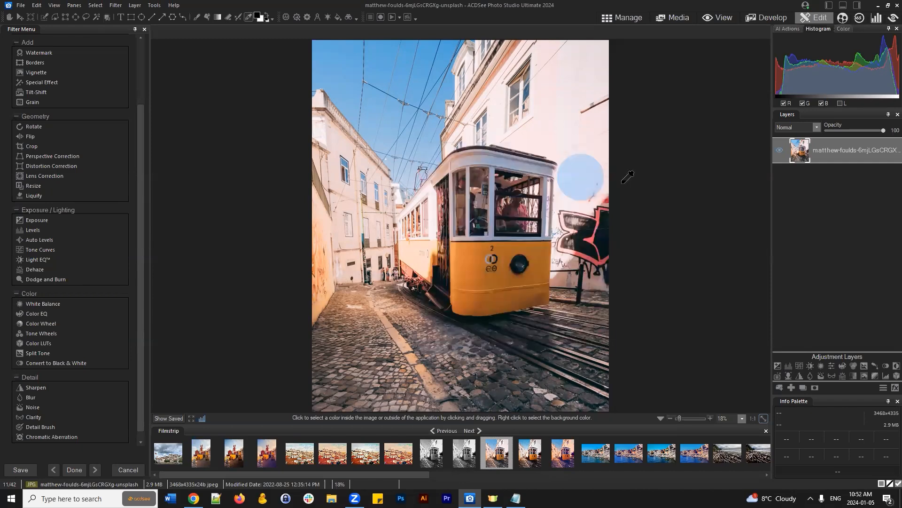
# Return to Manage mode, select the color tram photo next to Black and White Base, and open it in Develop mode
pyautogui.click(631, 17)
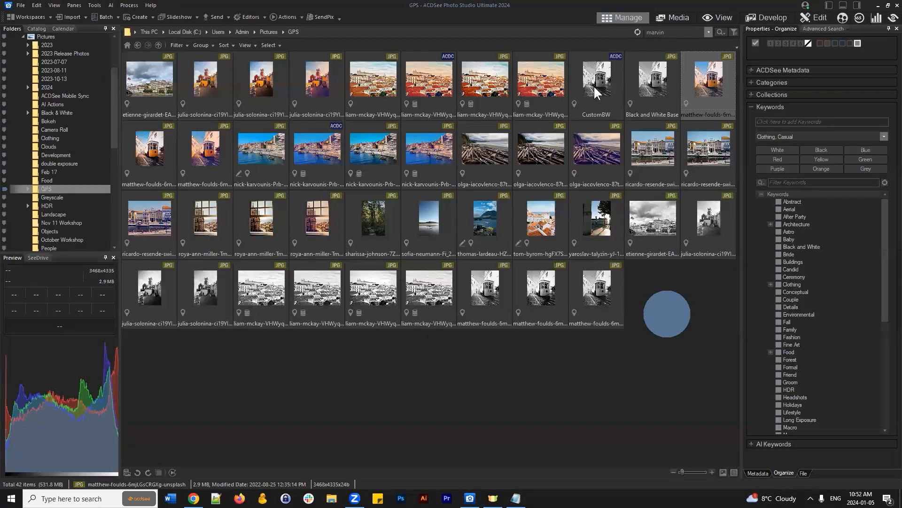
pyautogui.click(663, 89)
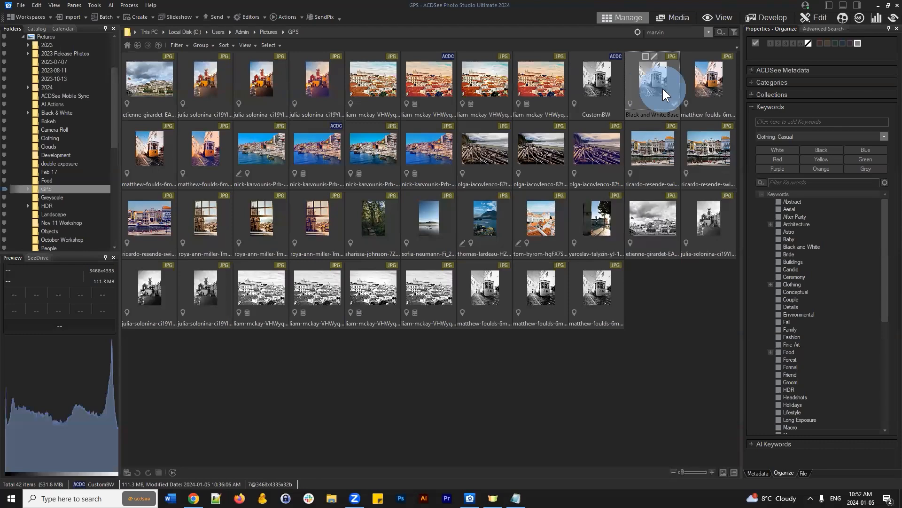
pyautogui.click(705, 80)
pyautogui.click(771, 18)
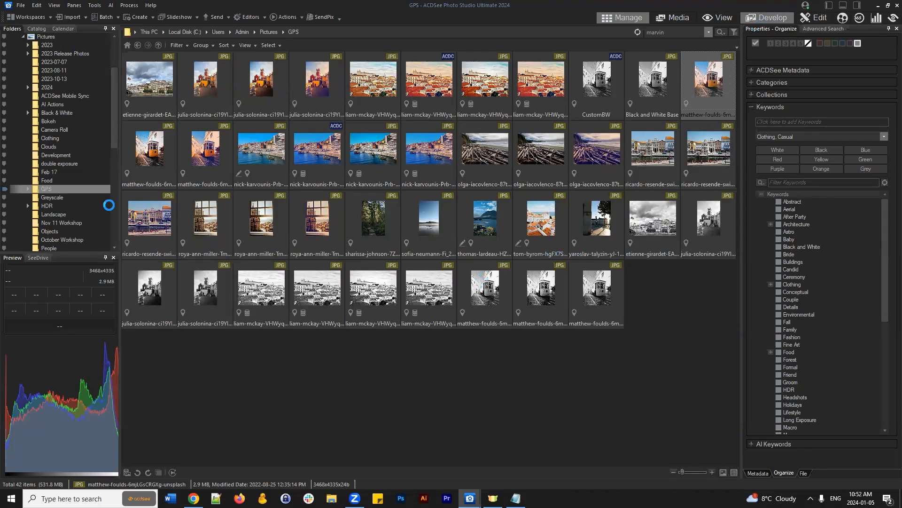
pyautogui.hotkey('ctrl', 'shift', 'd')
# Apply the Black & White treatment with Exposure -87, Contrast 21, Clarity 22, and Advanced Black & White contrast at Red 64 and Orange 35
pyautogui.click(108, 100)
pyautogui.moveTo(61, 116); pyautogui.dragTo(72, 166)
pyautogui.moveTo(33, 218); pyautogui.dragTo(43, 217)
pyautogui.moveTo(30, 230); pyautogui.dragTo(1, 230)
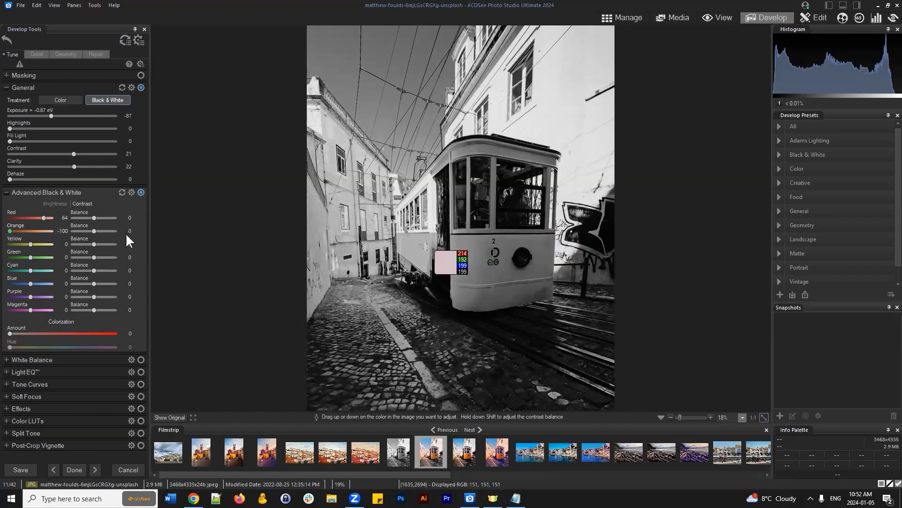
pyautogui.moveTo(16, 229); pyautogui.dragTo(38, 227)
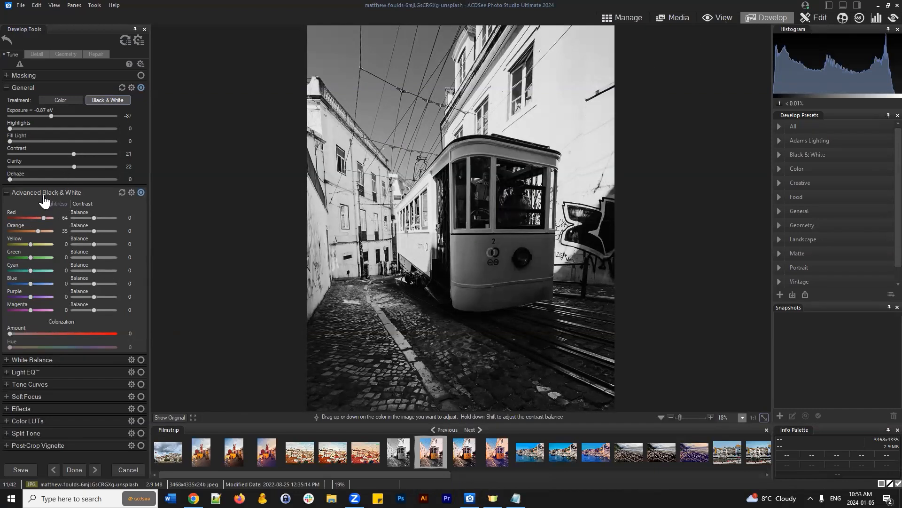
# Reset Exposure, Contrast, and Clarity to 0 and collapse the Snapshots pane
pyautogui.doubleClick(62, 115)
pyautogui.doubleClick(73, 153)
pyautogui.doubleClick(68, 166)
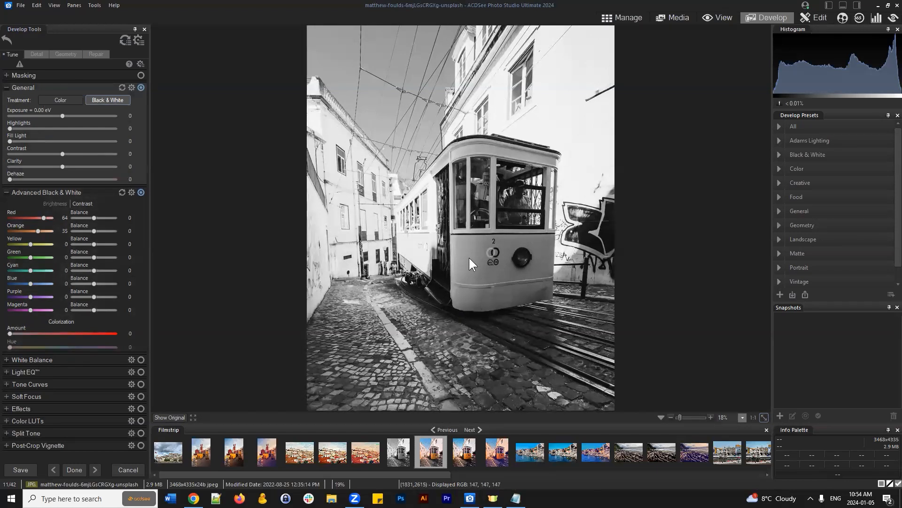
pyautogui.click(889, 307)
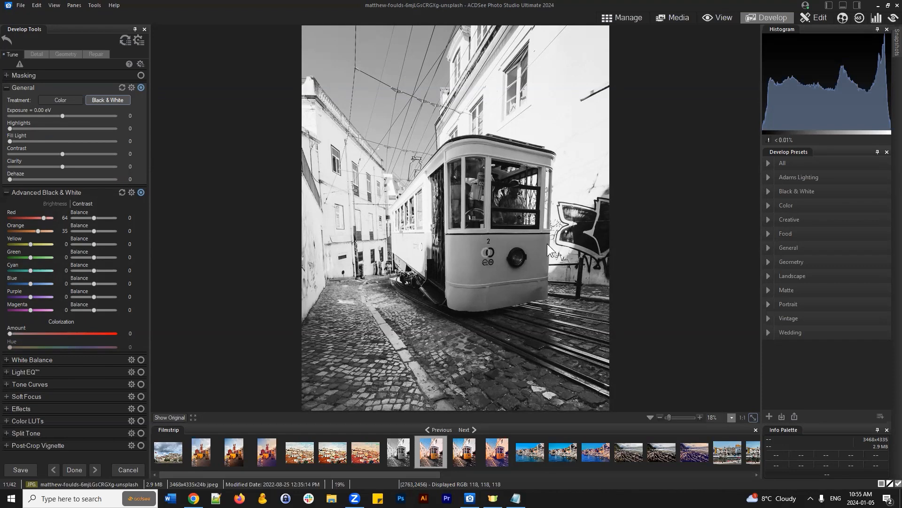
# Set the General Exposure to -76, Contrast to 19, and Clarity to 19
pyautogui.moveTo(63, 116); pyautogui.dragTo(52, 116)
pyautogui.moveTo(64, 153); pyautogui.dragTo(73, 166)
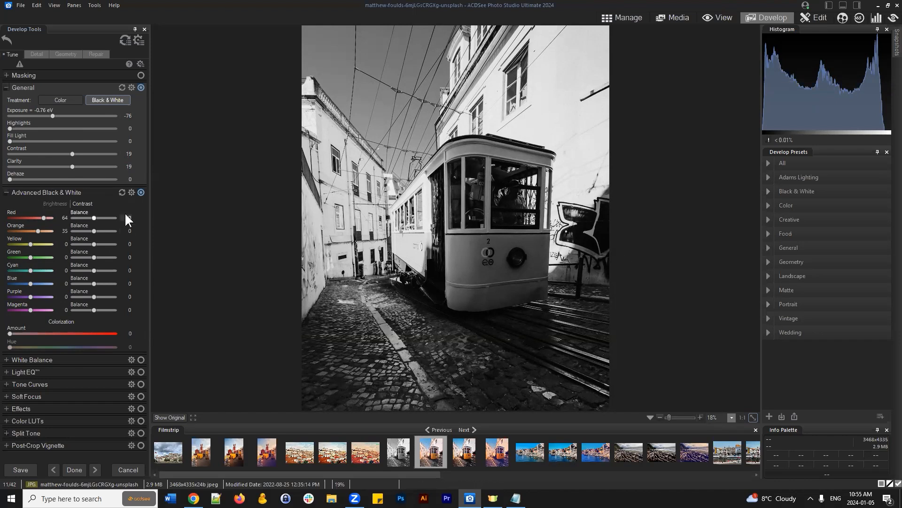
pyautogui.click(134, 204)
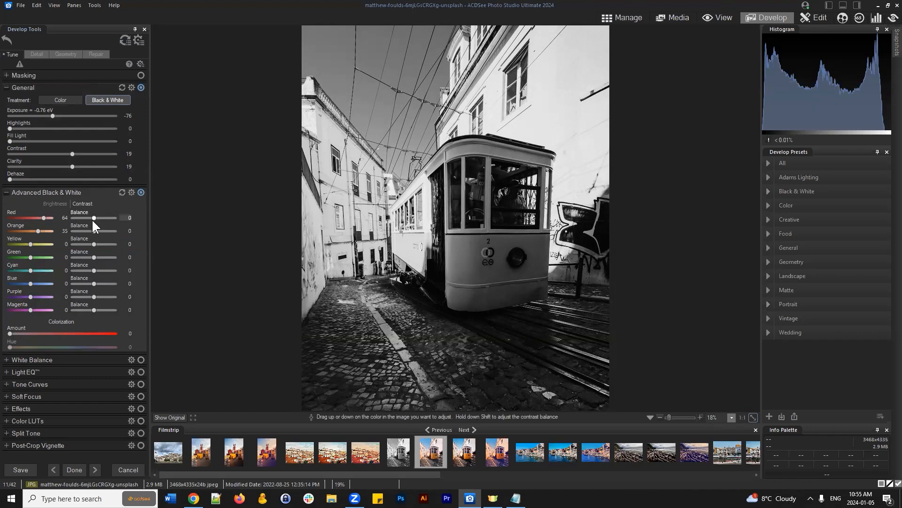
# Try the Red contrast Balance at 100 and at its minimum, resetting it to 0 after each
pyautogui.moveTo(95, 215); pyautogui.dragTo(136, 217)
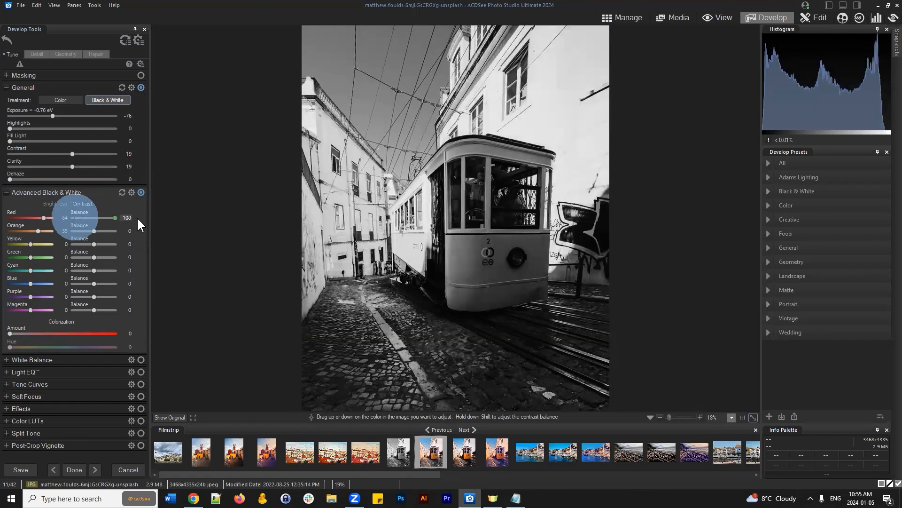
pyautogui.doubleClick(98, 217)
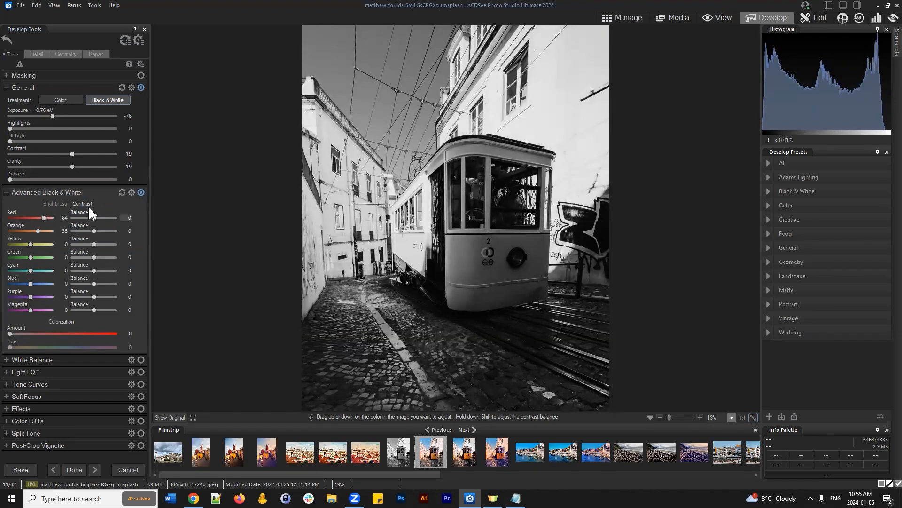
pyautogui.moveTo(95, 218); pyautogui.dragTo(39, 216)
pyautogui.doubleClick(91, 217)
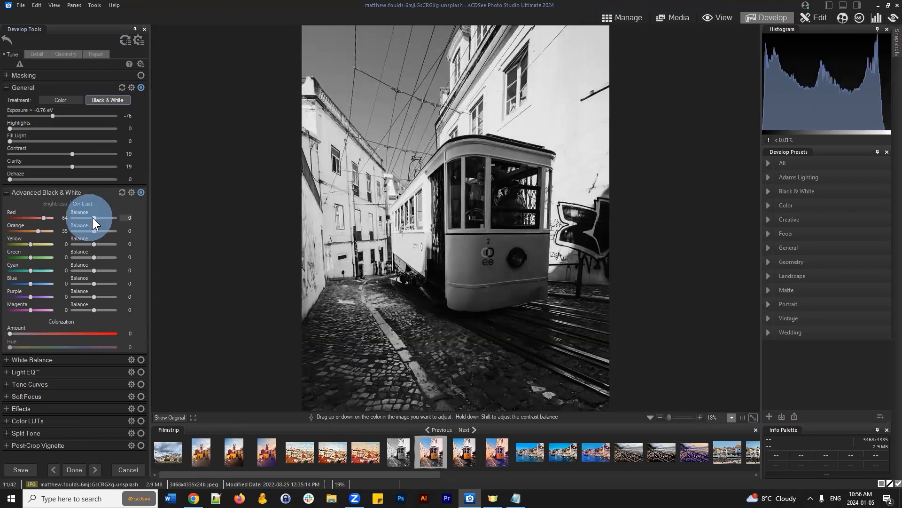
# Set the Advanced Black & White contrast for Orange to 60 and open the Help Contents
pyautogui.click(44, 231)
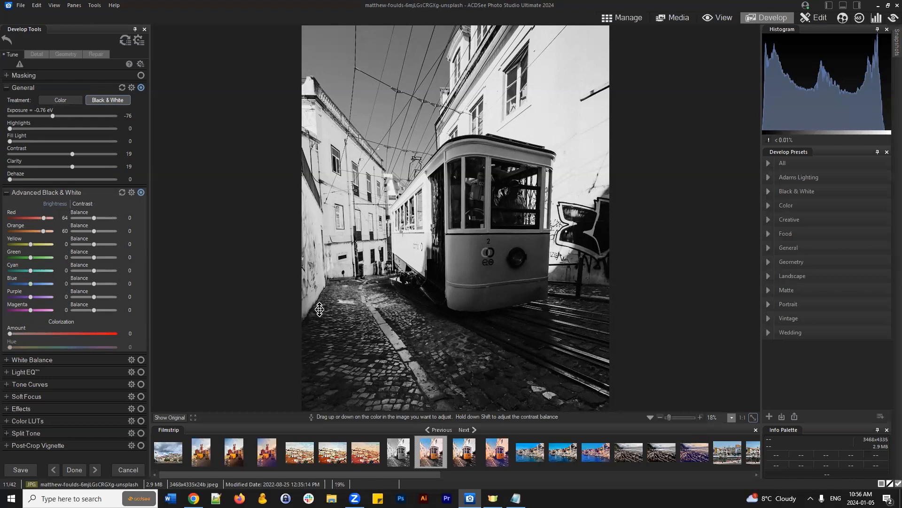
pyautogui.click(115, 5)
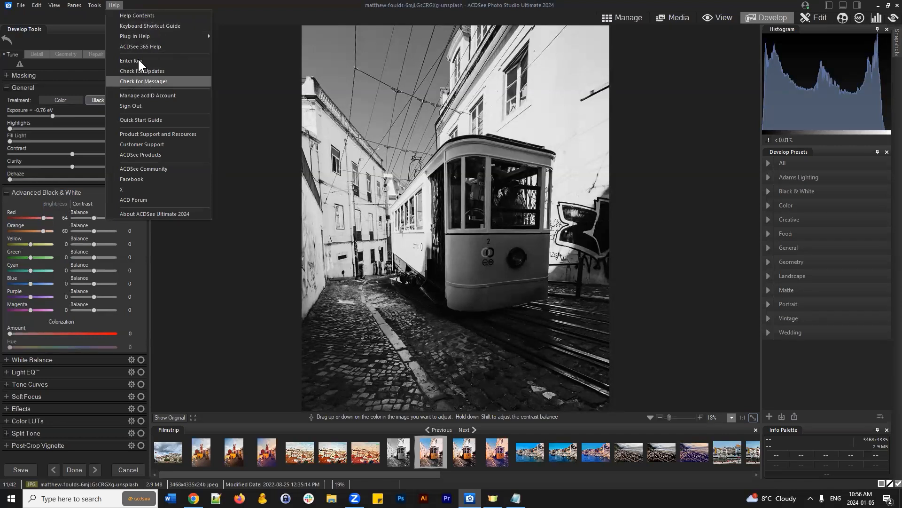
pyautogui.click(152, 16)
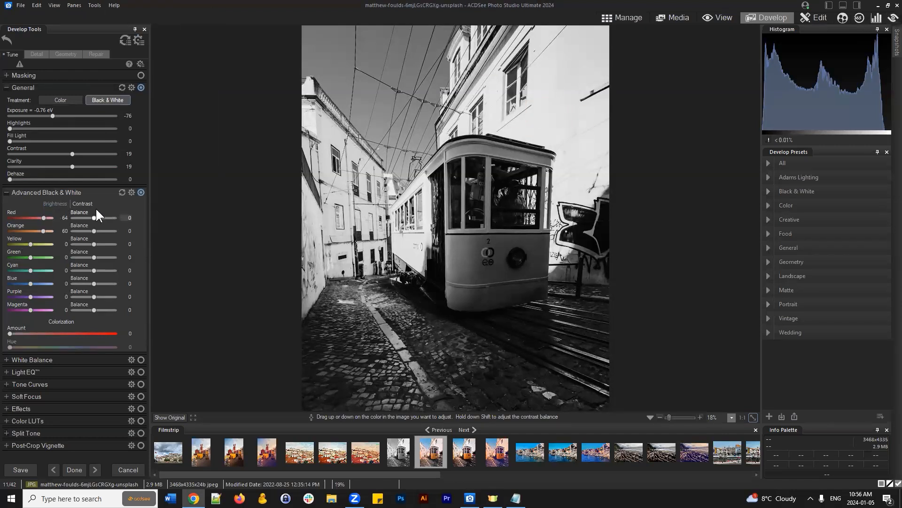
# Set the Balance for Red in the Advanced Black & White contrast settings to -100
pyautogui.moveTo(92, 216); pyautogui.dragTo(60, 218)
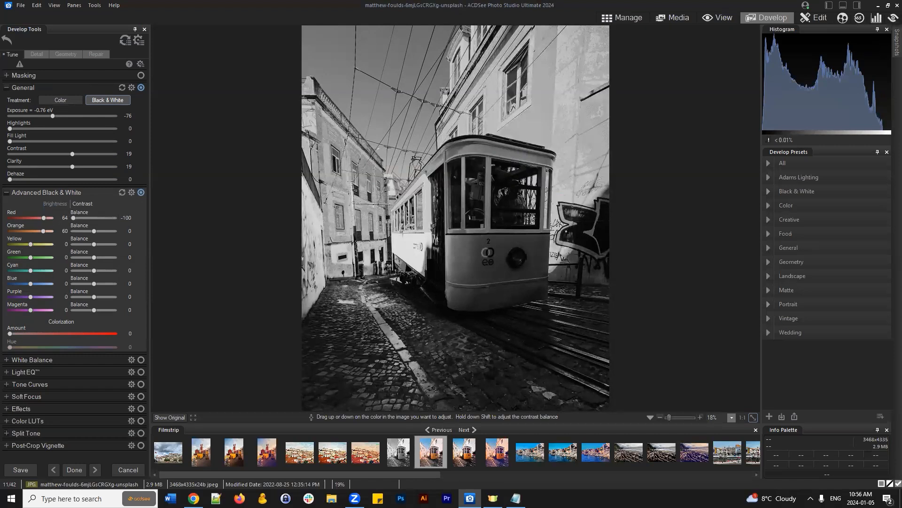
pyautogui.hotkey('alt', 'Tab')
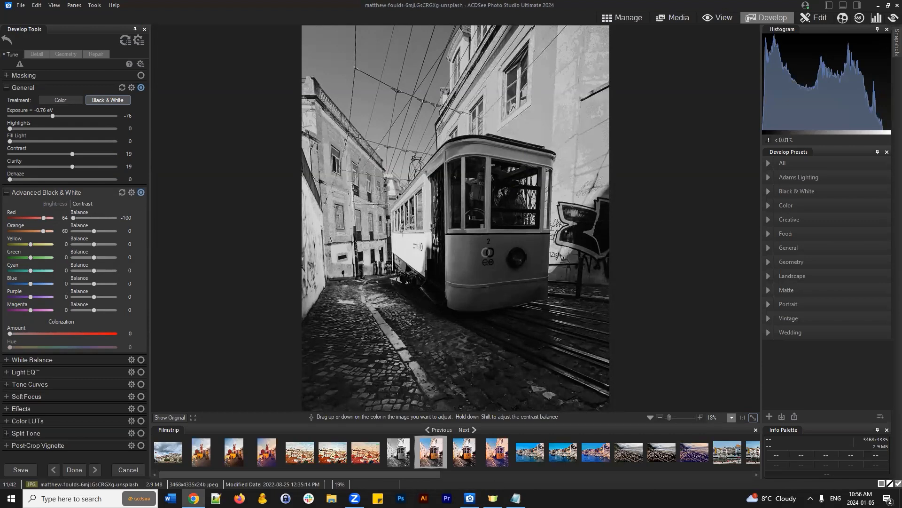